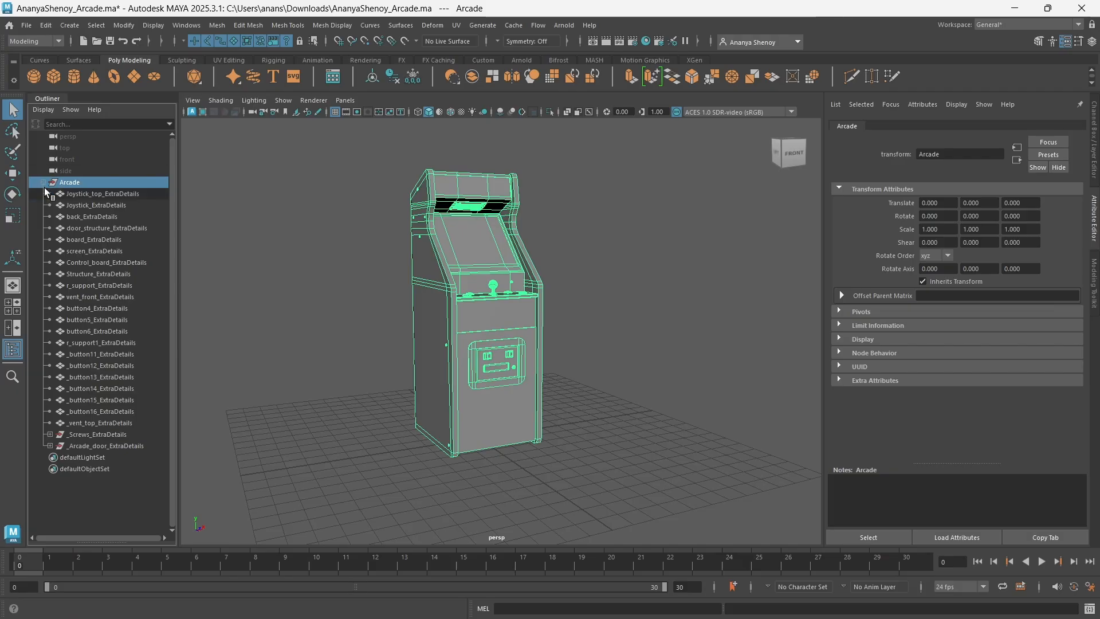
Collapse the Arcade group and delete all construction history in the scene
click(43, 182)
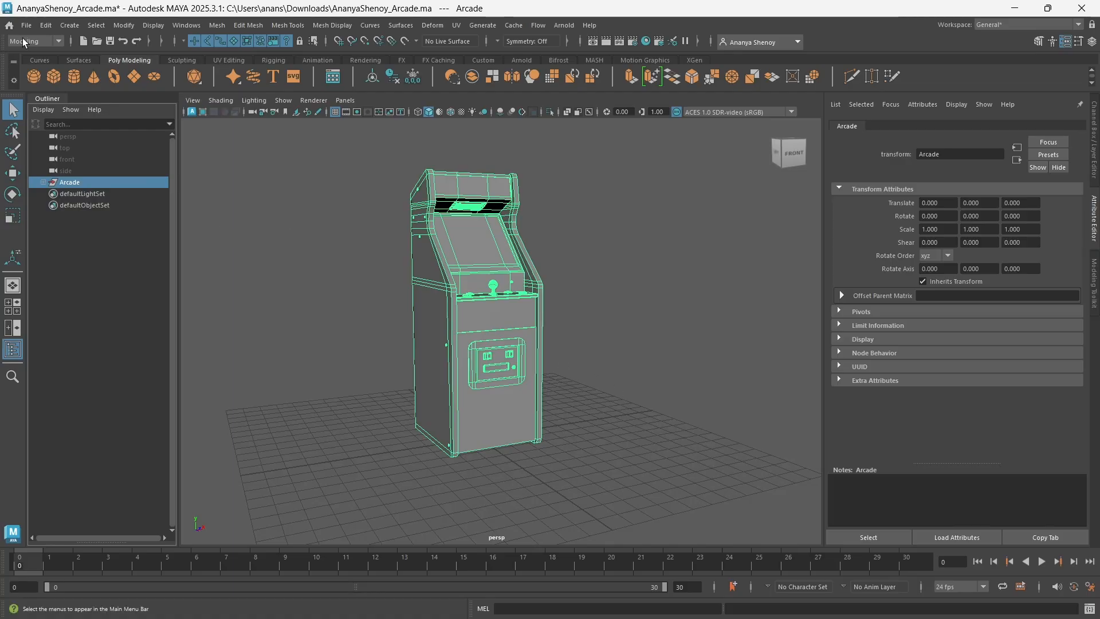
click(45, 25)
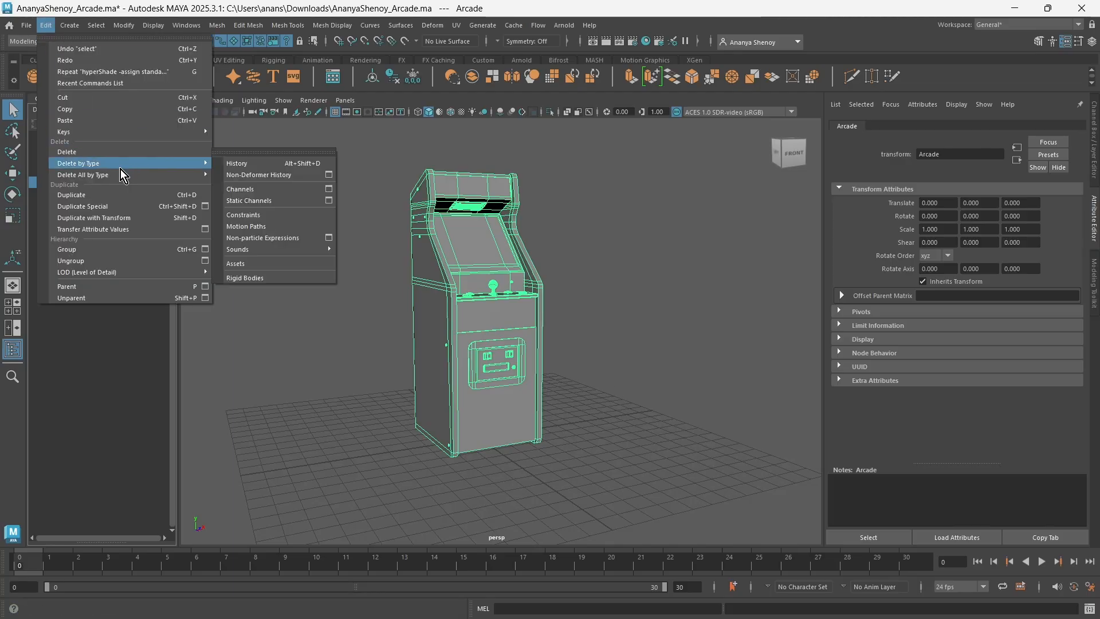
mouse_move(124, 174)
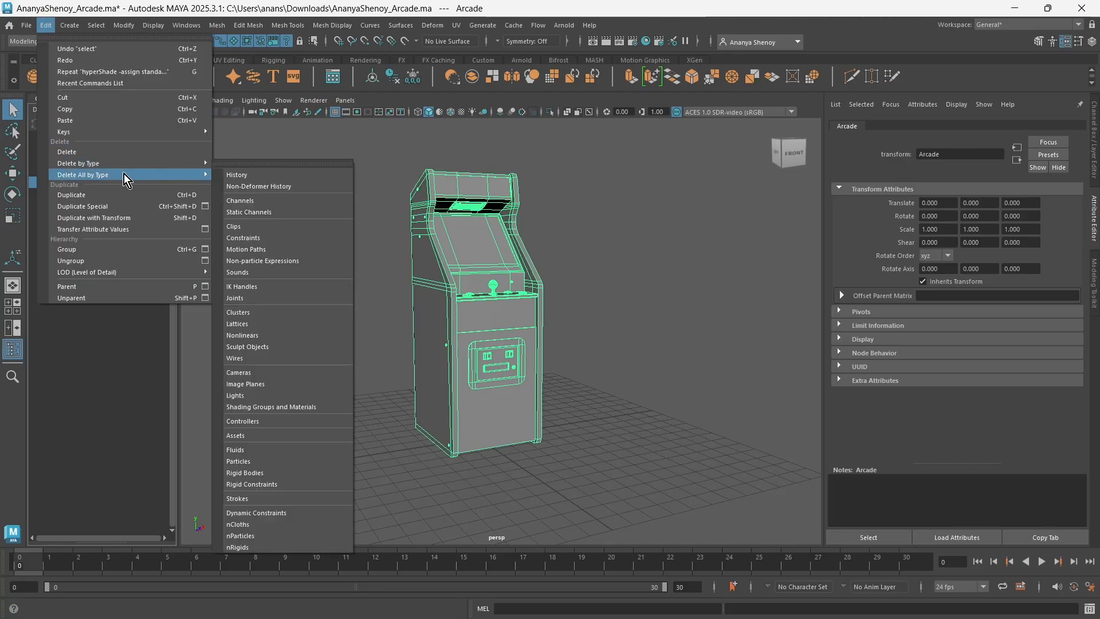
click(262, 173)
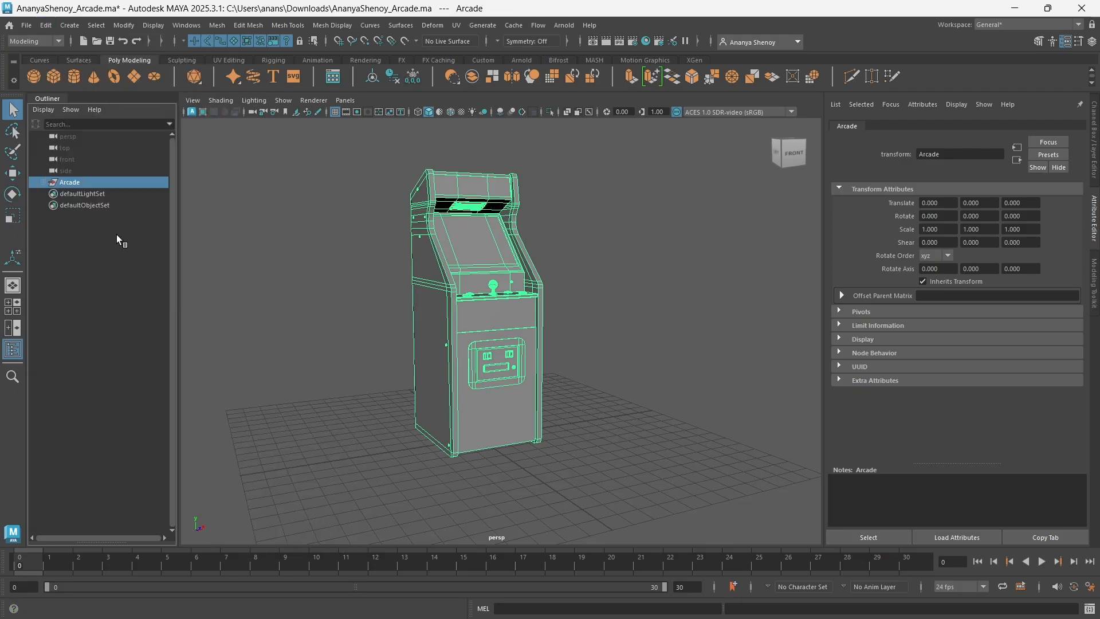
Copy and paste Joystick_top_ExtraDetails from the Arcade group and expand the pasted group's hierarchy down to the mesh
click(47, 182)
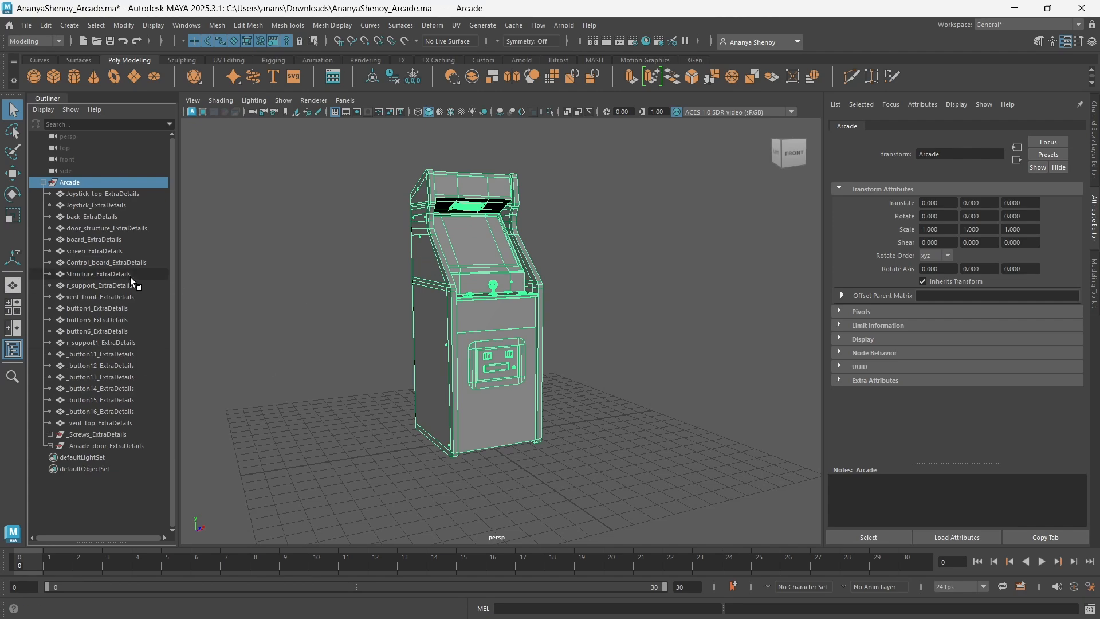
click(108, 194)
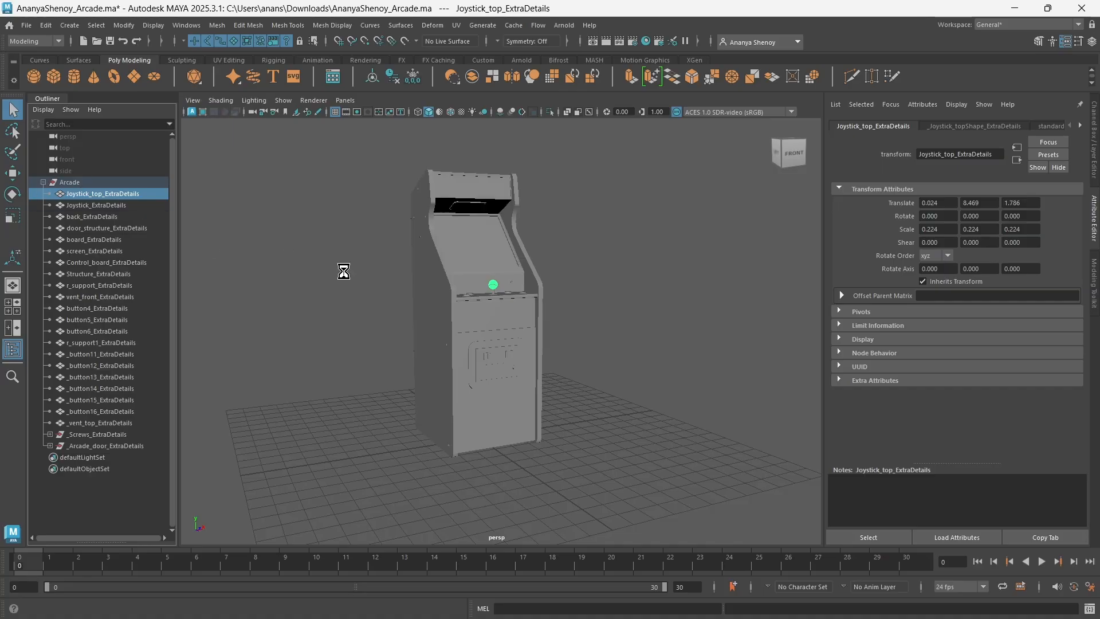
key(ctrl+v)
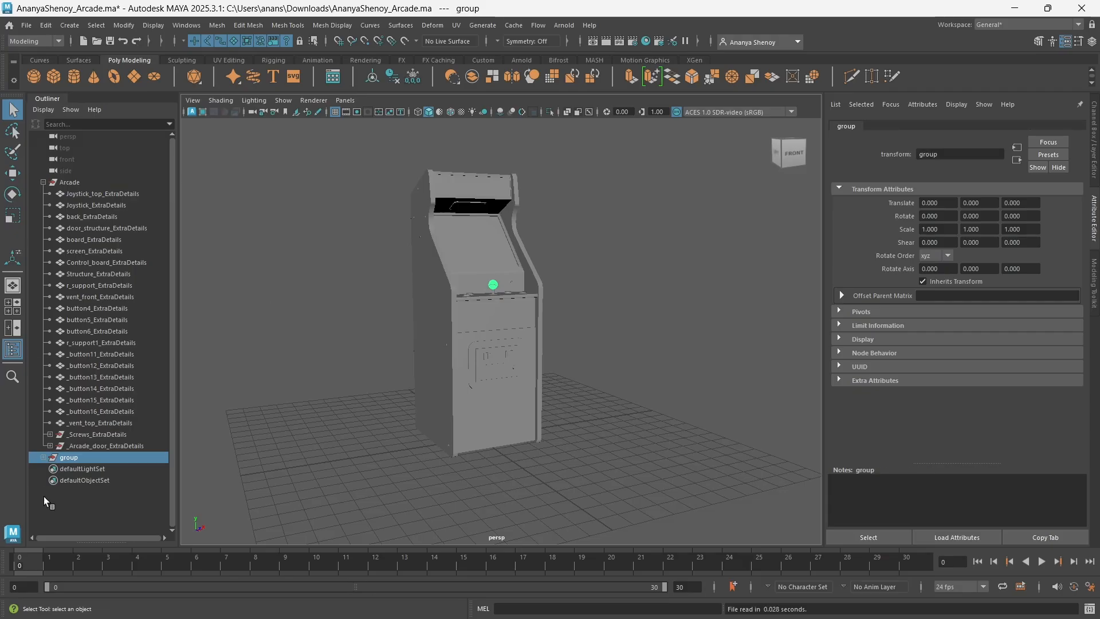
click(43, 458)
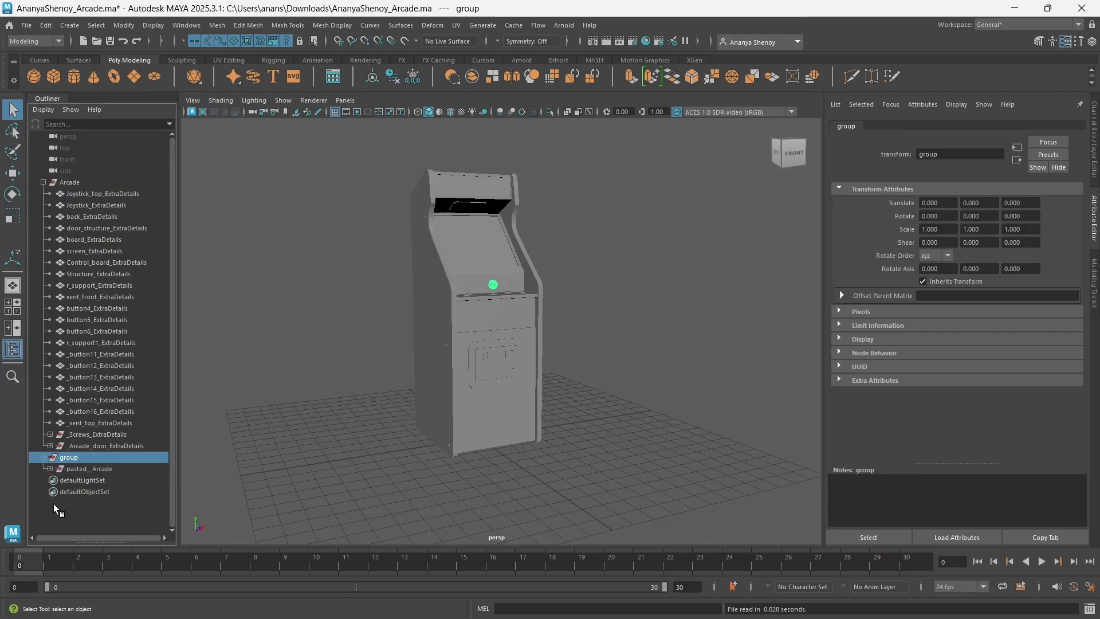
click(50, 469)
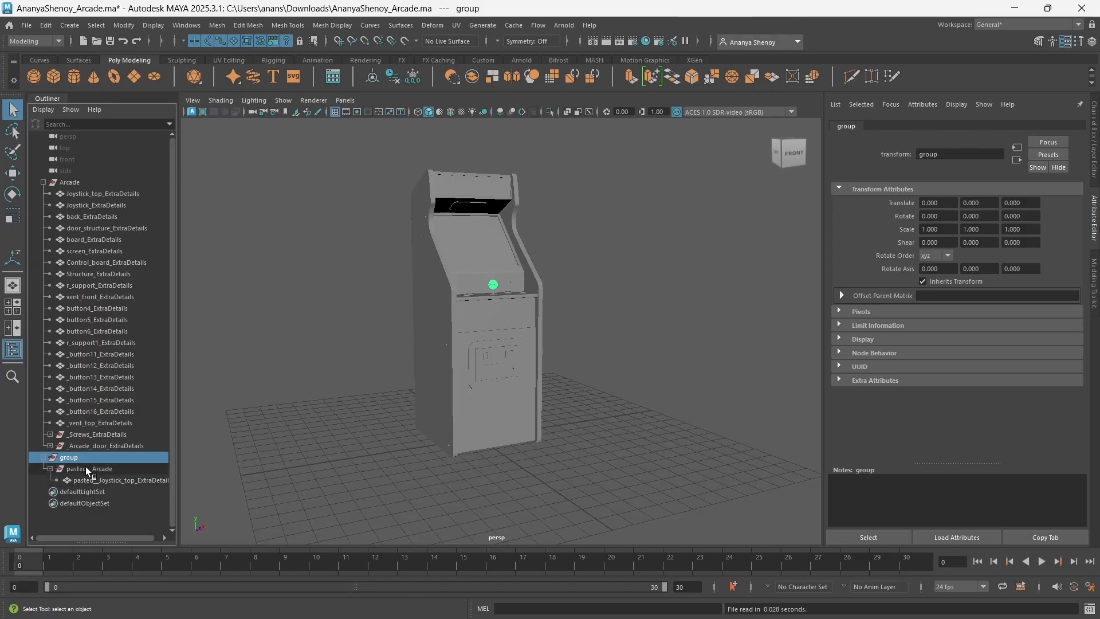
Move the pasted joystick top up and away from the cabinet to about X 6.867, Y 10.215
click(131, 479)
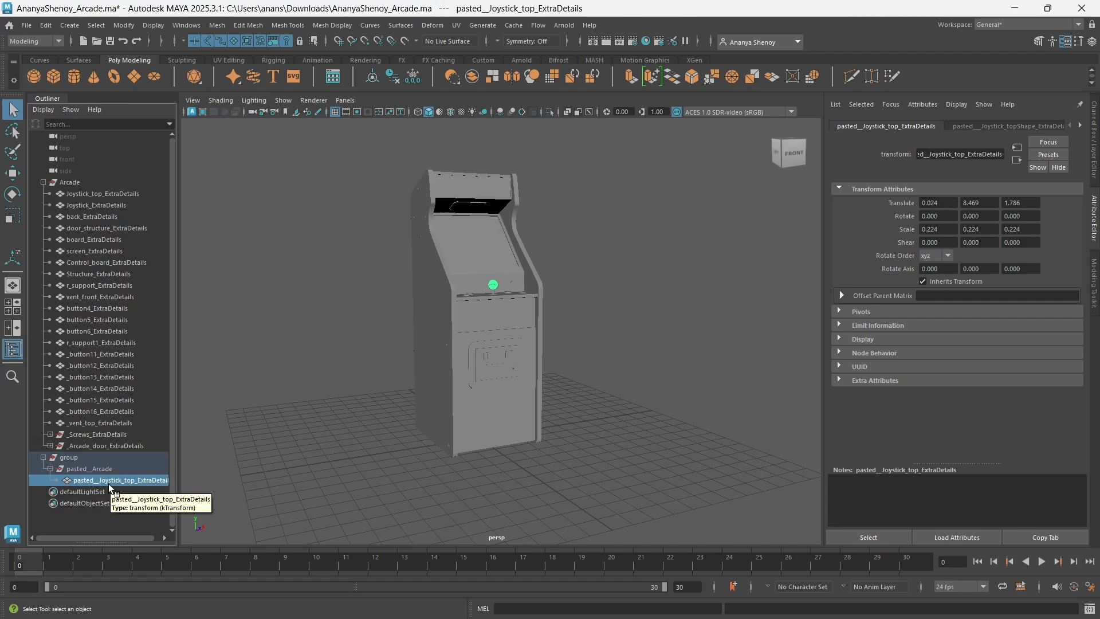
key(w)
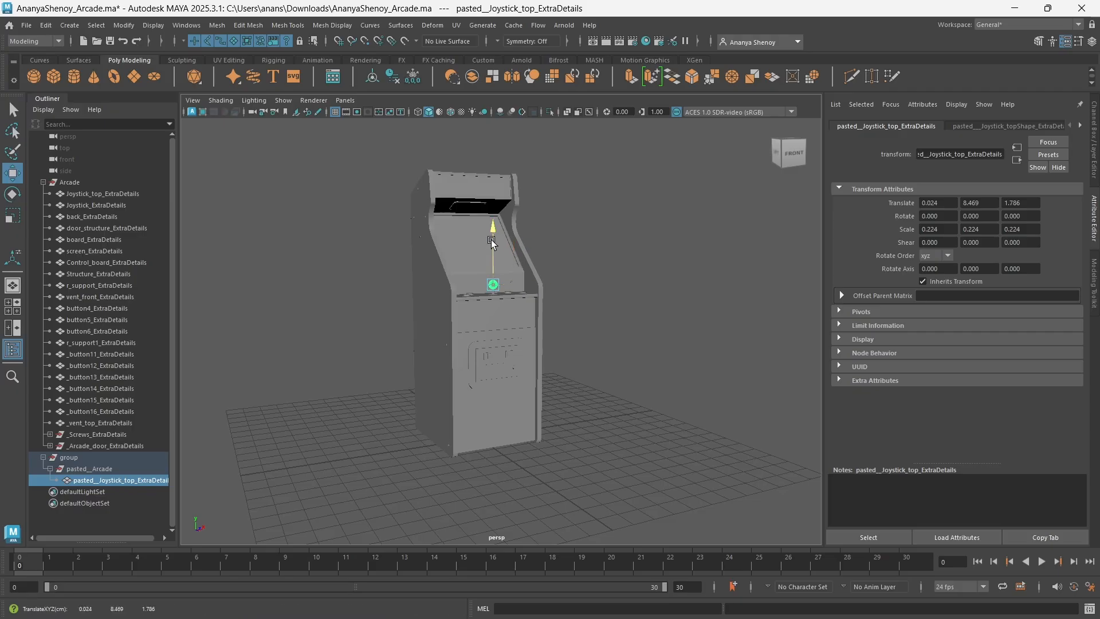
drag(491, 239, 498, 206)
drag(541, 247, 654, 248)
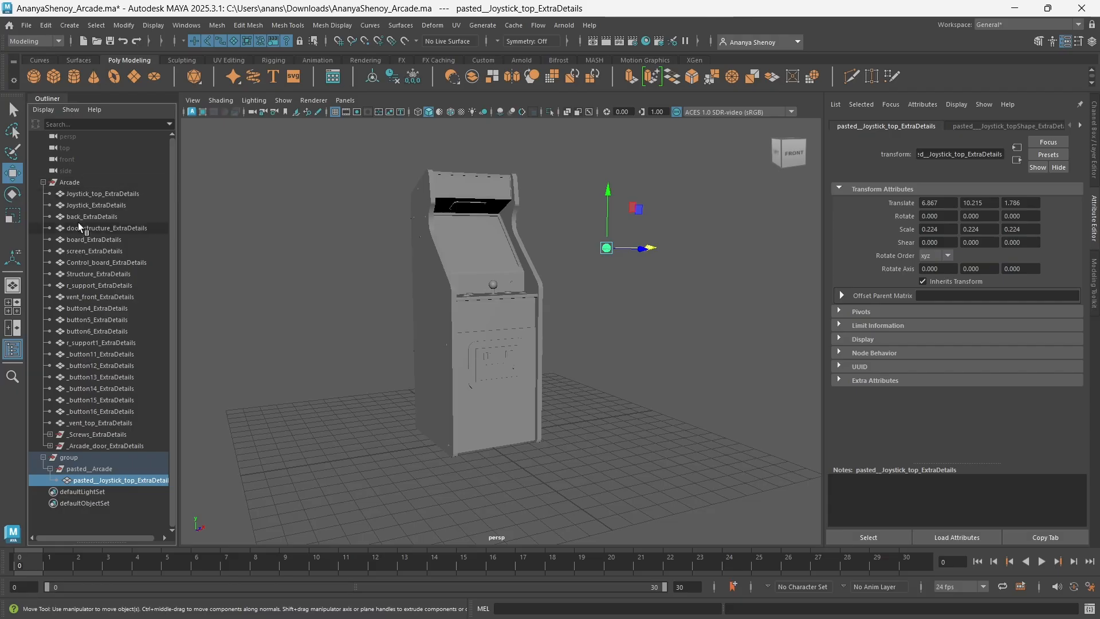
Paste another copy of the moved joystick top and select both pasted top-level groups together
click(143, 505)
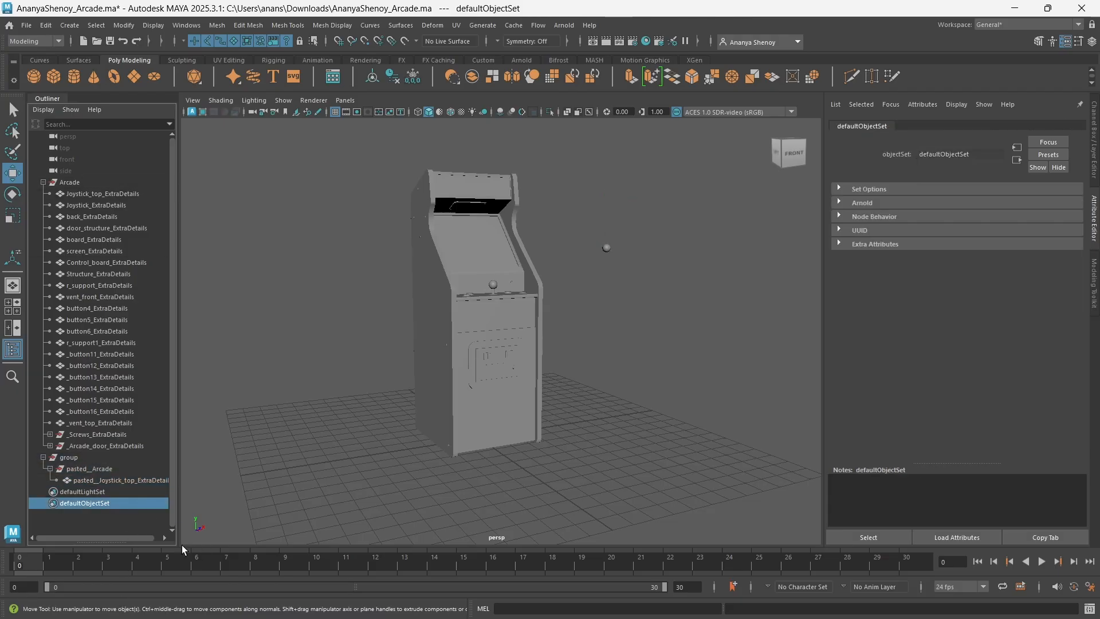
key(ctrl+v)
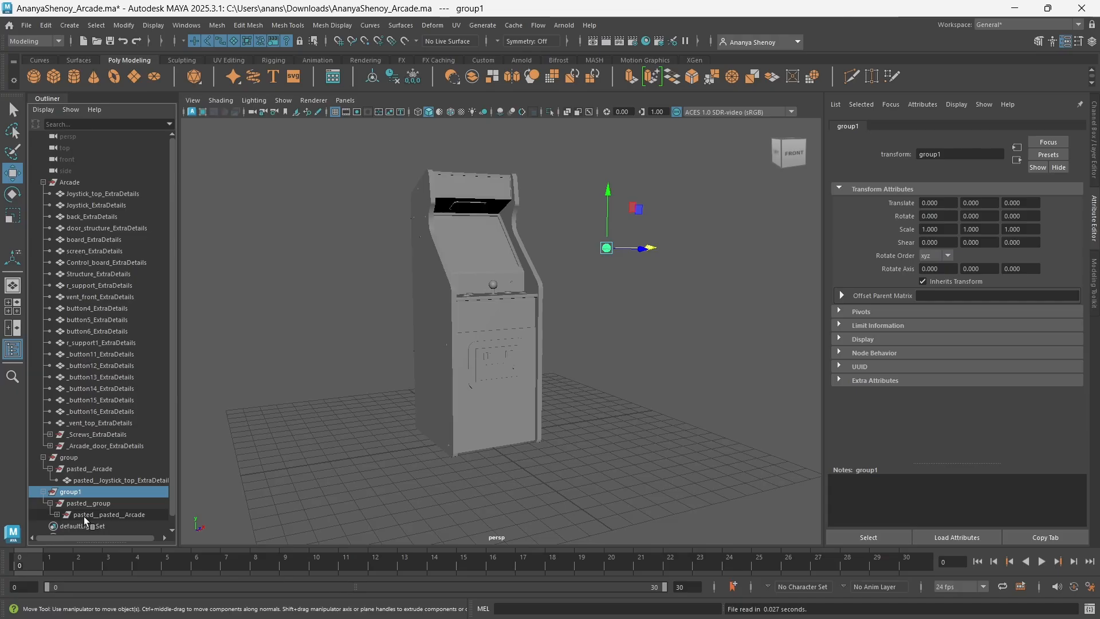
click(56, 514)
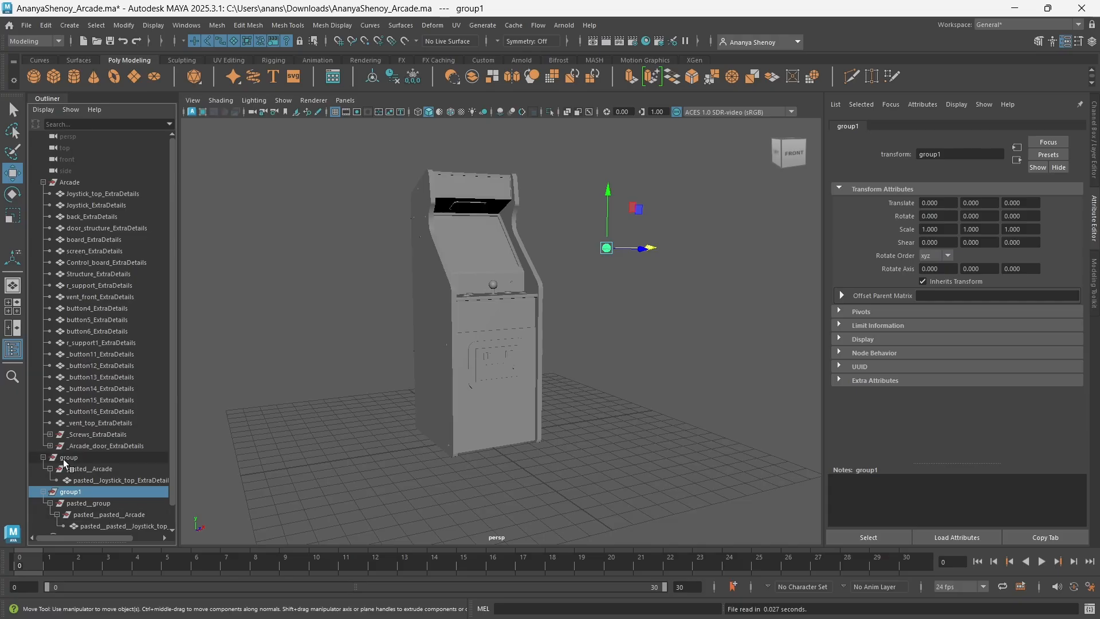
click(80, 455)
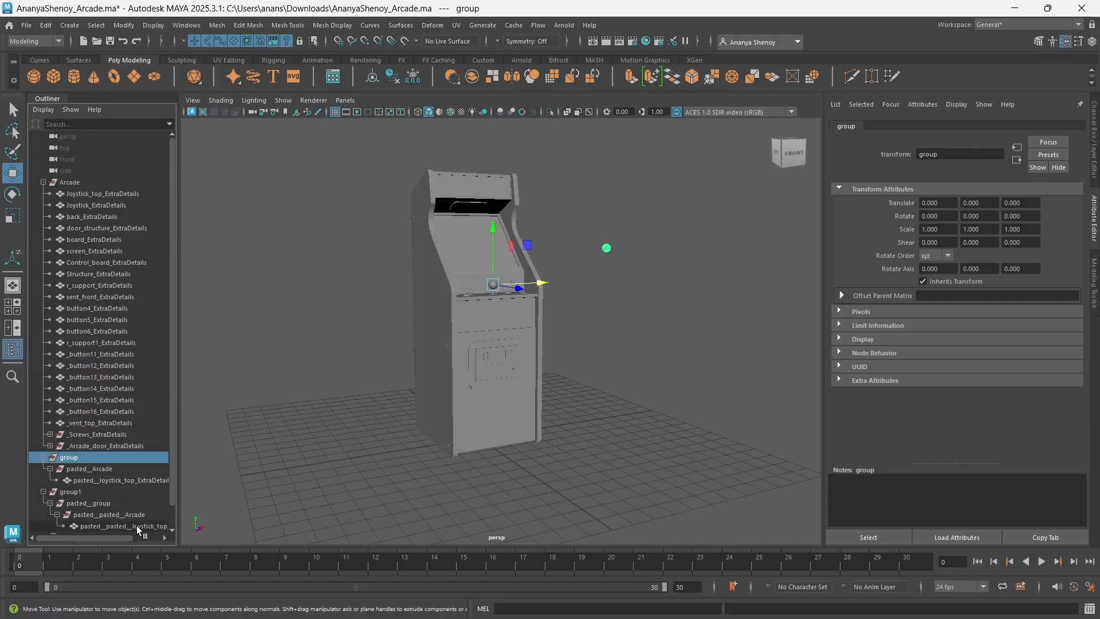
shift+click(78, 490)
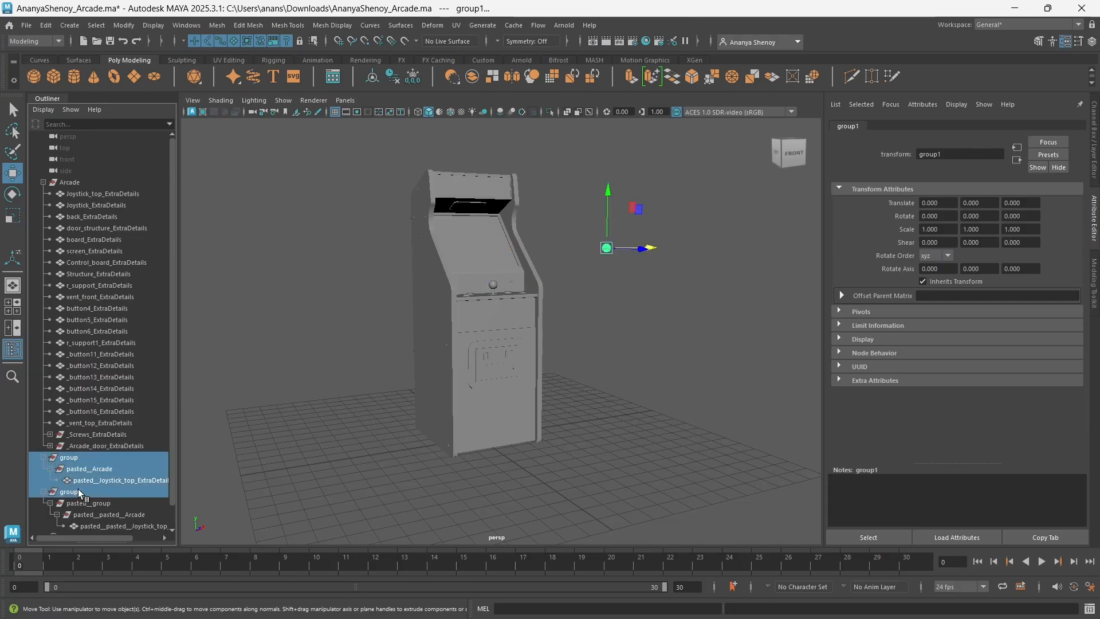
scroll(91, 480, down, 1)
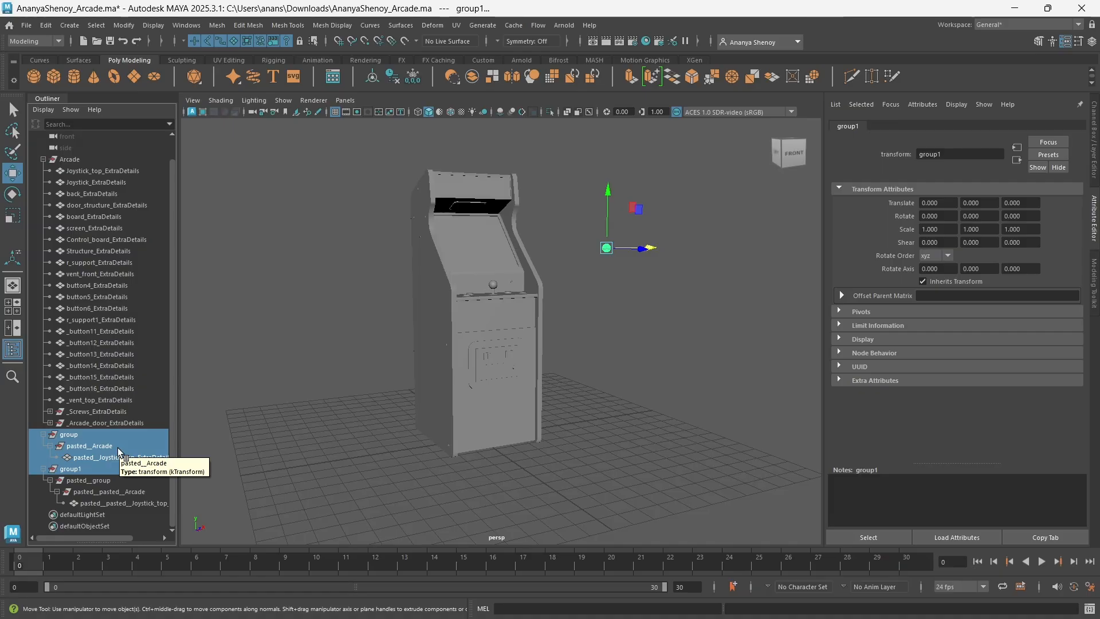
Raise the second pasted joystick top above the first copy to about Y 13.251
click(123, 503)
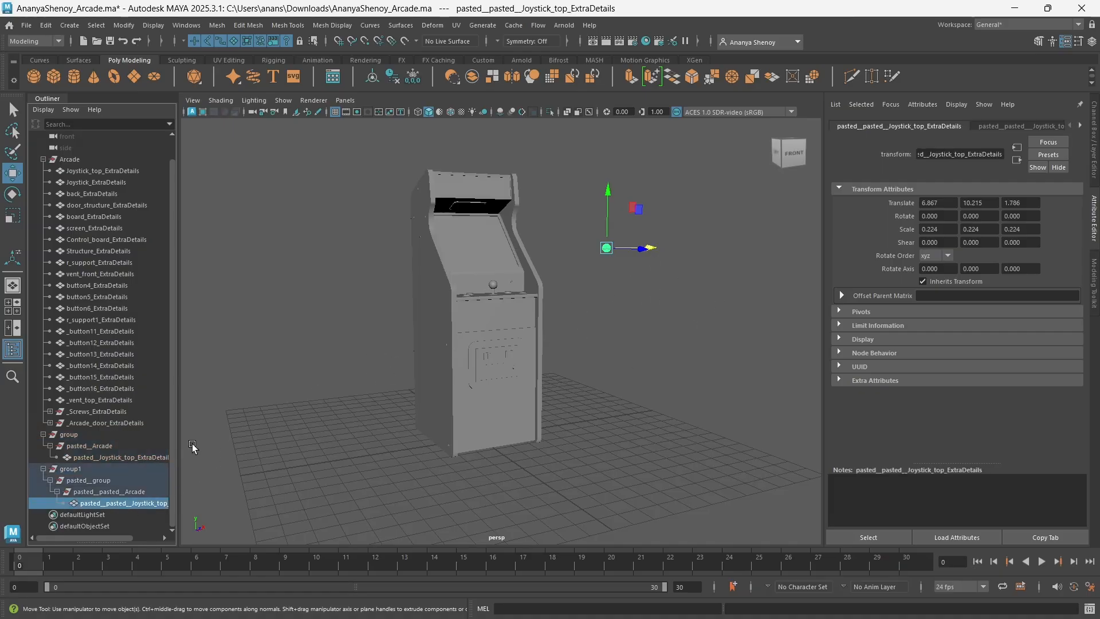
ctrl+click(105, 457)
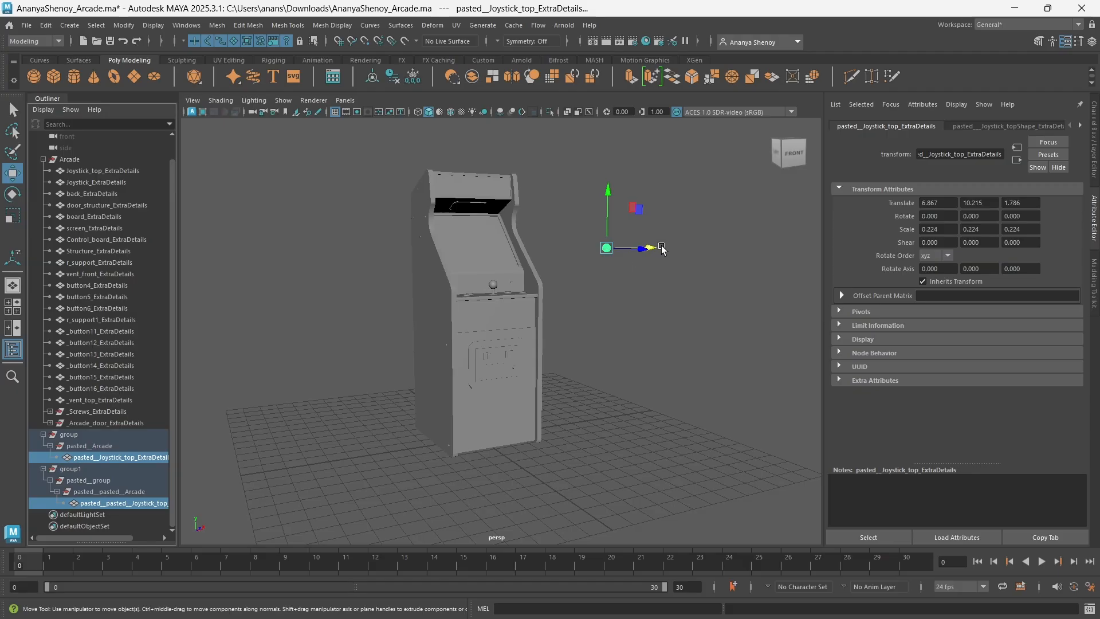
click(646, 313)
click(606, 251)
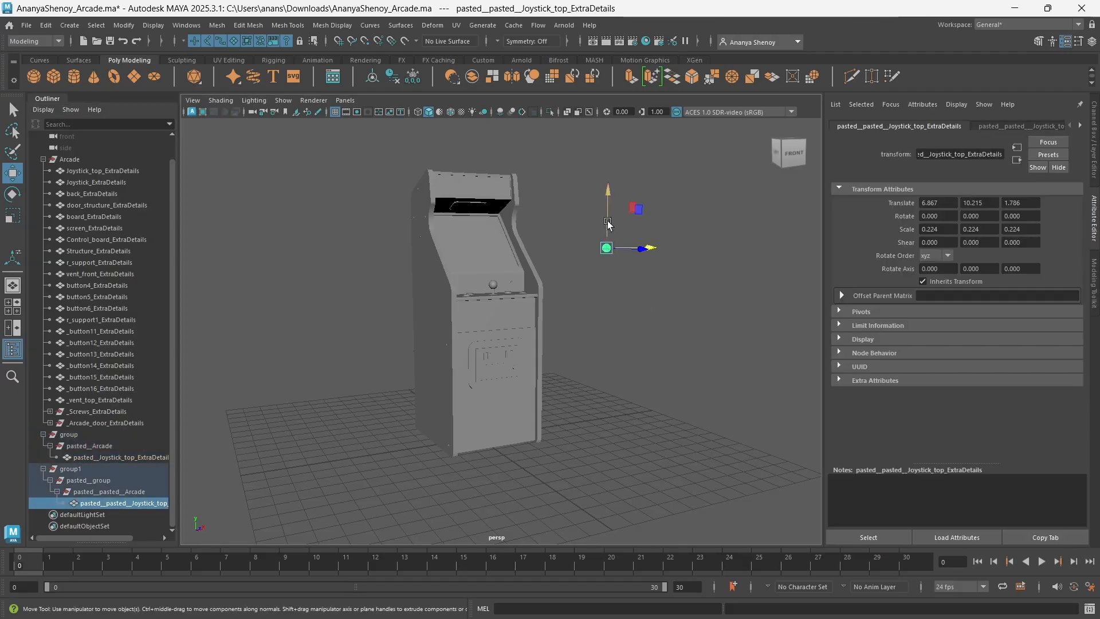
drag(608, 224, 608, 184)
scroll(654, 310, down, 3)
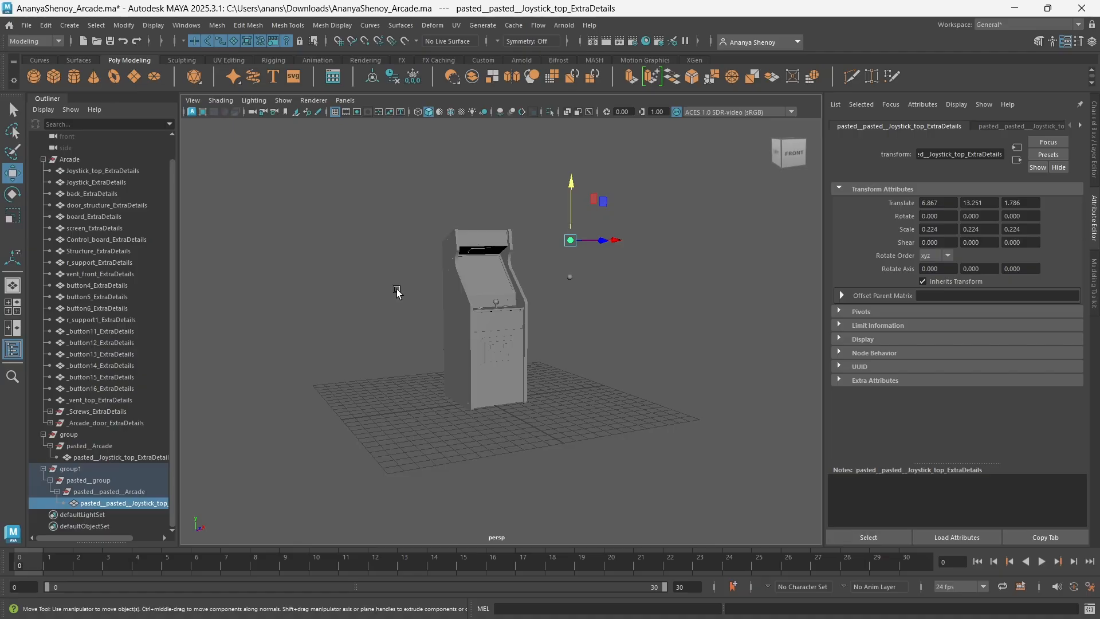
scroll(613, 363, up, 2)
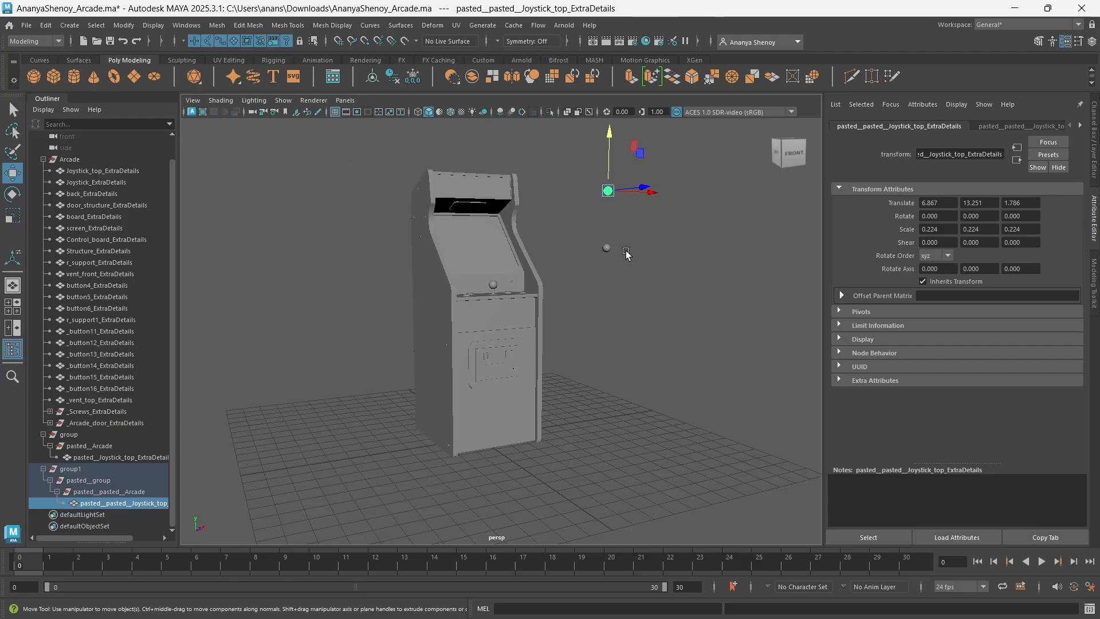
Group the two floating joystick top copies together
shift+drag(569, 164, 645, 269)
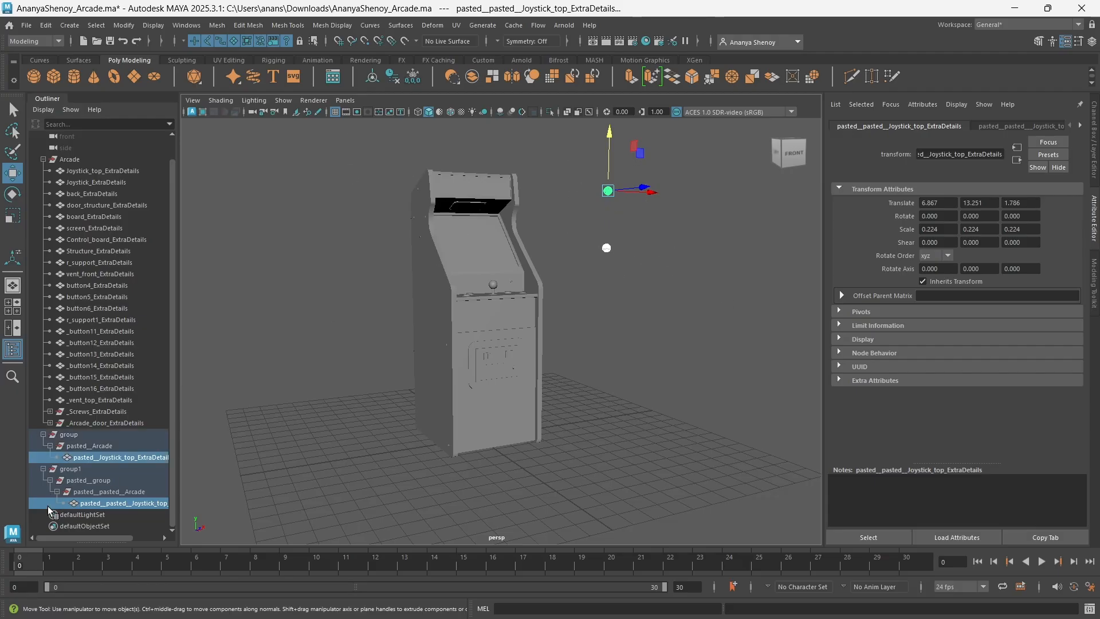
scroll(553, 348, down, 3)
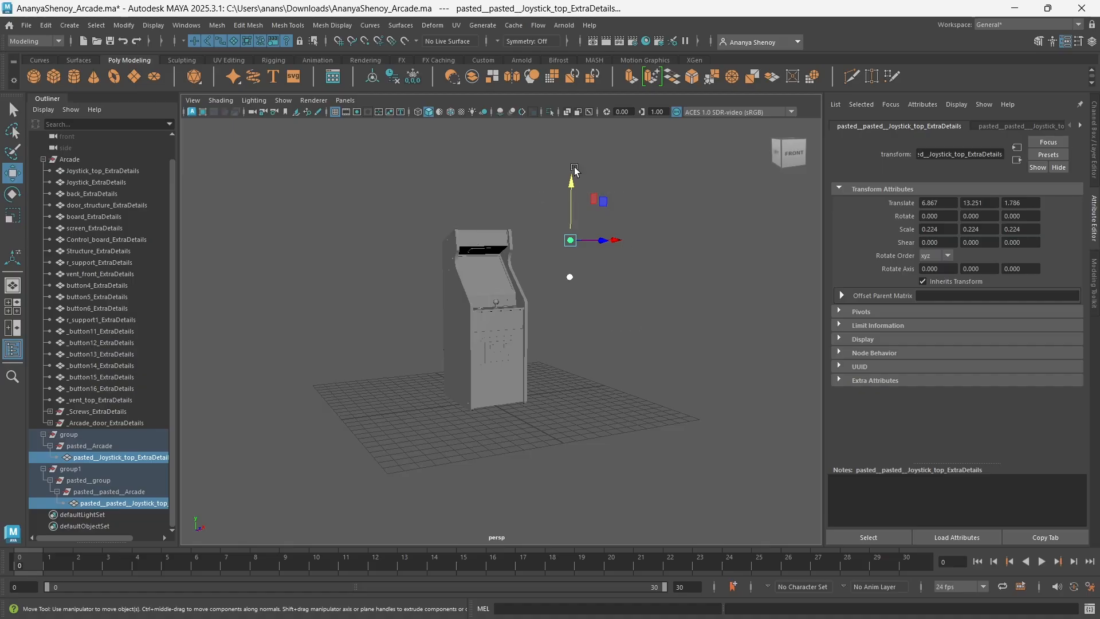
click(46, 25)
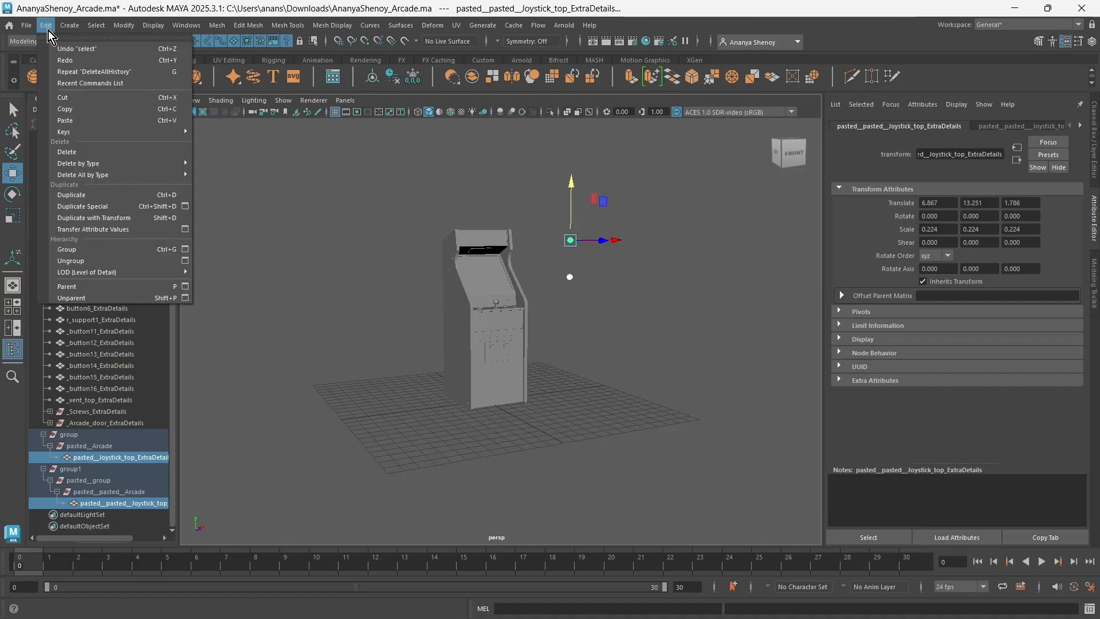
click(77, 248)
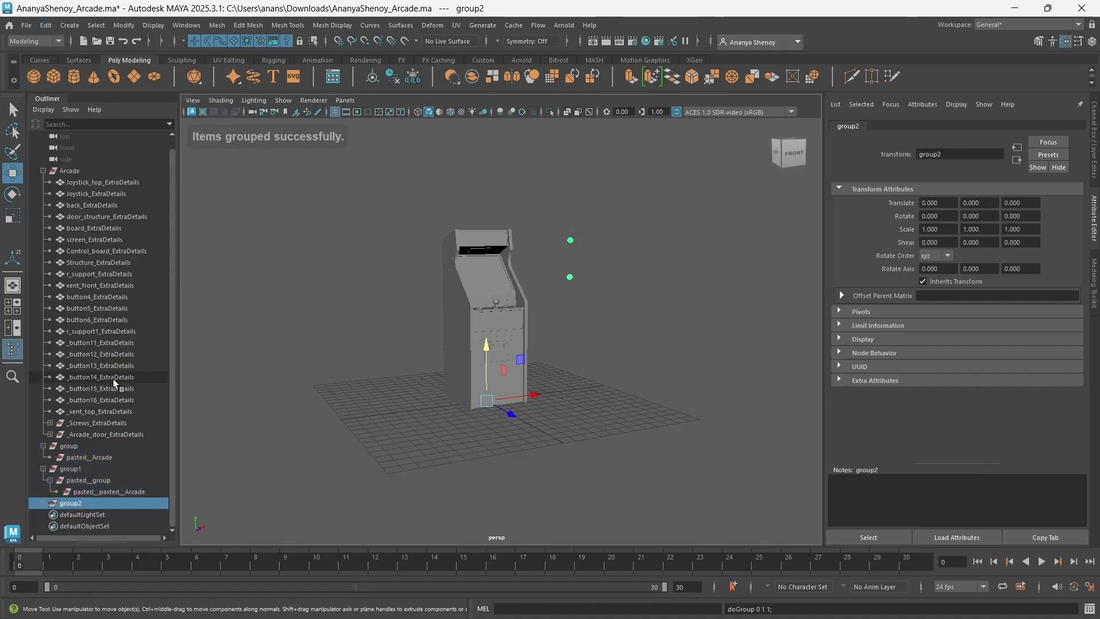
Expand group2 and select both joystick top copies inside it
click(41, 504)
middle_drag(37, 504, 137, 520)
click(137, 523)
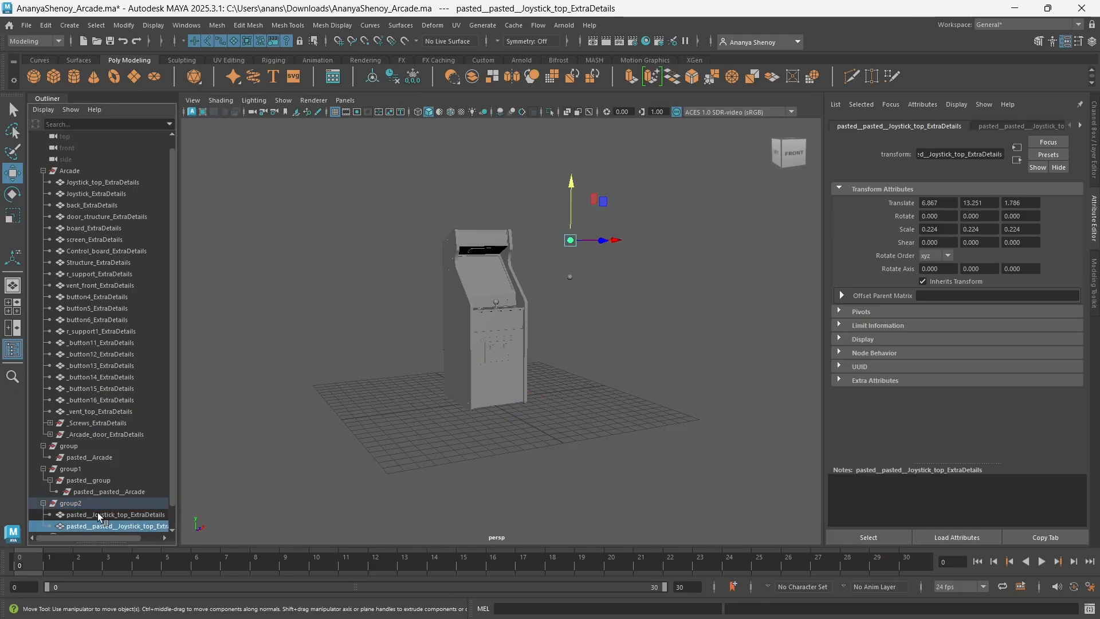
shift+click(149, 515)
mouse_move(49, 519)
middle_down()
mouse_move(47, 442)
mouse_move(77, 503)
mouse_move(41, 455)
mouse_move(84, 446)
mouse_move(51, 522)
middle_up()
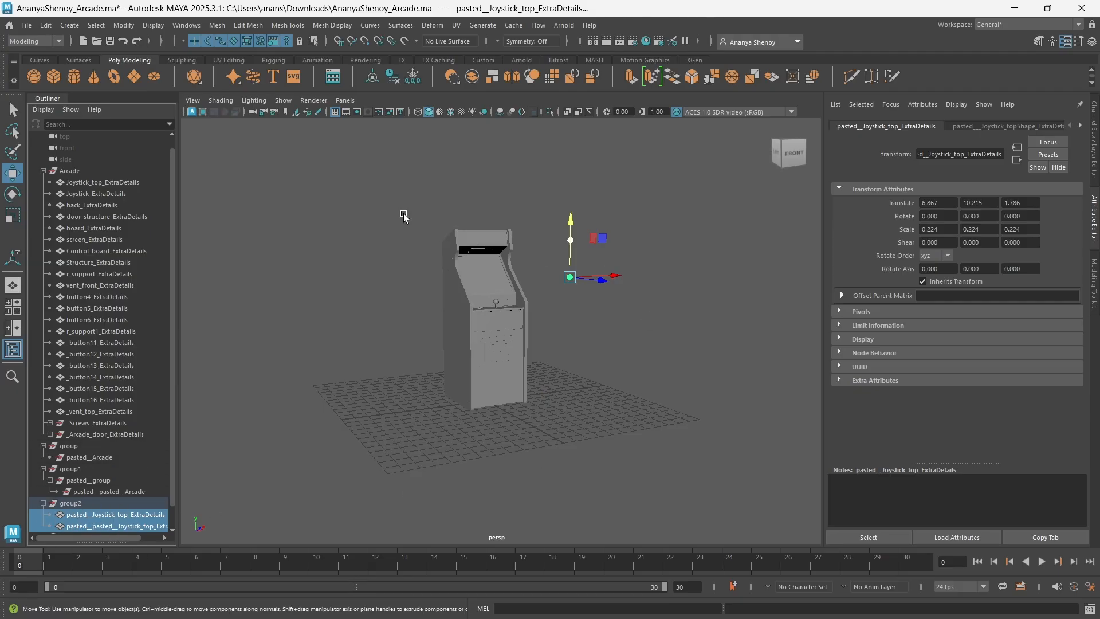
middle_drag(404, 216, 107, 454)
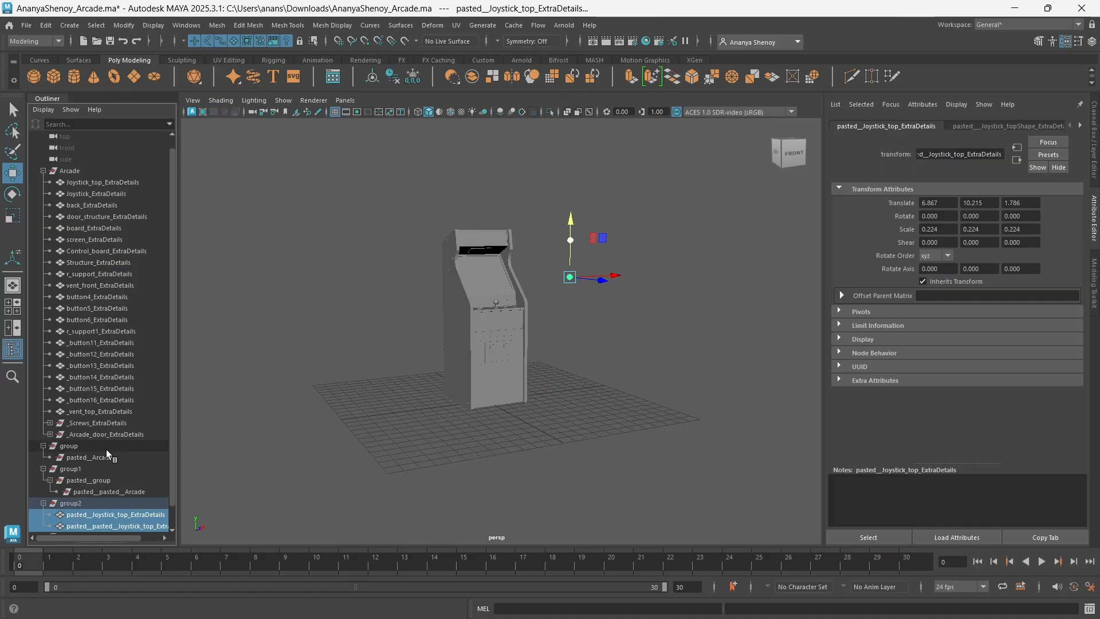
Delete the leftover empty hierarchies group and group1
click(105, 449)
shift+click(78, 470)
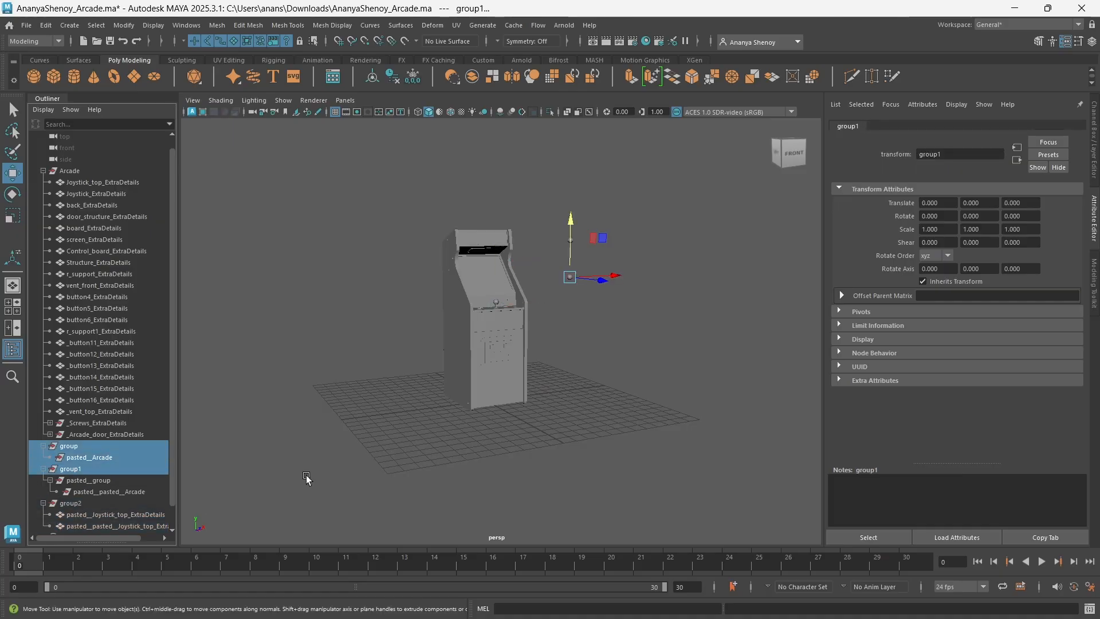
key(Delete)
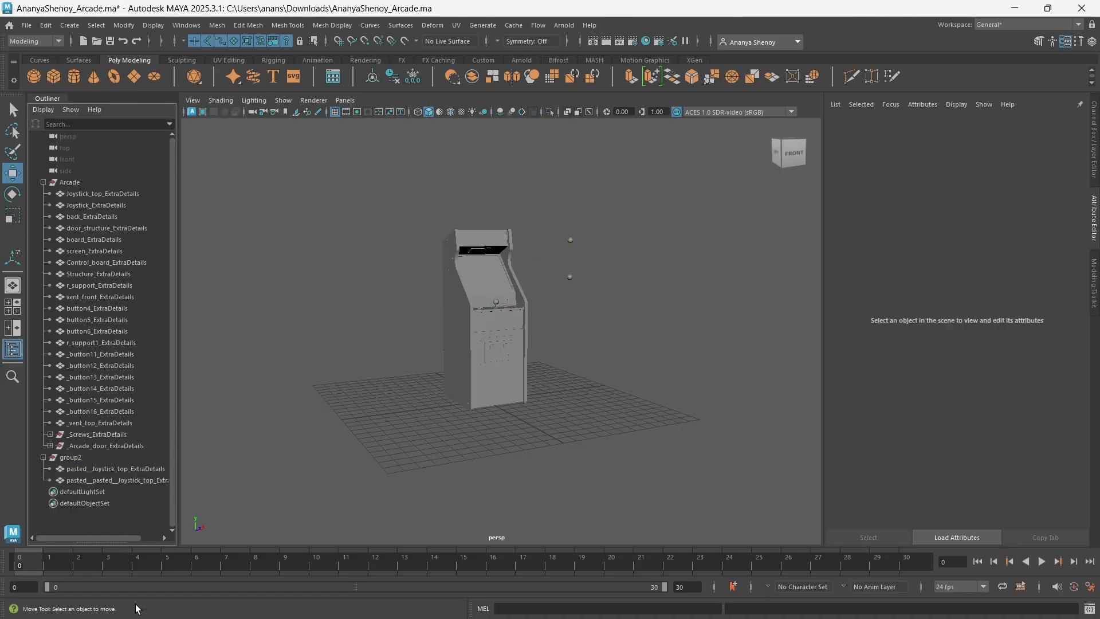
Delete the two floating joystick top copies and the emptied group2
drag(567, 217, 633, 349)
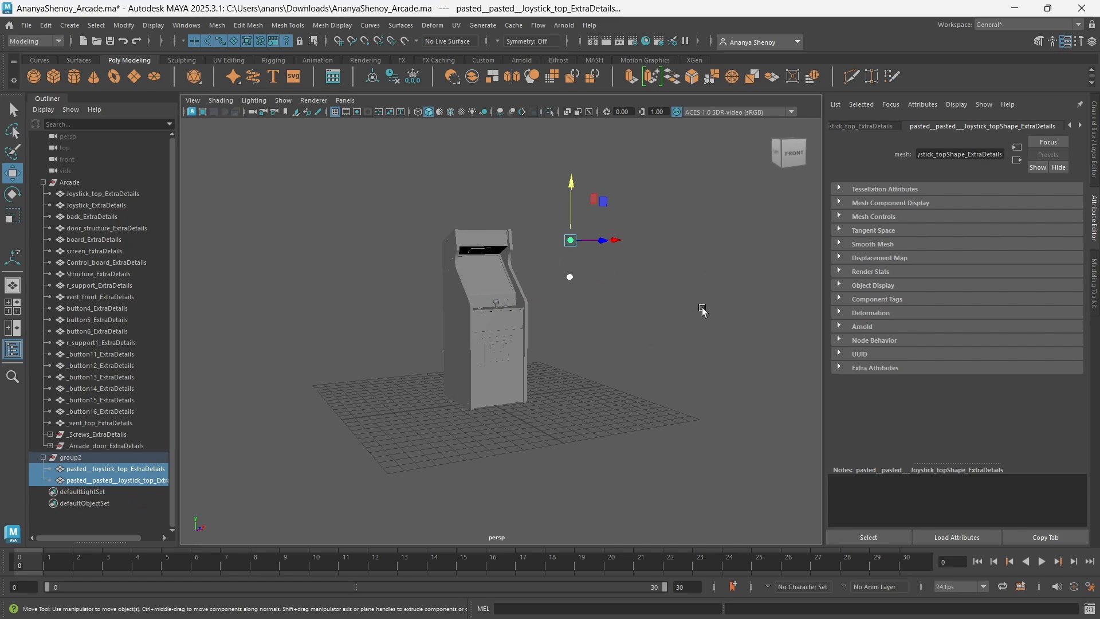
key(Delete)
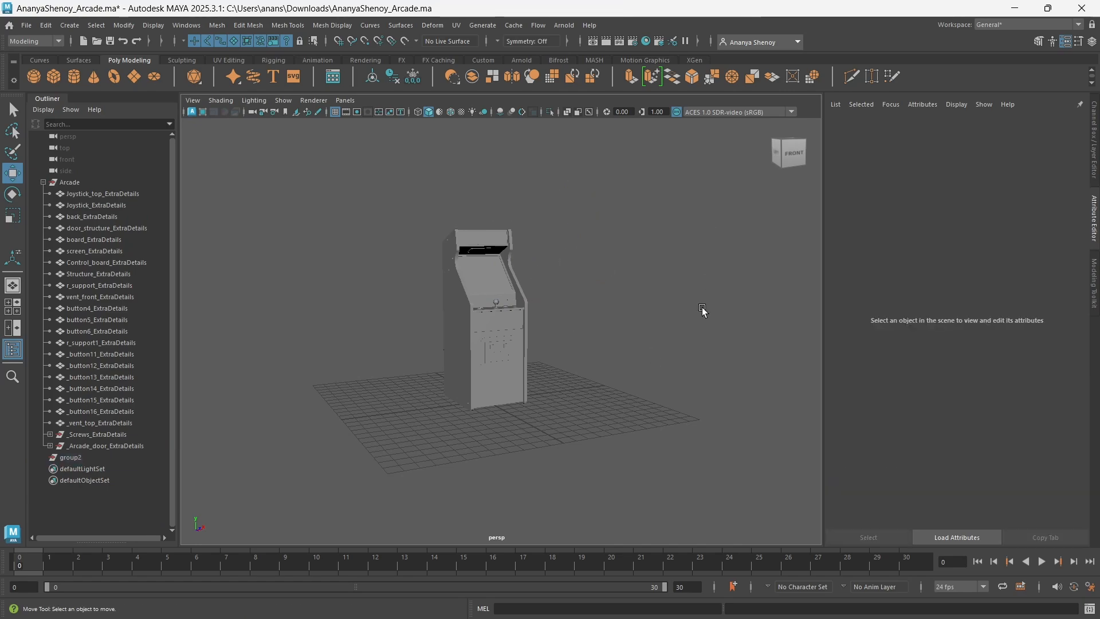
click(68, 457)
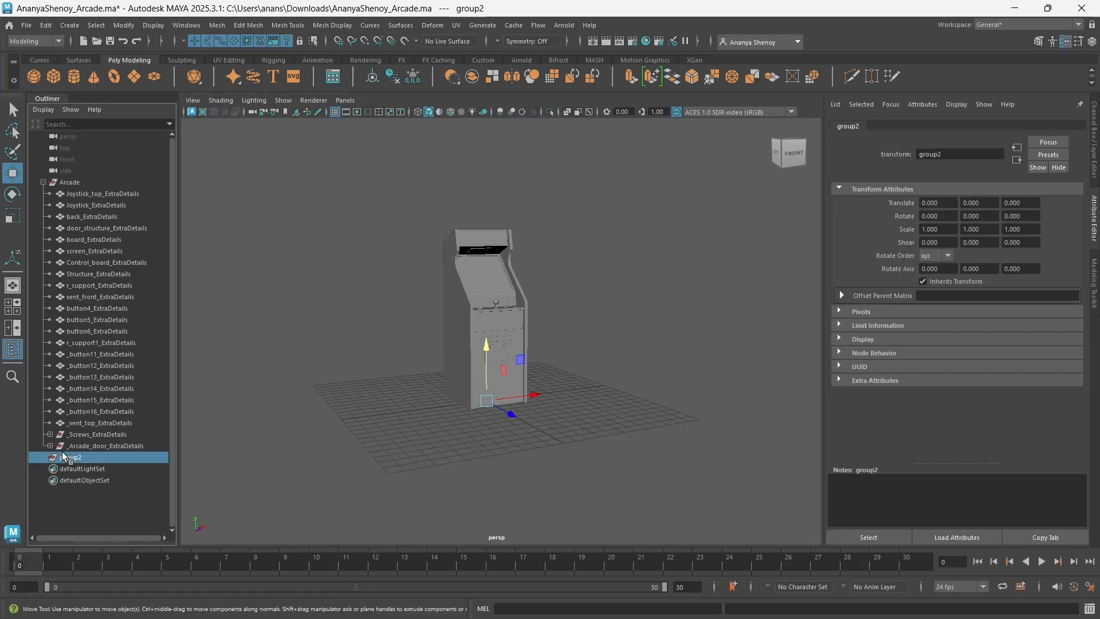
key(Delete)
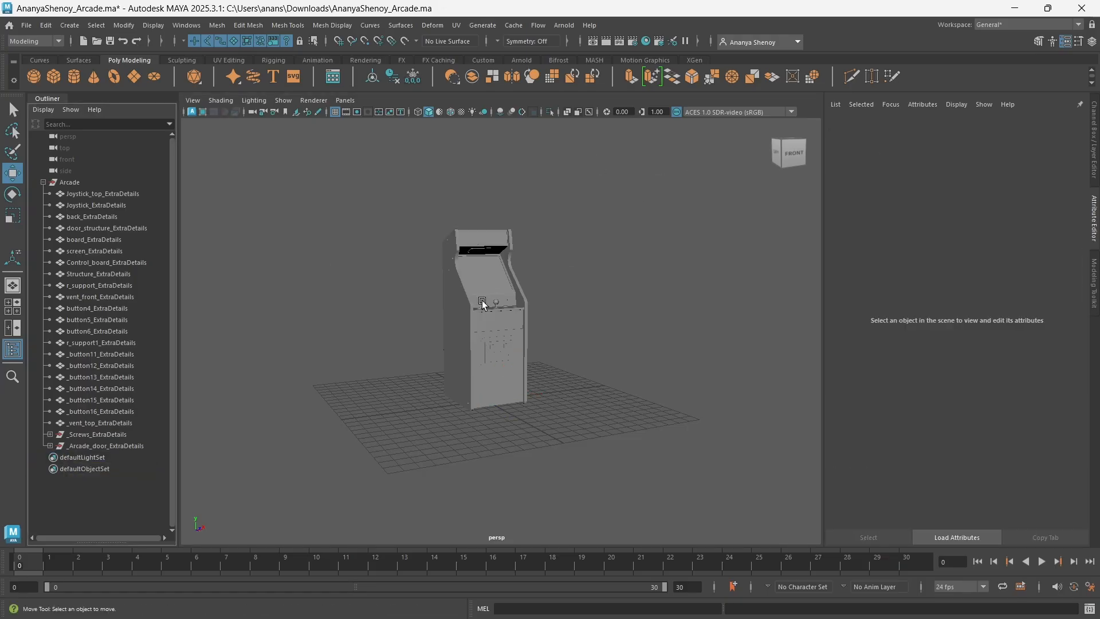
Select every individual mesh in the Arcade group, from the joystick top through the top vent, to review the cabinet's parts
scroll(478, 344, up, 3)
alt+middle_drag(477, 347, 482, 373)
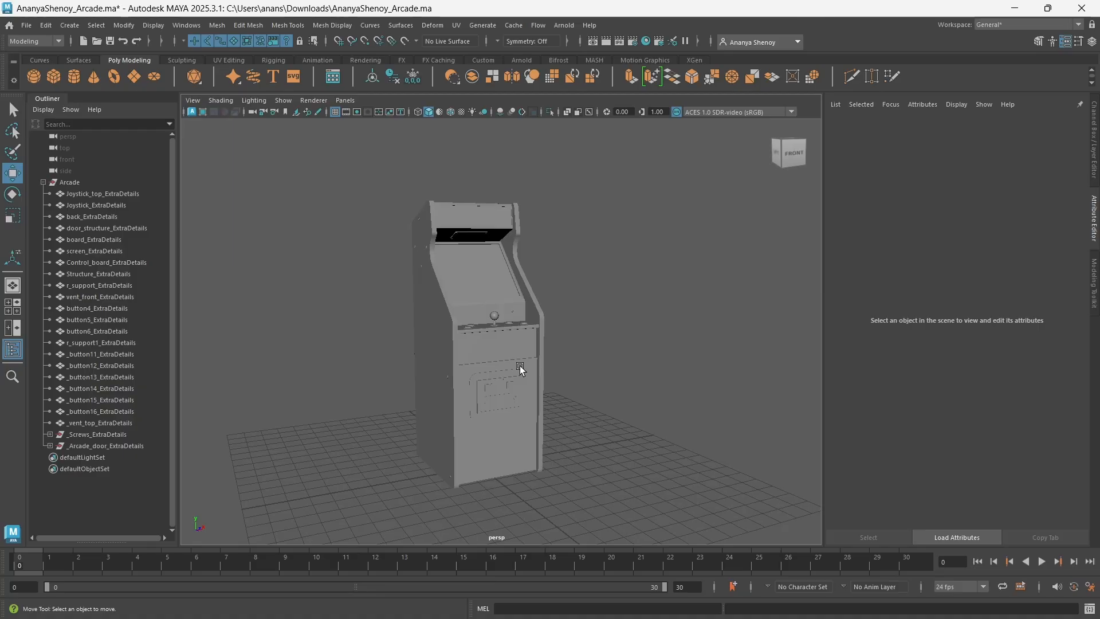
click(102, 193)
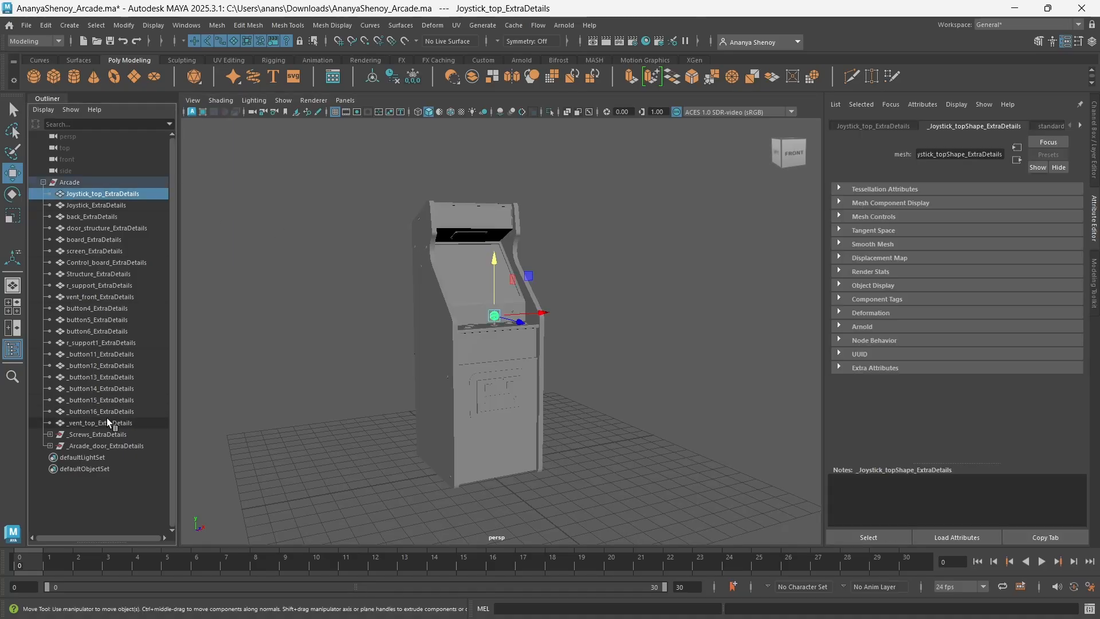
shift+click(85, 424)
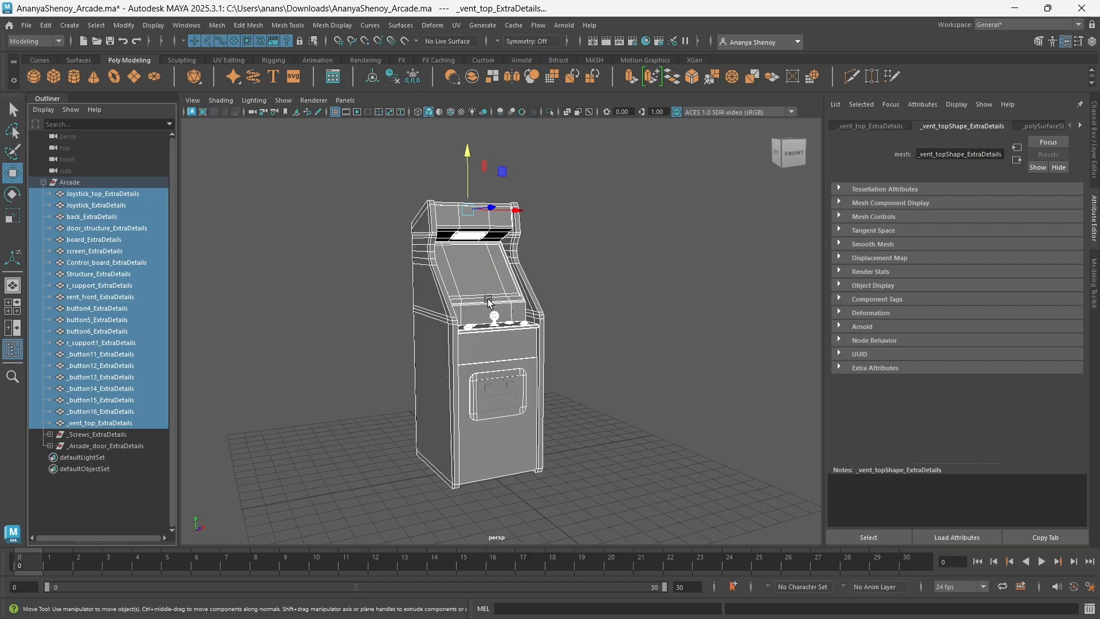
Examine the _Screws_ExtraDetails group by expanding it and selecting its bottom vent, top vent, side, back and front screw subgroups
click(95, 435)
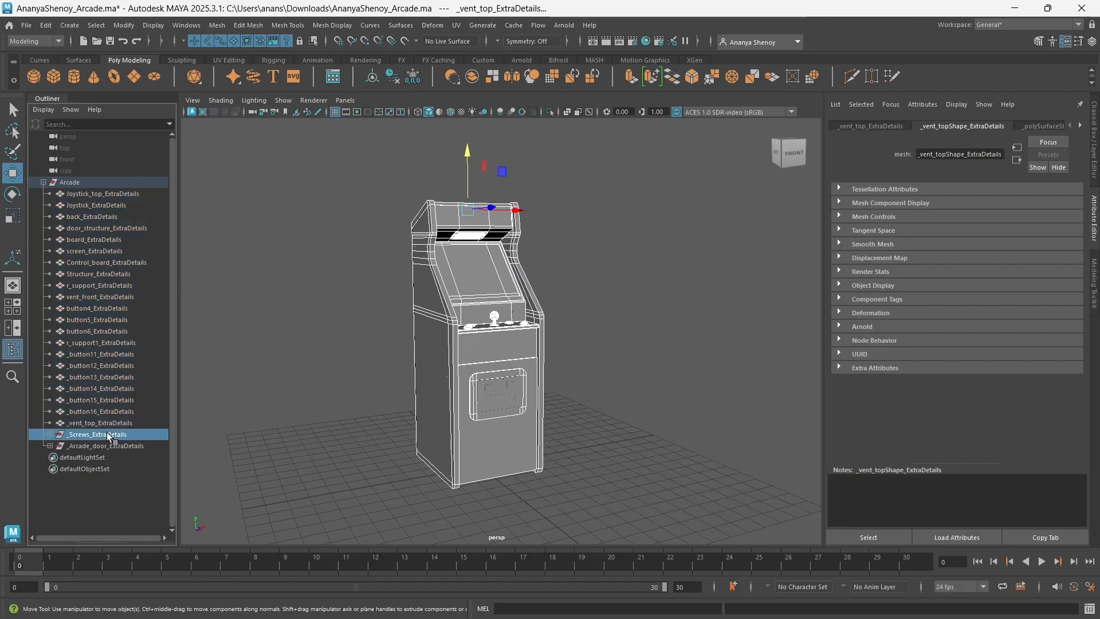
alt+drag(284, 340, 401, 402)
alt+drag(467, 266, 436, 269)
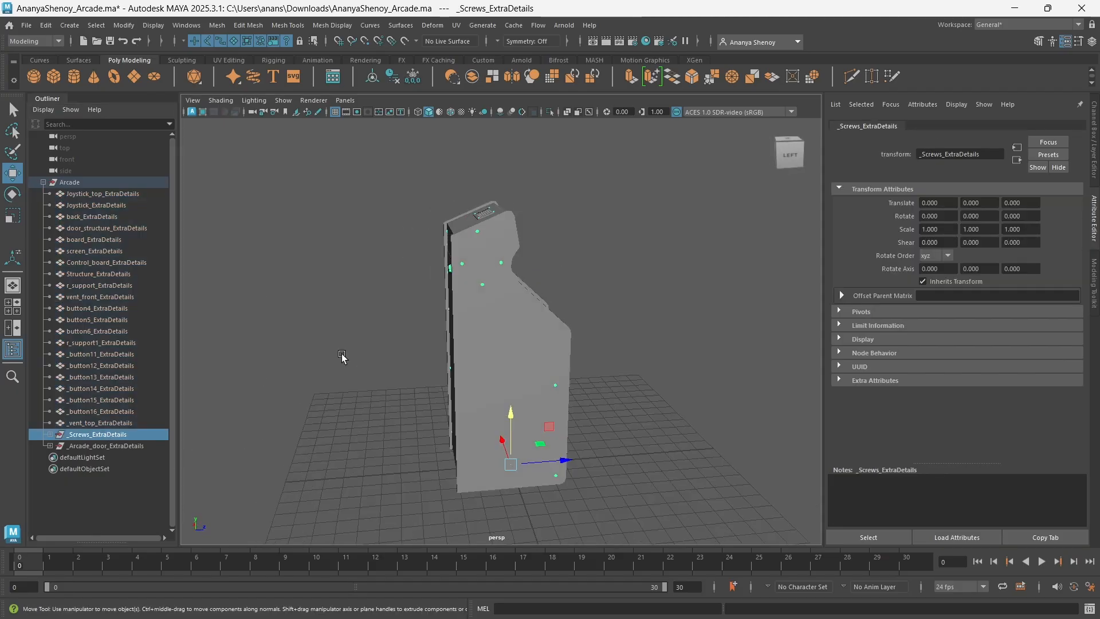
click(49, 435)
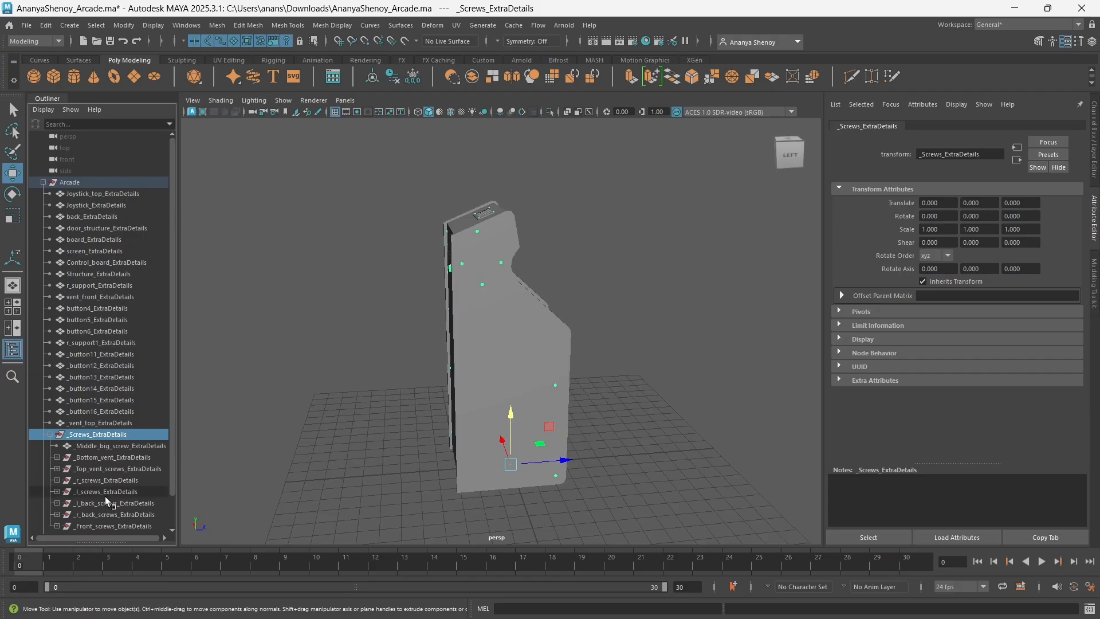
click(108, 462)
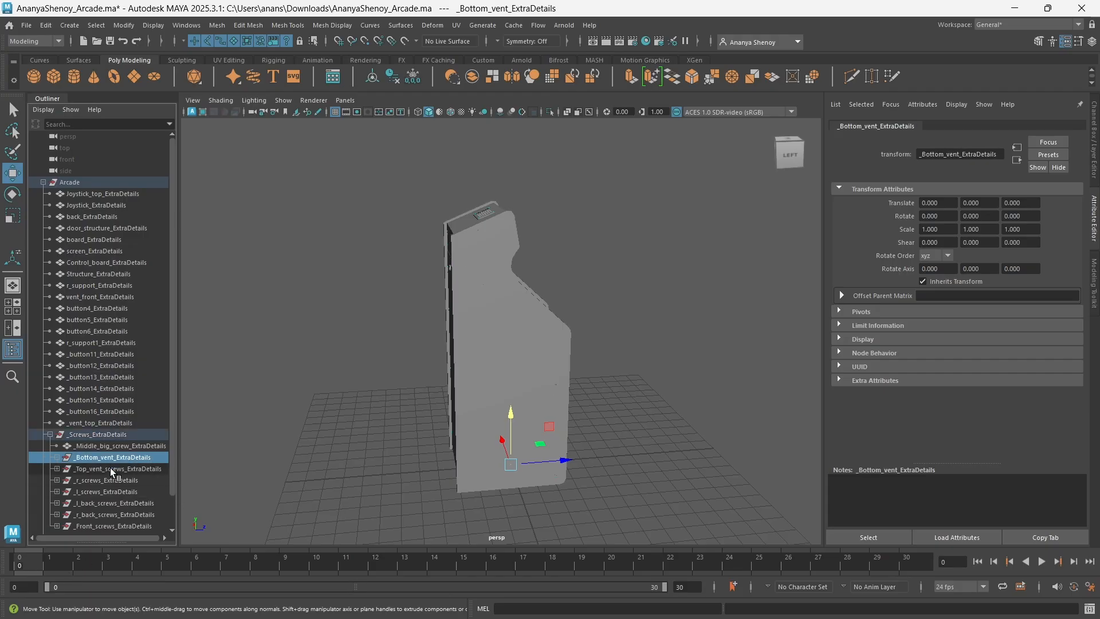
click(109, 469)
alt+drag(493, 479, 322, 514)
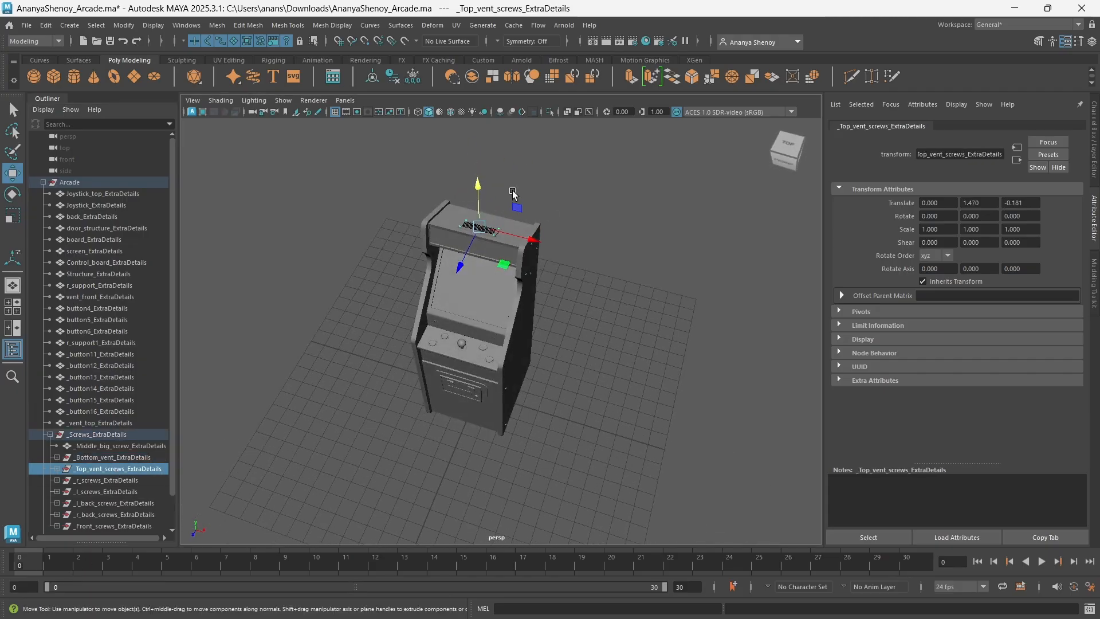
alt+drag(368, 391, 469, 250)
click(125, 456)
click(101, 481)
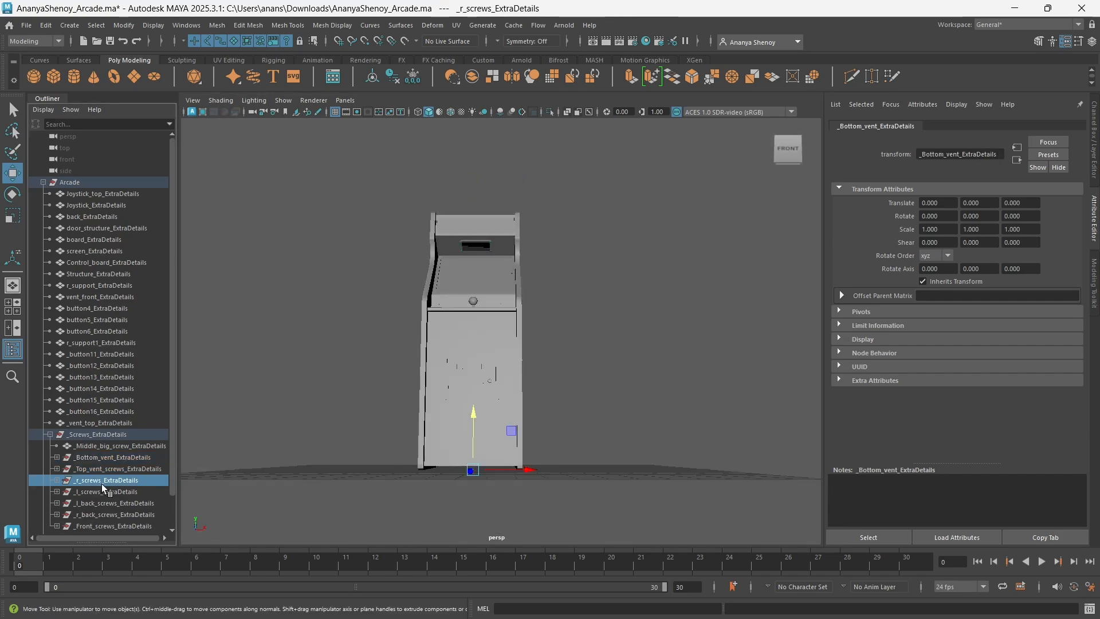
click(106, 515)
click(109, 526)
scroll(109, 504, down, 1)
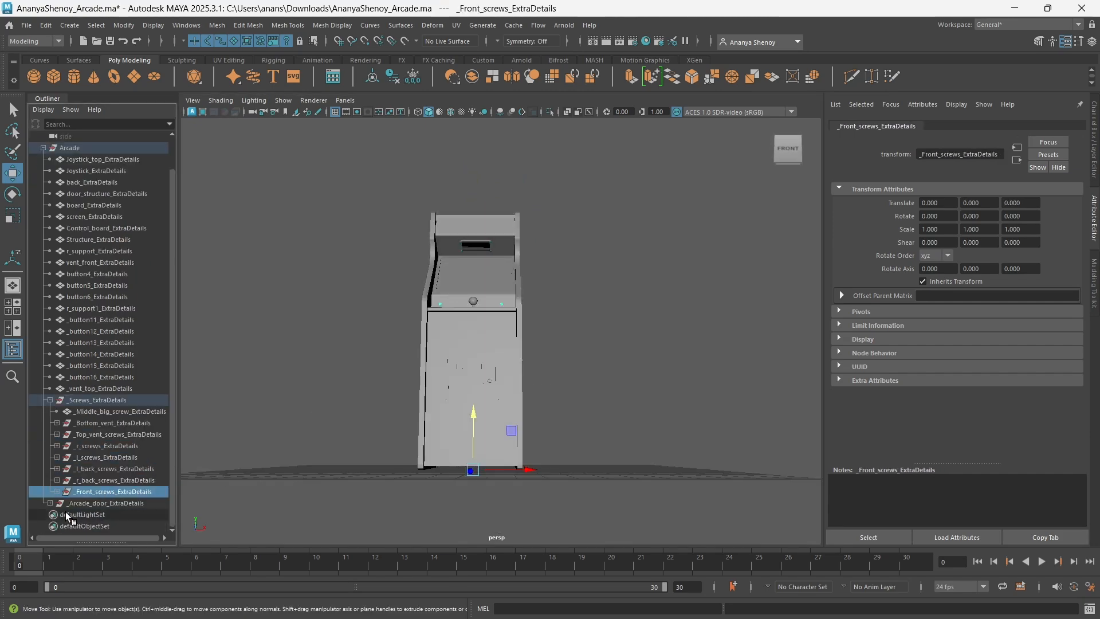
Inspect the contents of the arcade door and front screws groups, and collapse them along with the main screws group
click(51, 503)
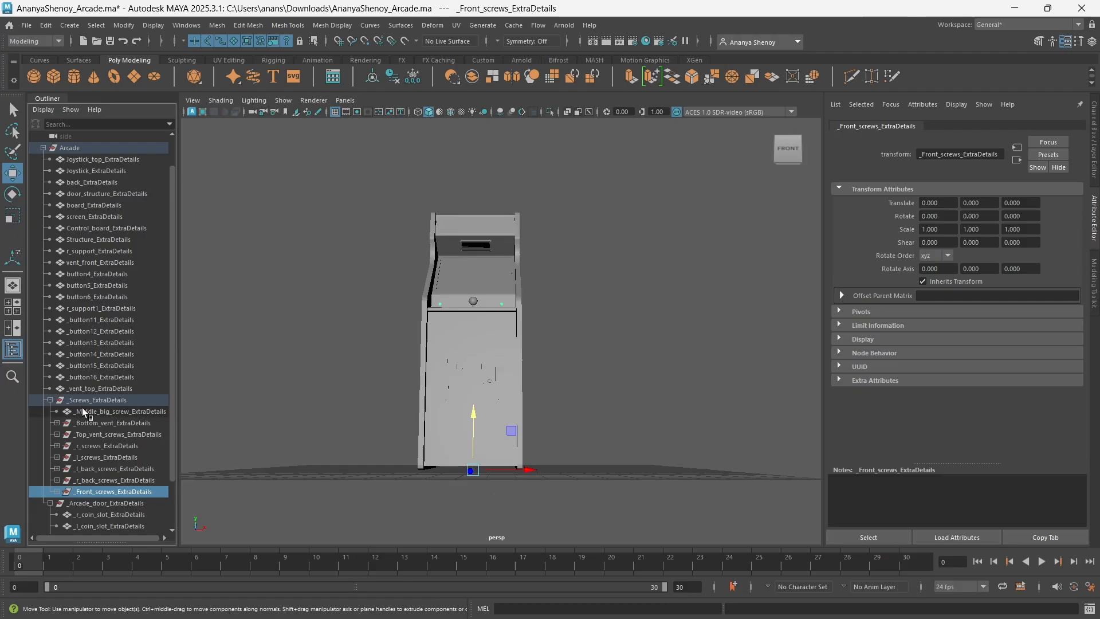
click(57, 492)
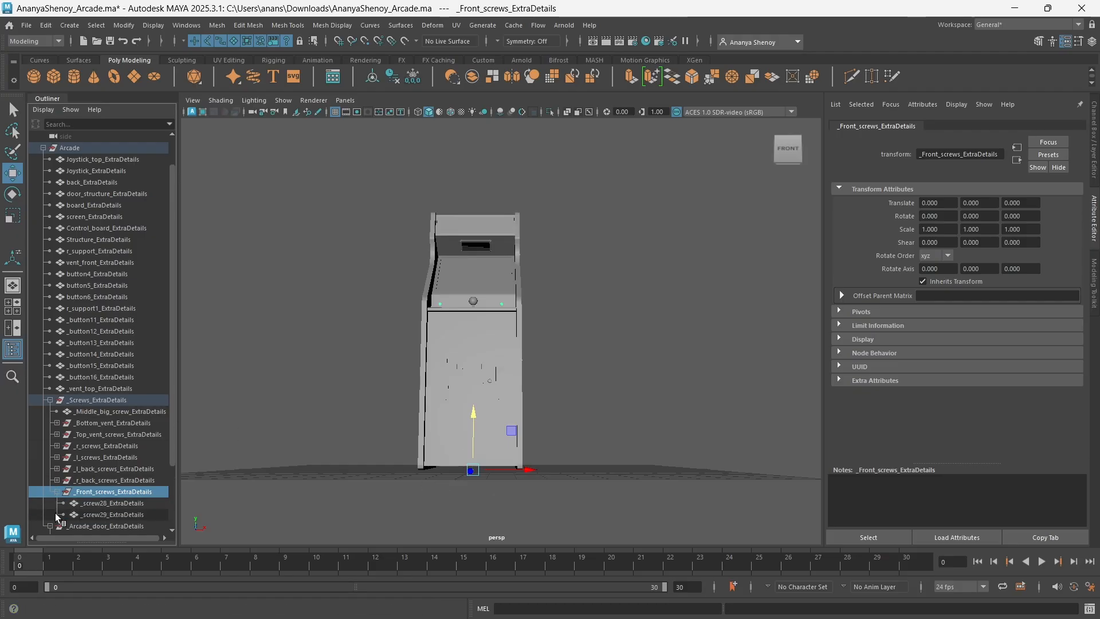
click(51, 526)
scroll(115, 468, down, 1)
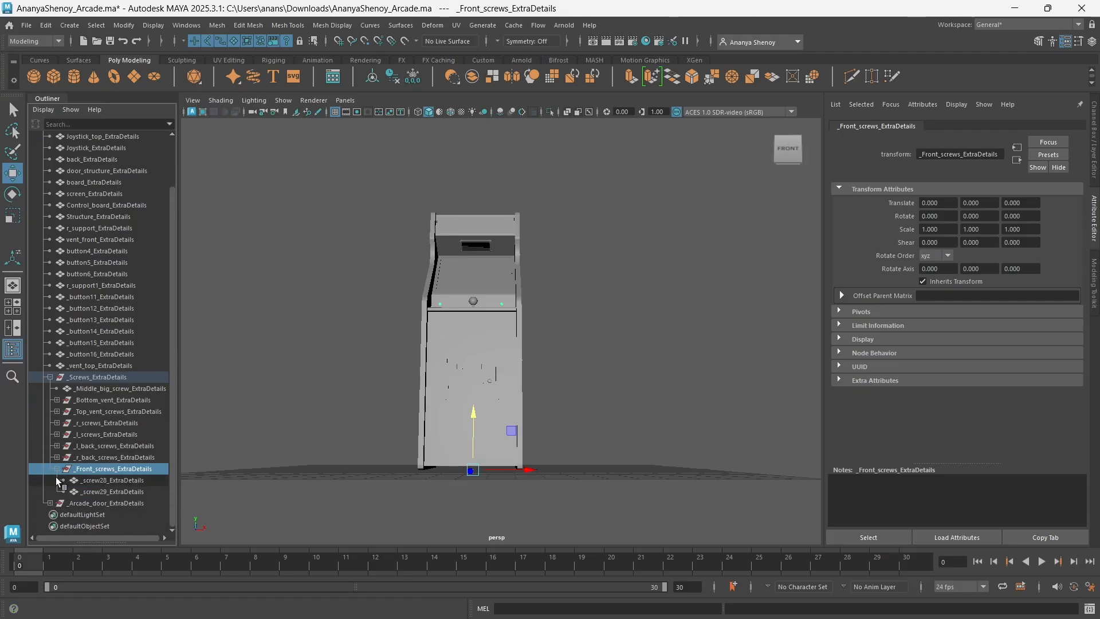
click(56, 467)
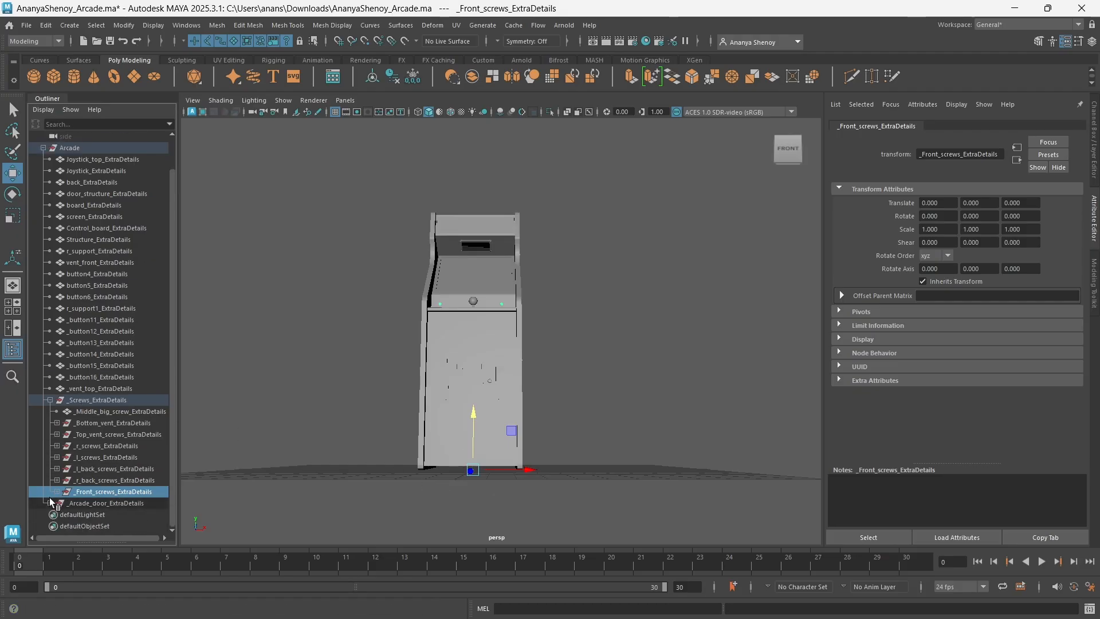
click(51, 400)
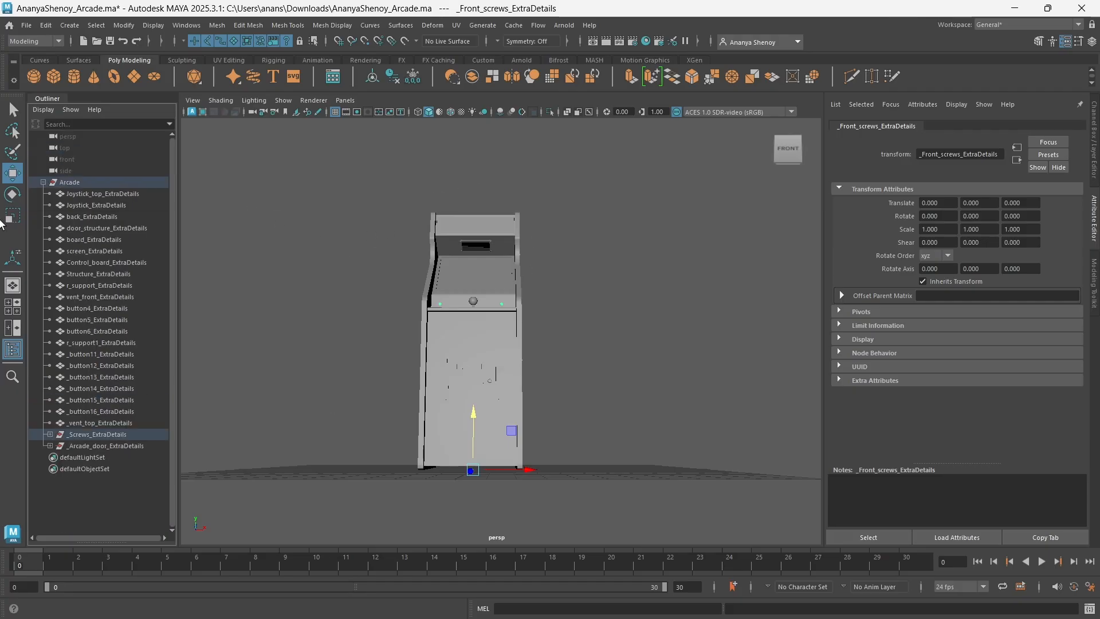
Group the two cabinet side supports and the upper board together inside the Arcade hierarchy
alt+drag(439, 315, 445, 331)
click(446, 331)
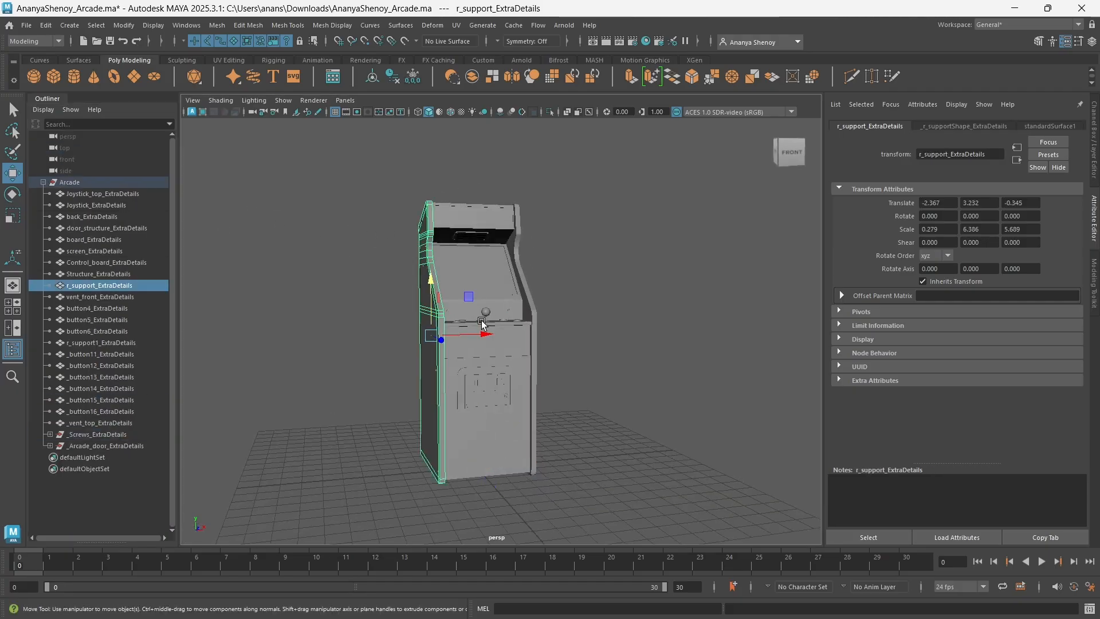
shift+click(531, 304)
alt+drag(560, 442, 507, 446)
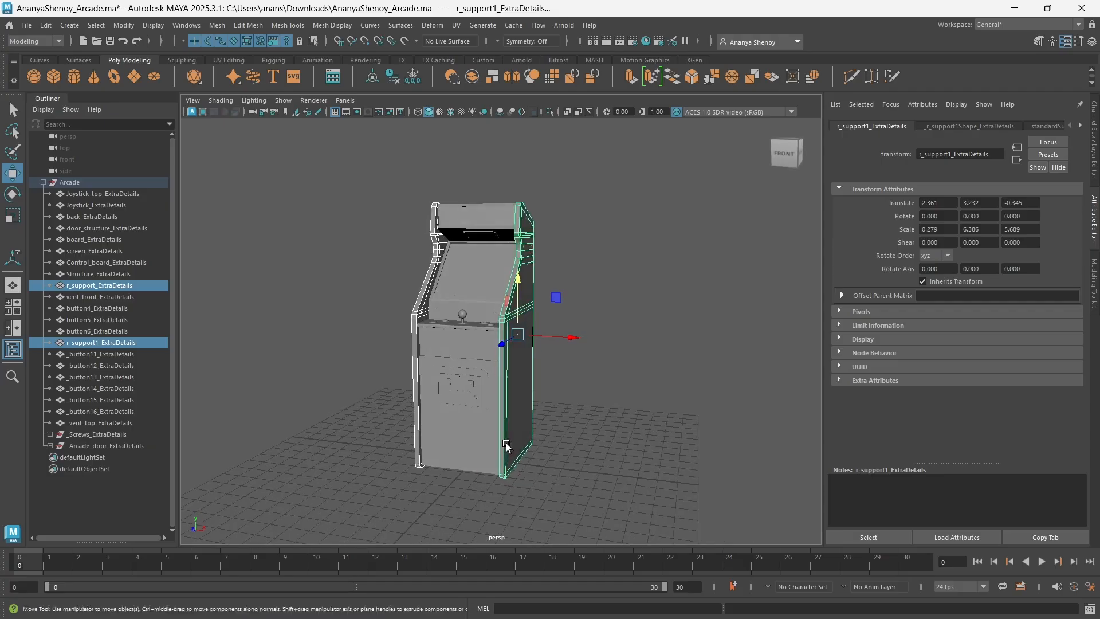
shift+click(478, 211)
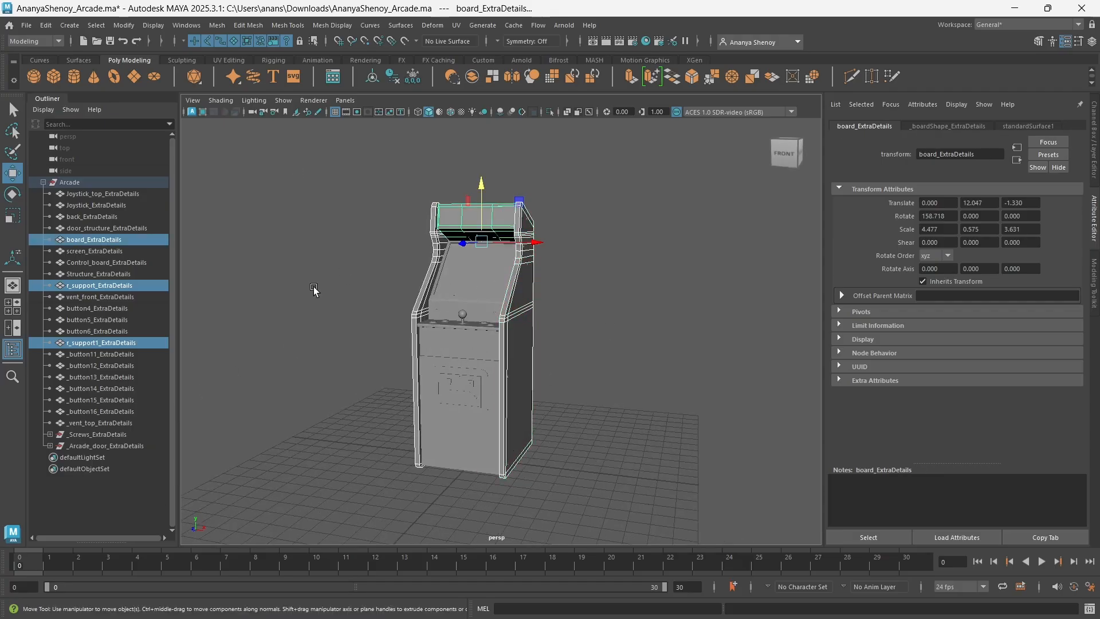
click(45, 26)
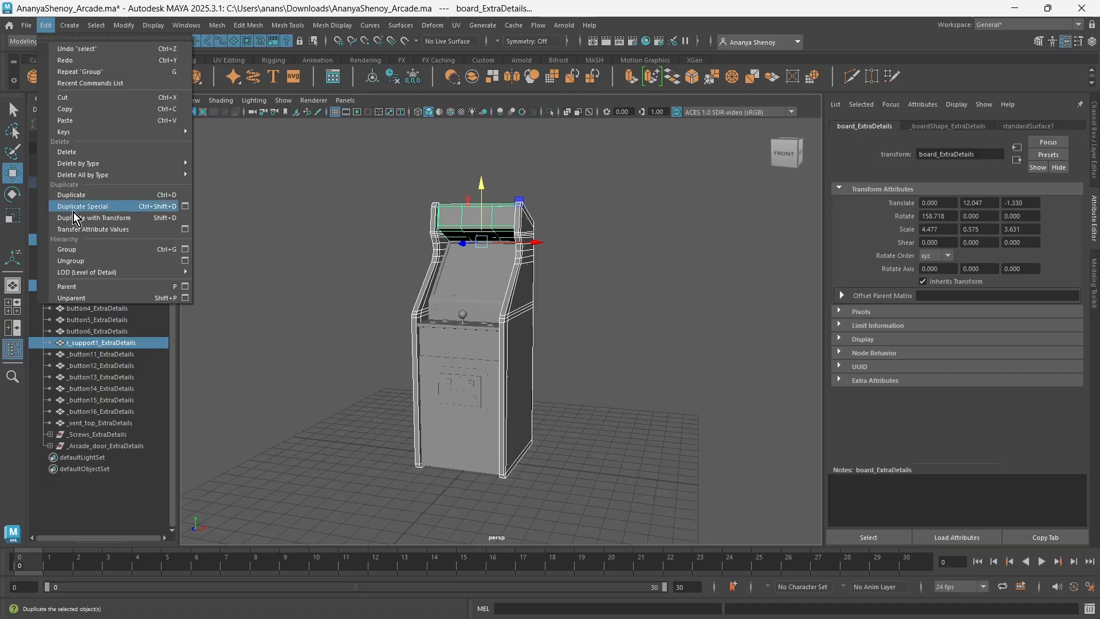
click(73, 251)
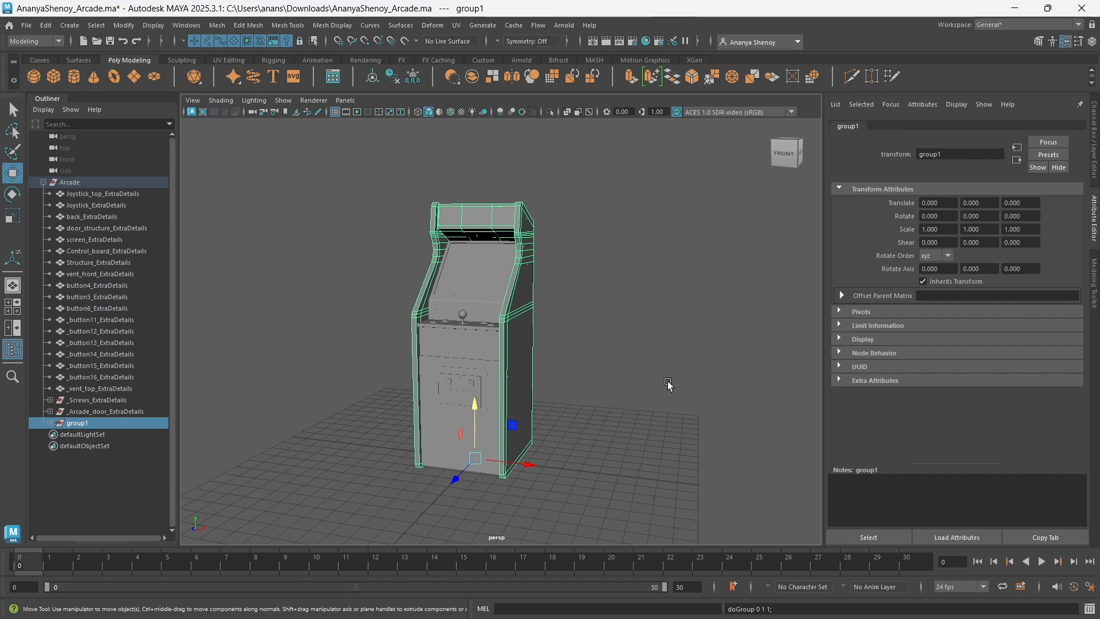
Expand the new group1 inside Arcade and rename it Arcade_Main_Pieces
click(84, 181)
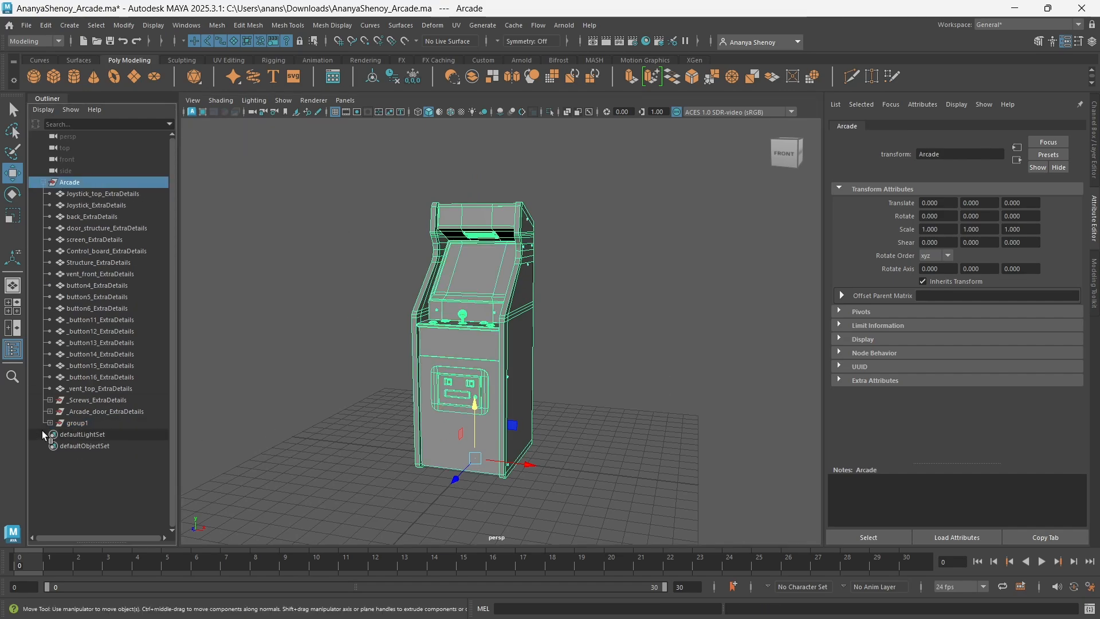
click(74, 423)
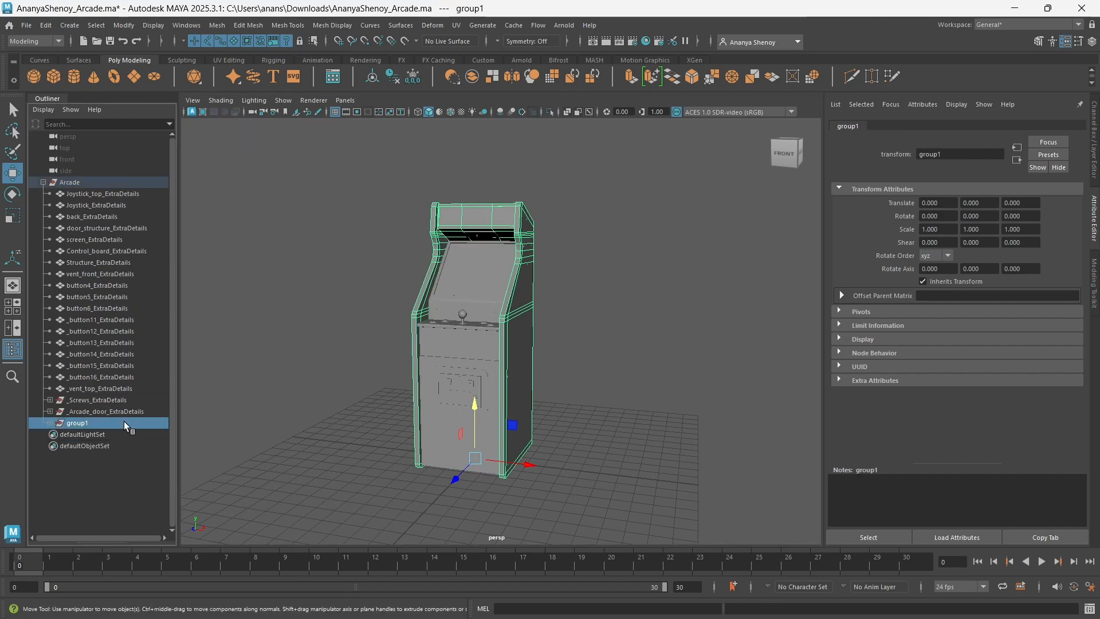
click(50, 423)
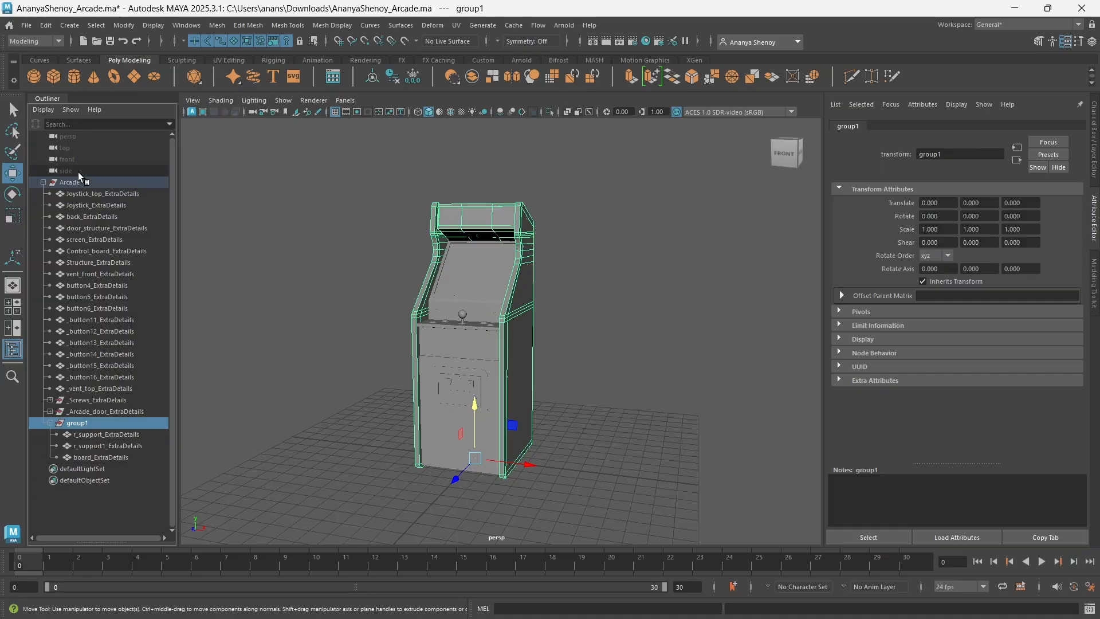
double_click(91, 424)
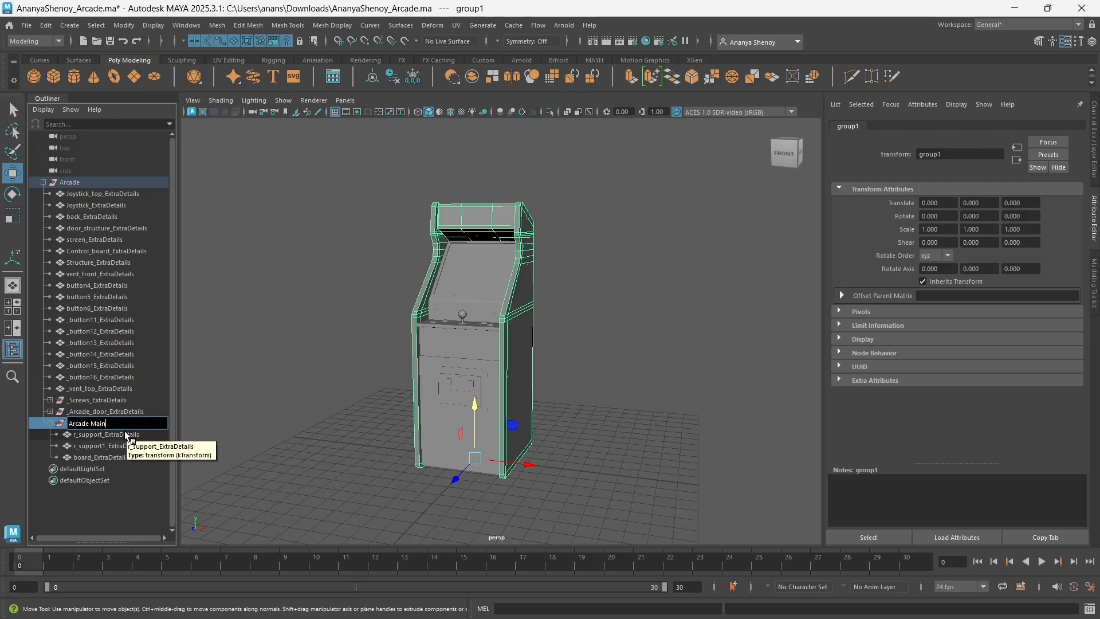
text(Arcade Main Pieces)
key(Return)
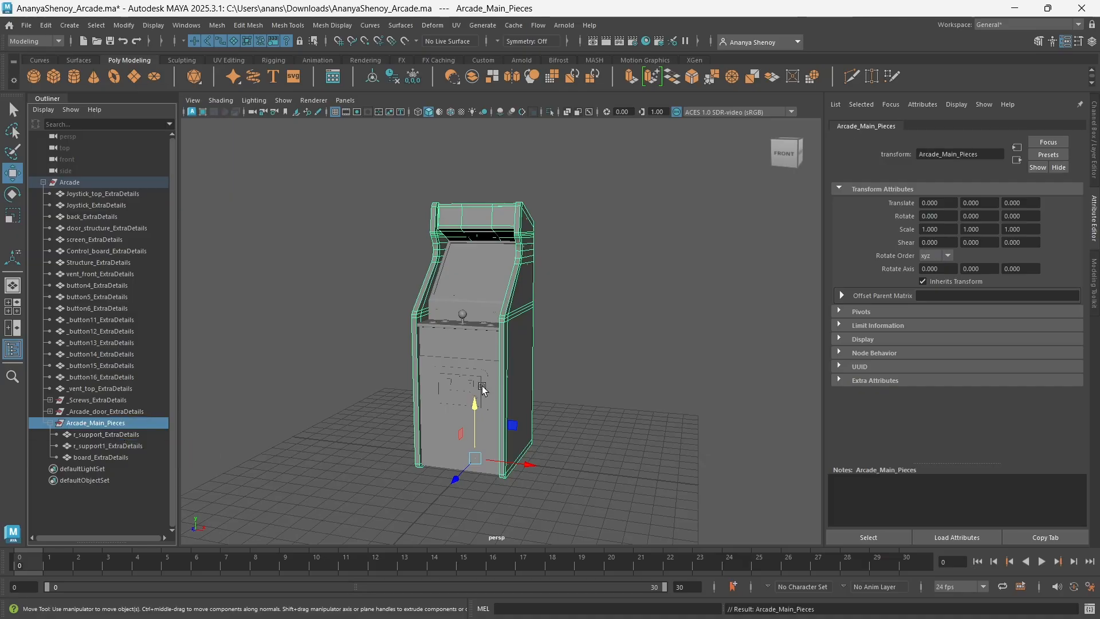
Move the cabinet's screen mesh into the Arcade_Main_Pieces group
click(479, 241)
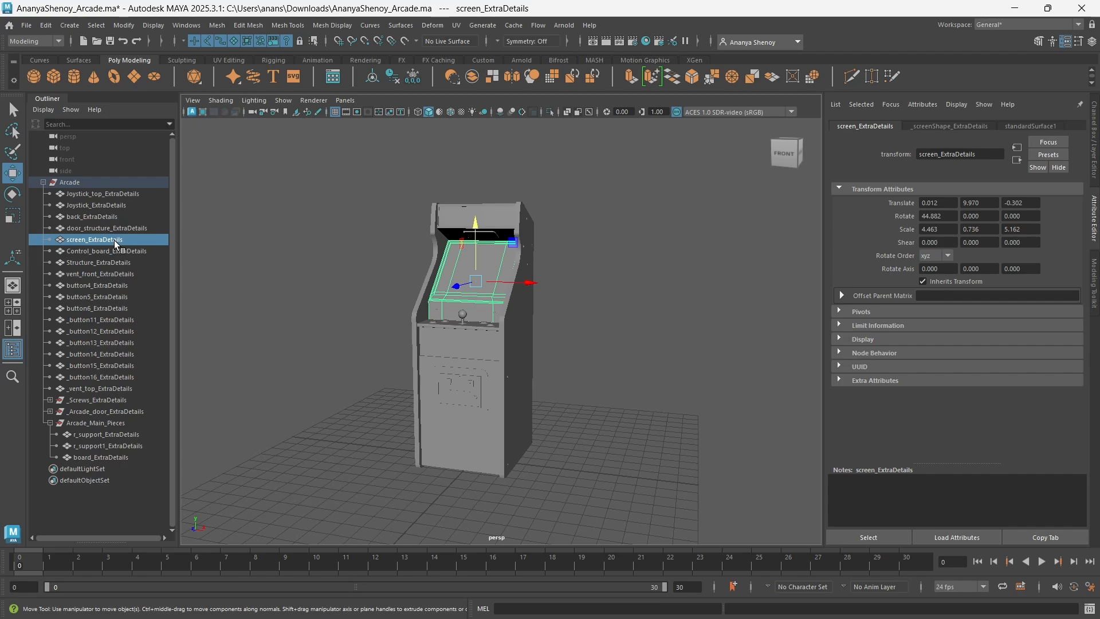
drag(115, 240, 108, 422)
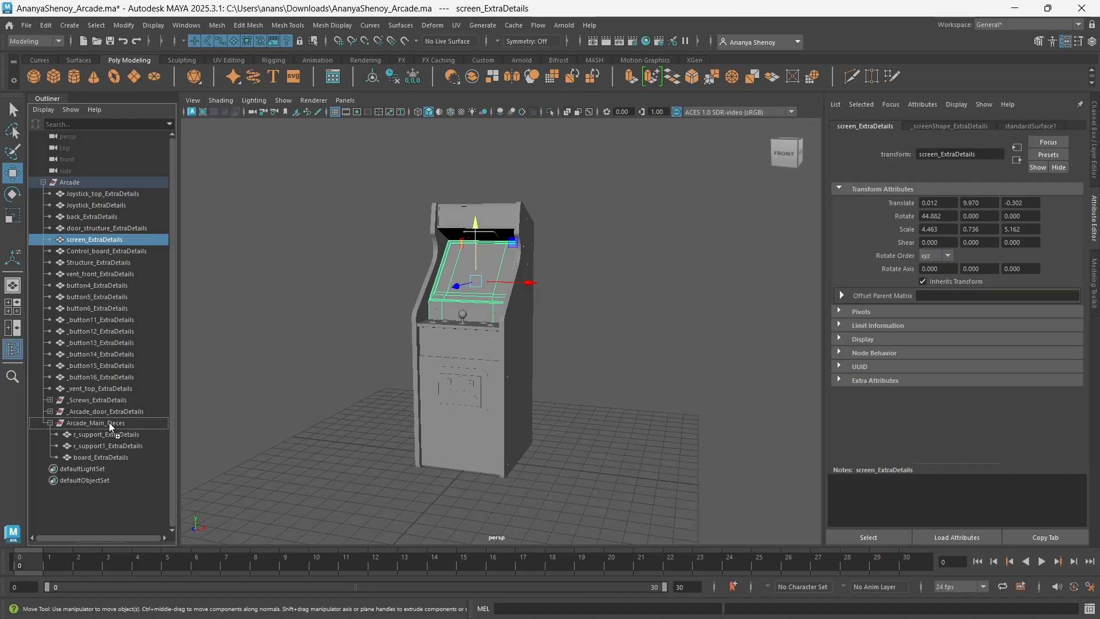
drag(109, 422, 109, 421)
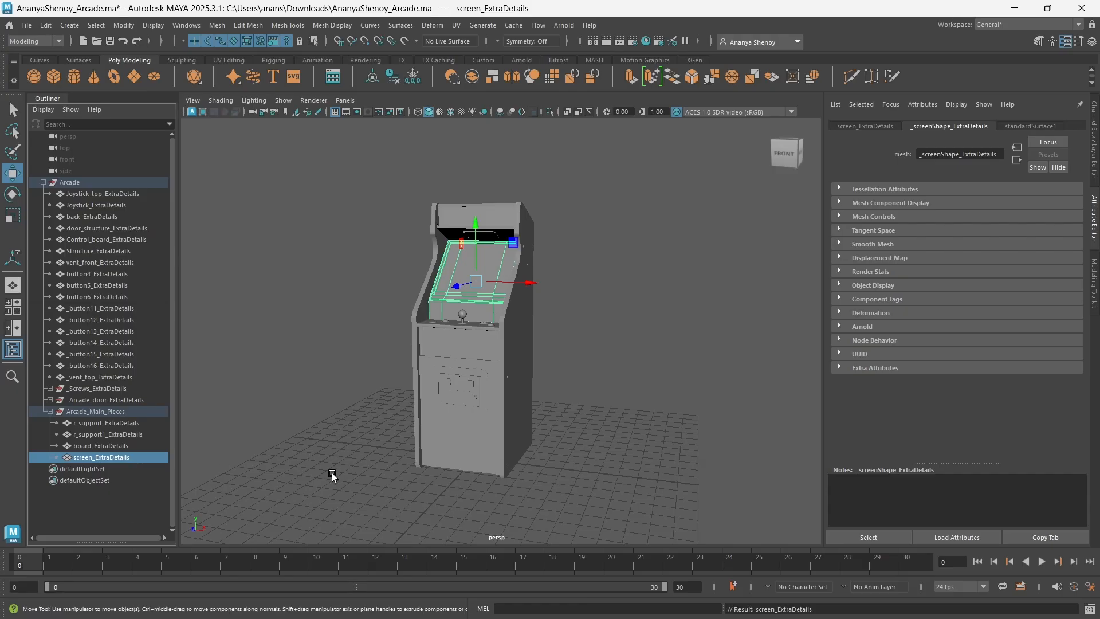
Check what the Arcade_Main_Pieces and parent Arcade groups contain, and collapse Arcade_Main_Pieces
click(118, 413)
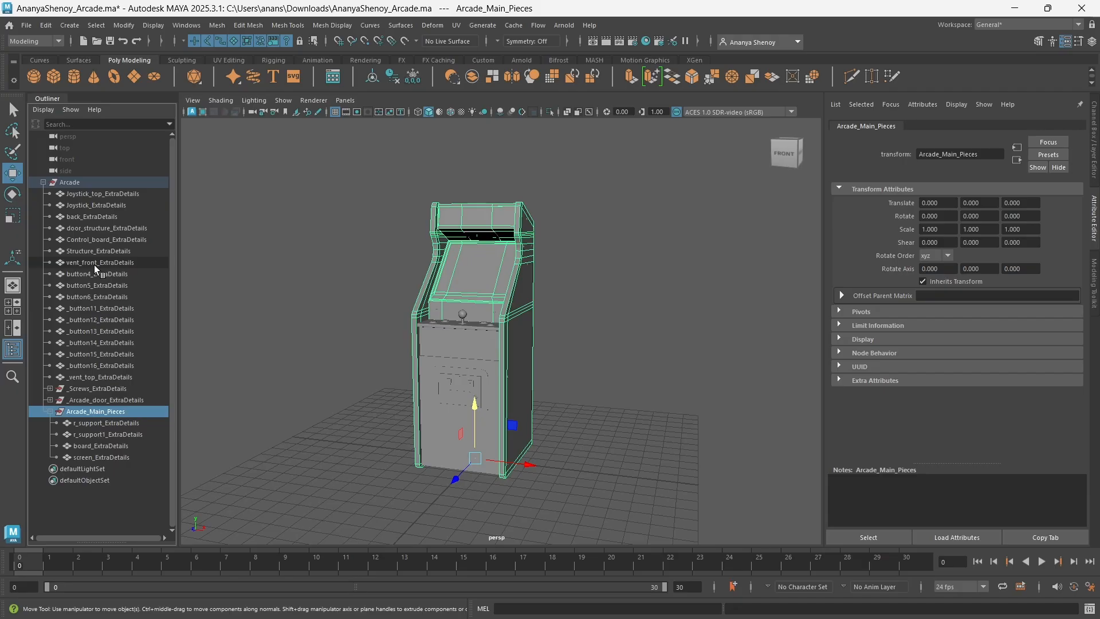
click(102, 184)
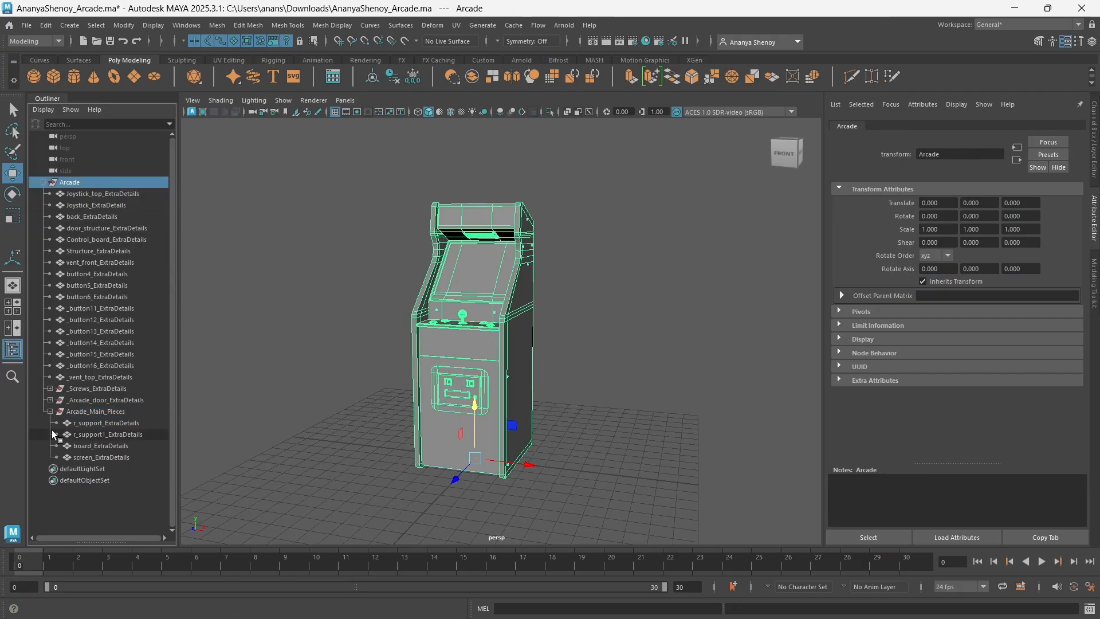
click(50, 411)
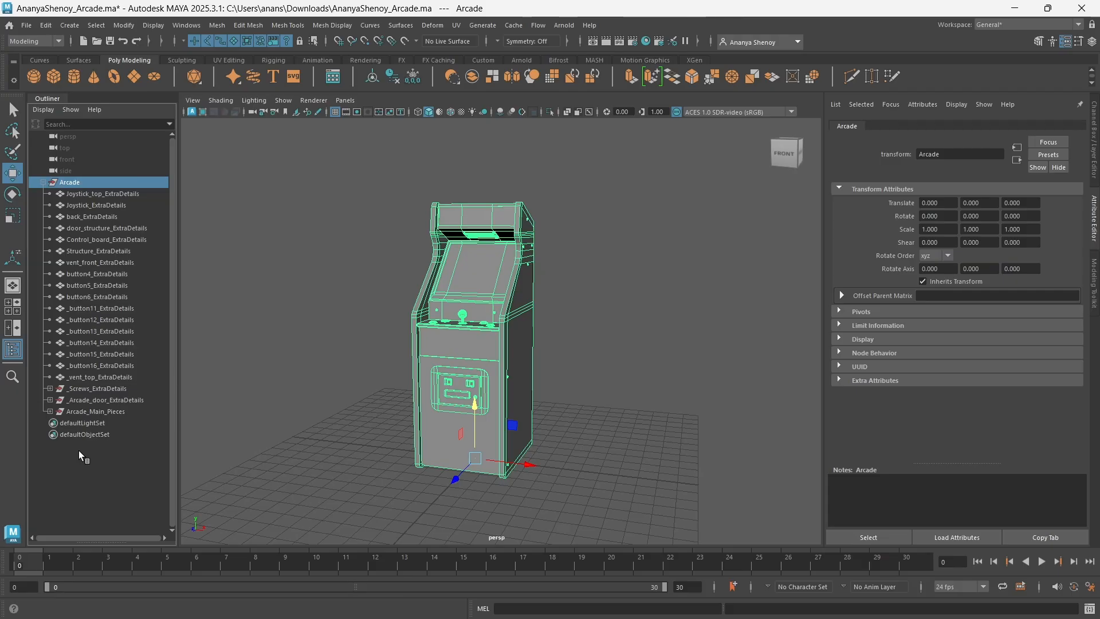
Group the two cabinet side supports into a subgroup within Arcade_Main_Pieces, check its contents, and collapse Arcade_Main_Pieces
click(50, 411)
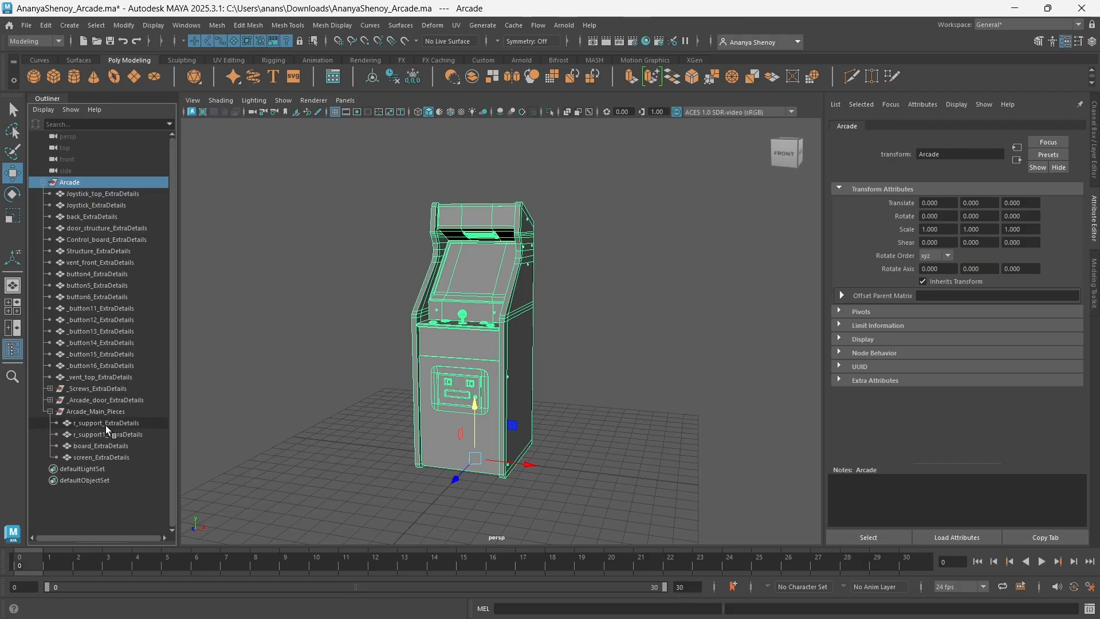
click(105, 425)
shift+click(119, 435)
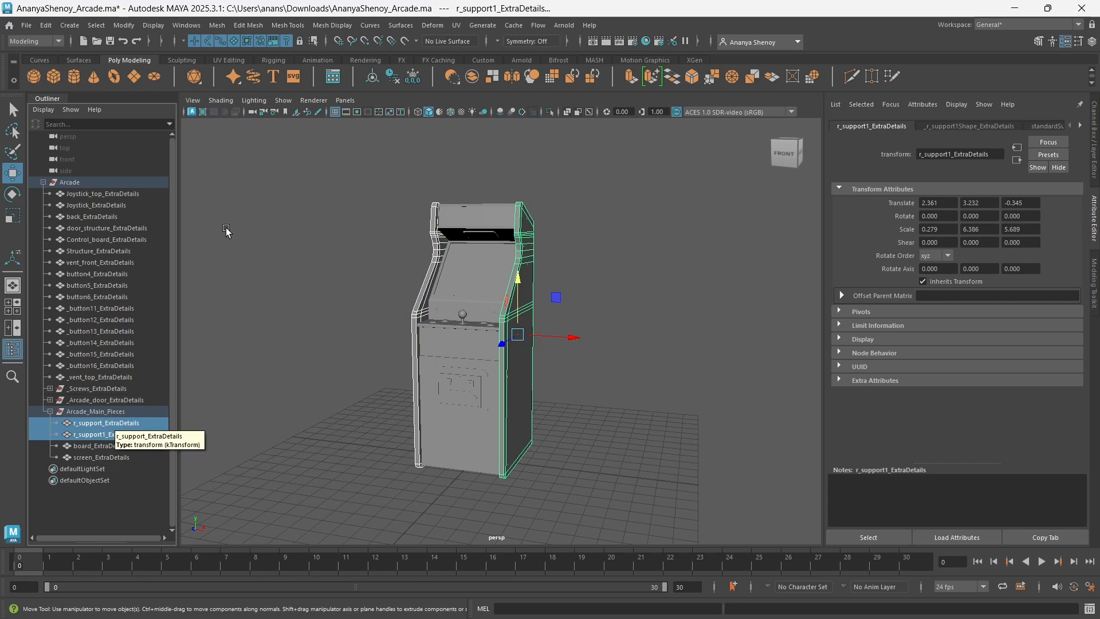
click(46, 26)
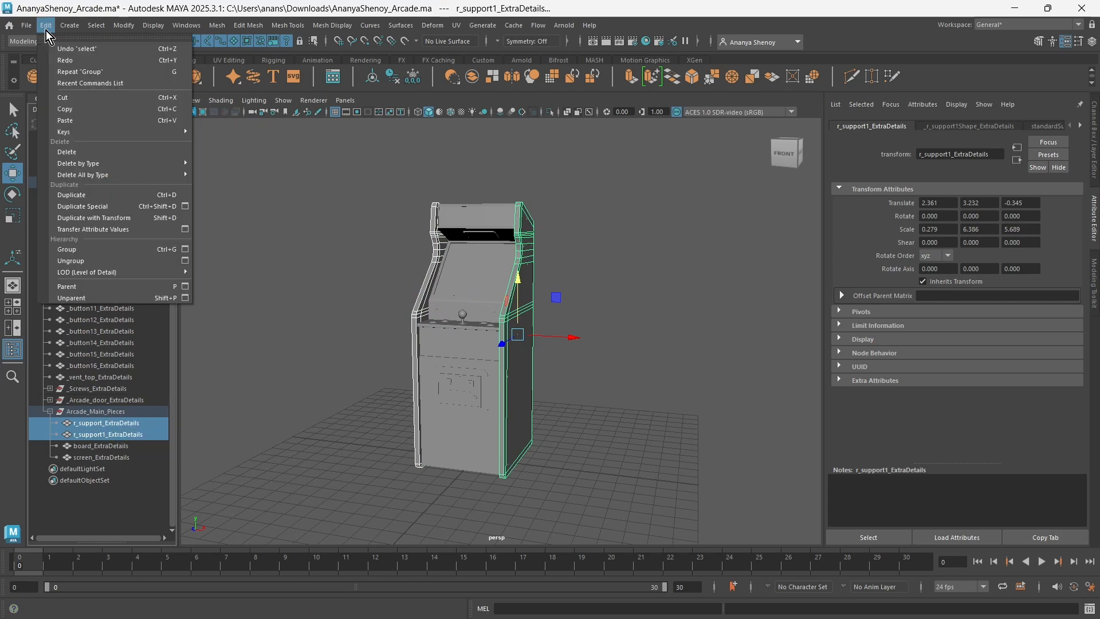
click(90, 251)
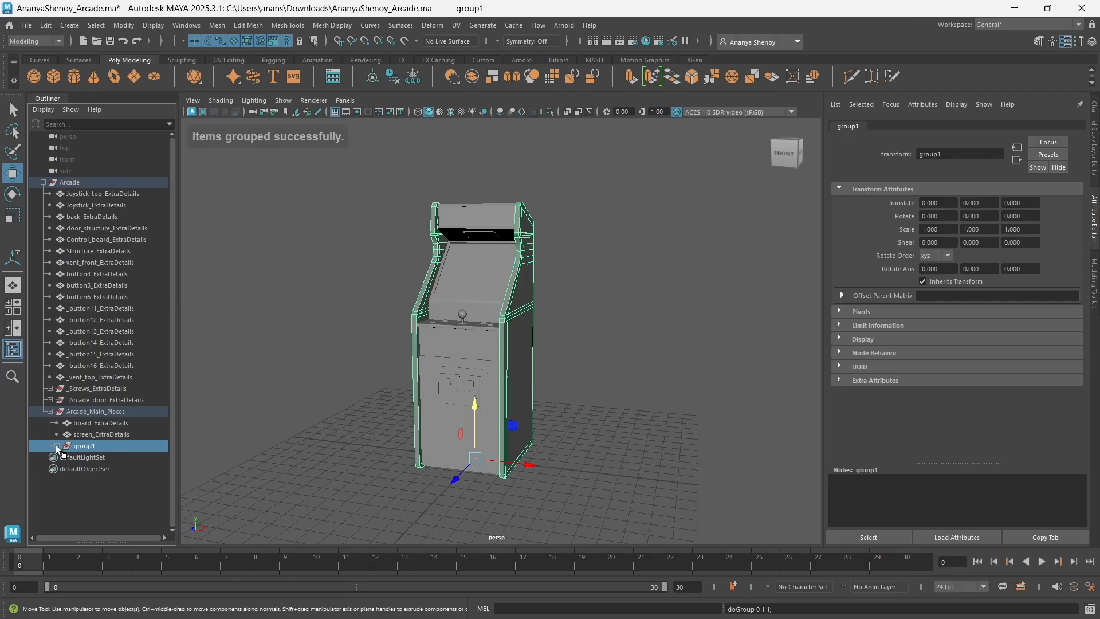
click(55, 446)
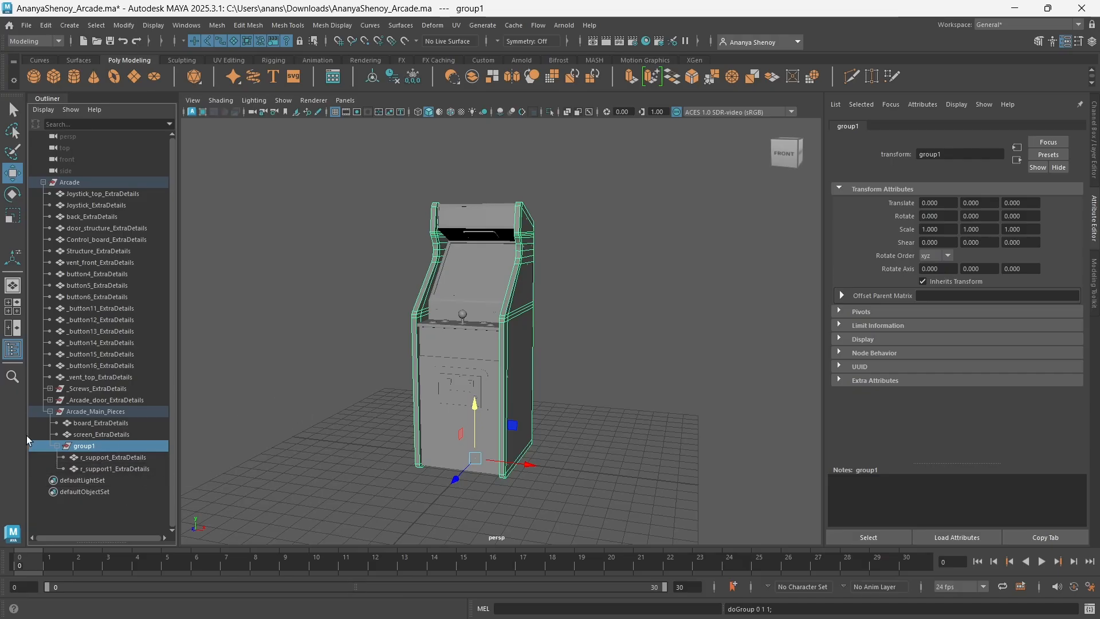
click(47, 412)
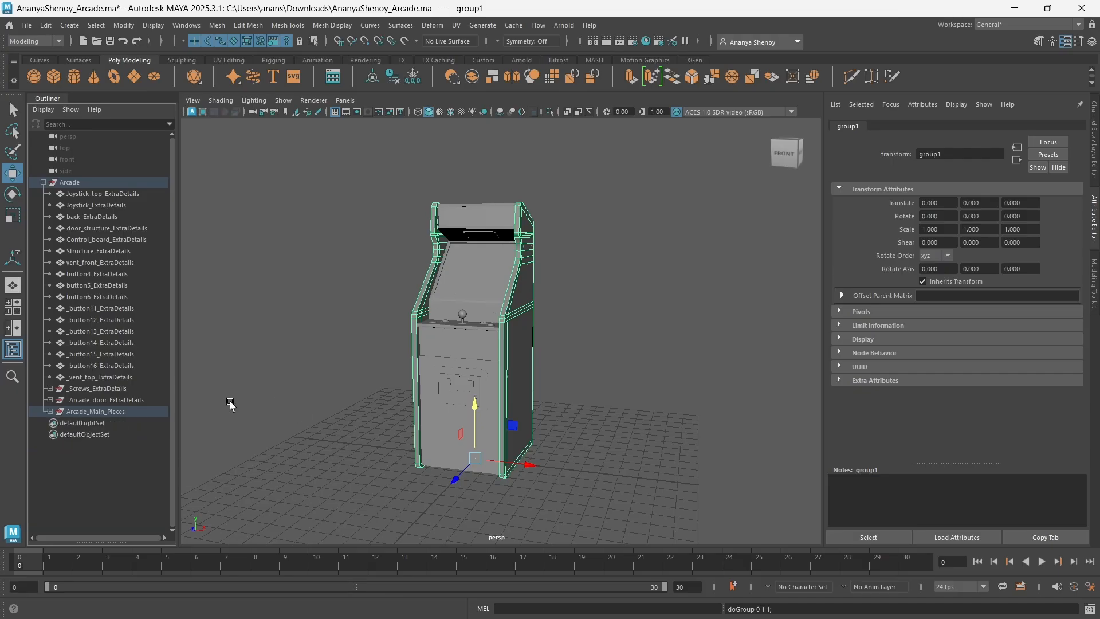
Hide the cabinet's left side support to inspect the interior, and undo the hiding
alt+drag(454, 314, 528, 304)
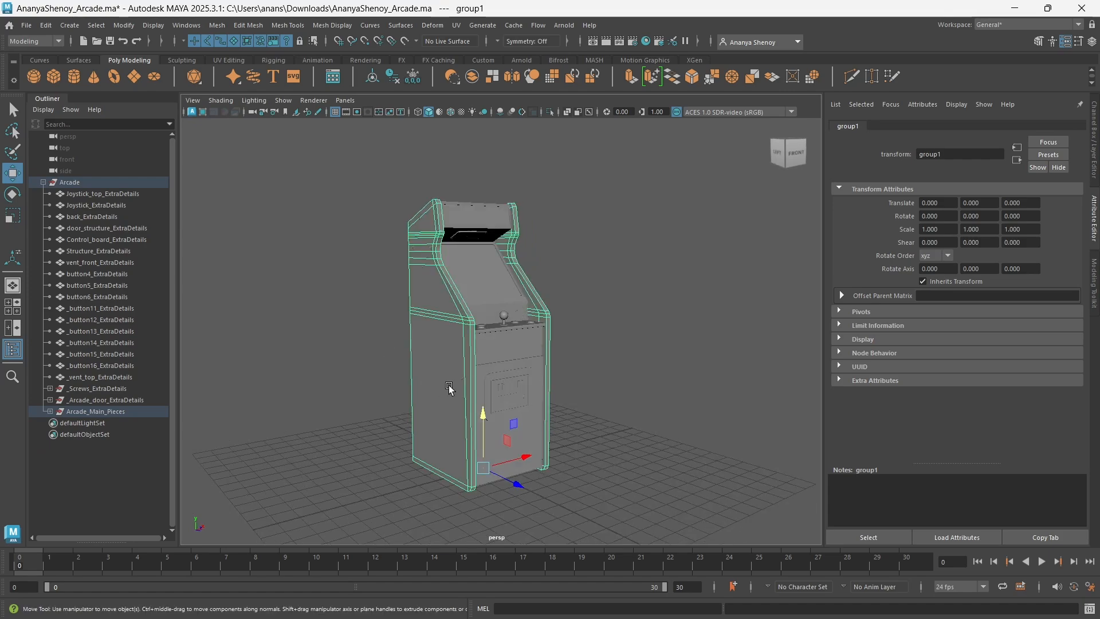
alt+drag(450, 389, 462, 361)
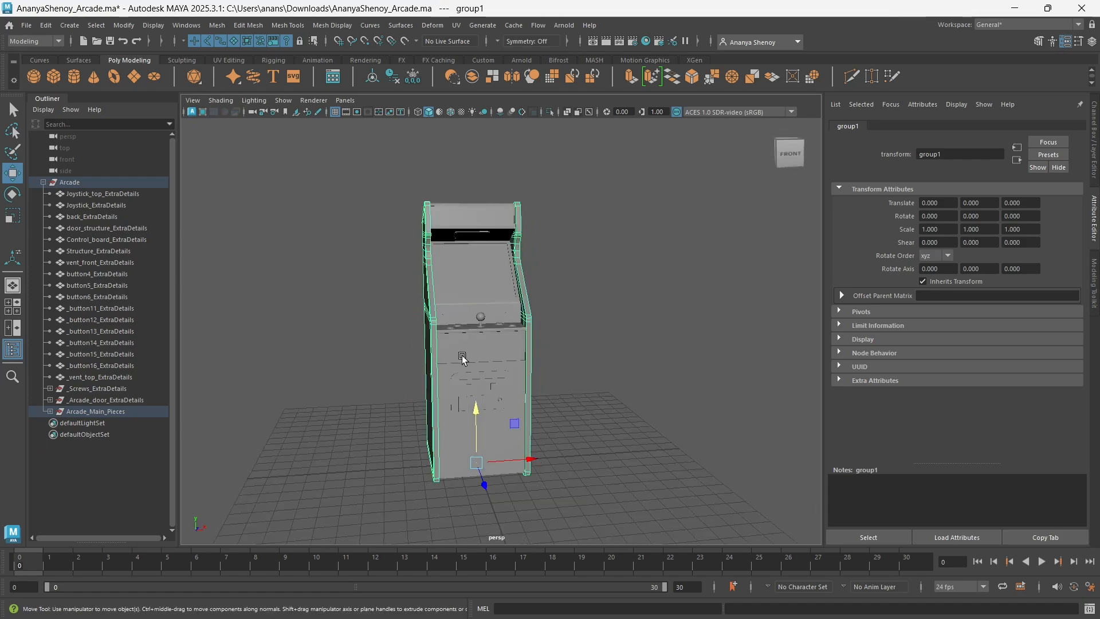
click(432, 314)
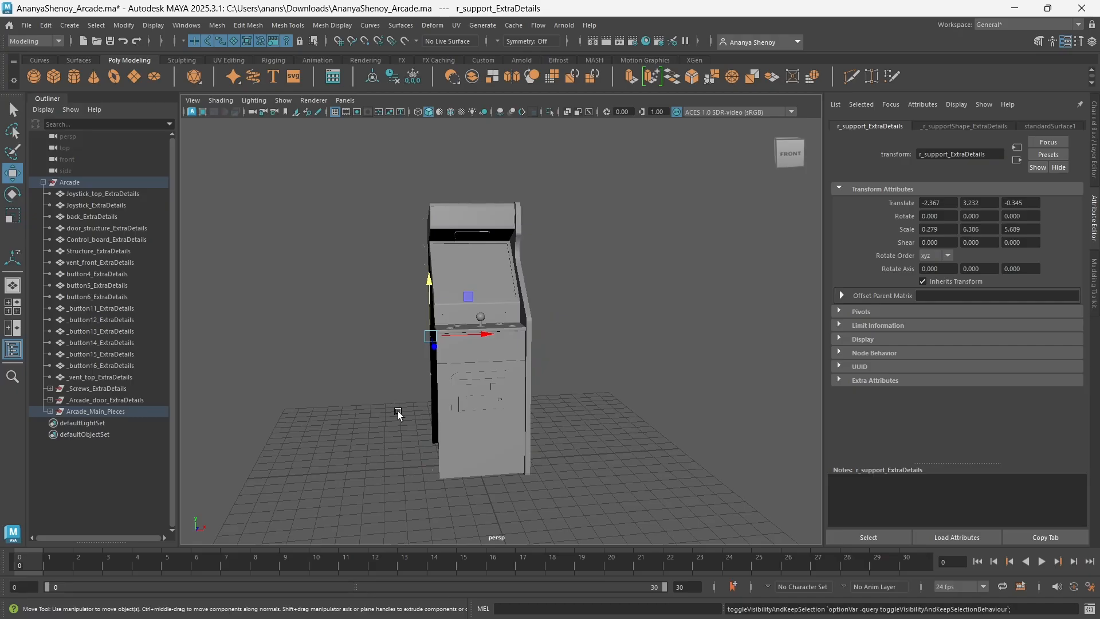
alt+drag(398, 414, 456, 360)
alt+drag(546, 310, 459, 297)
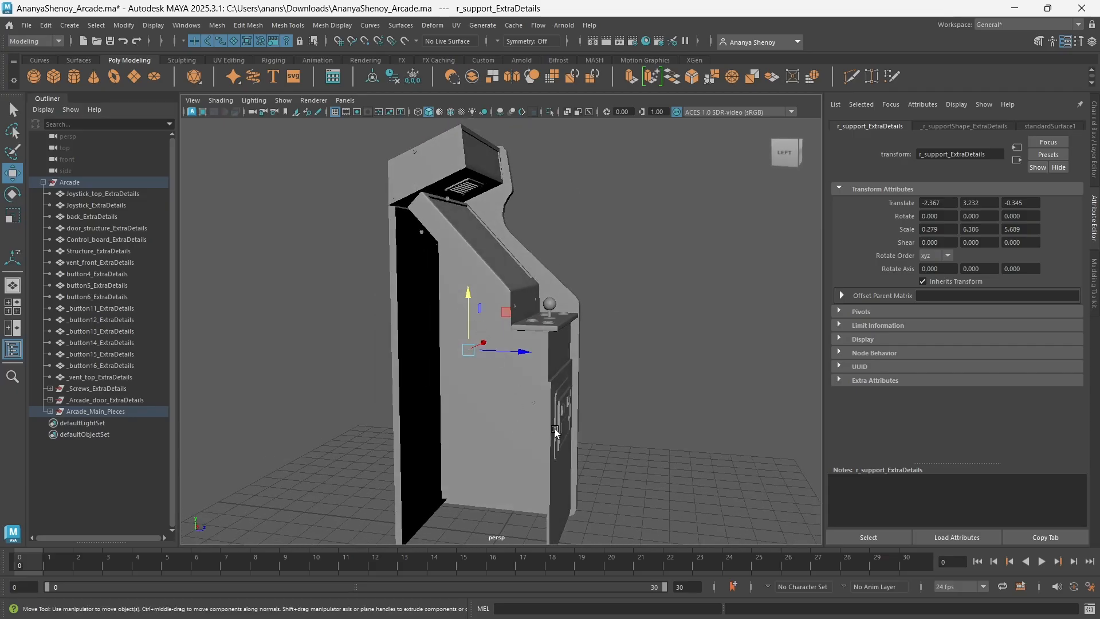
alt+drag(555, 430, 376, 364)
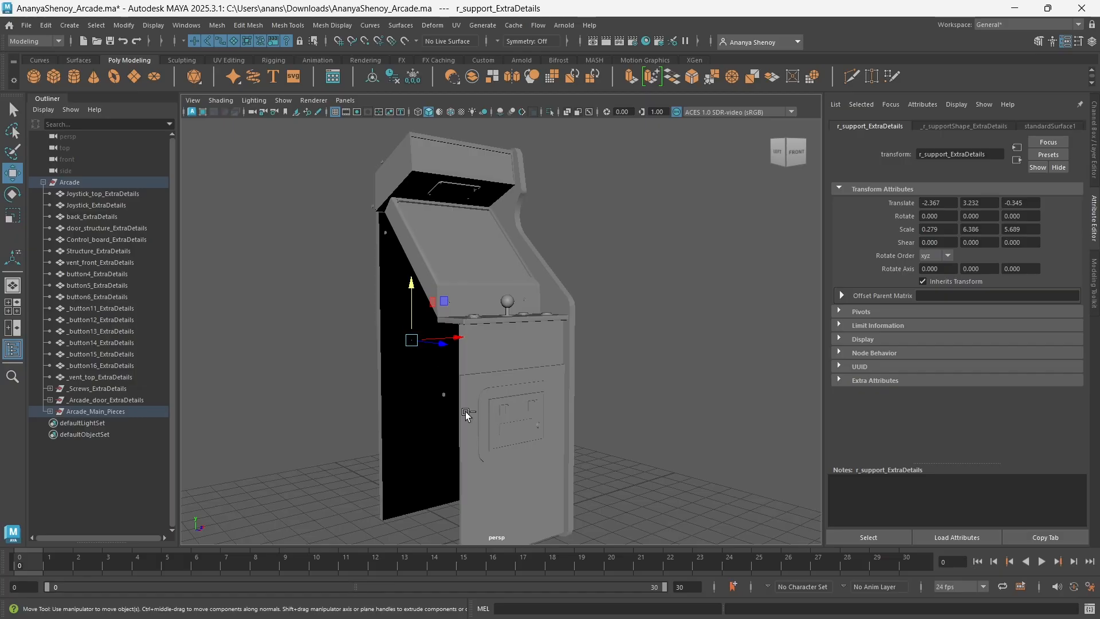
key(ctrl+z)
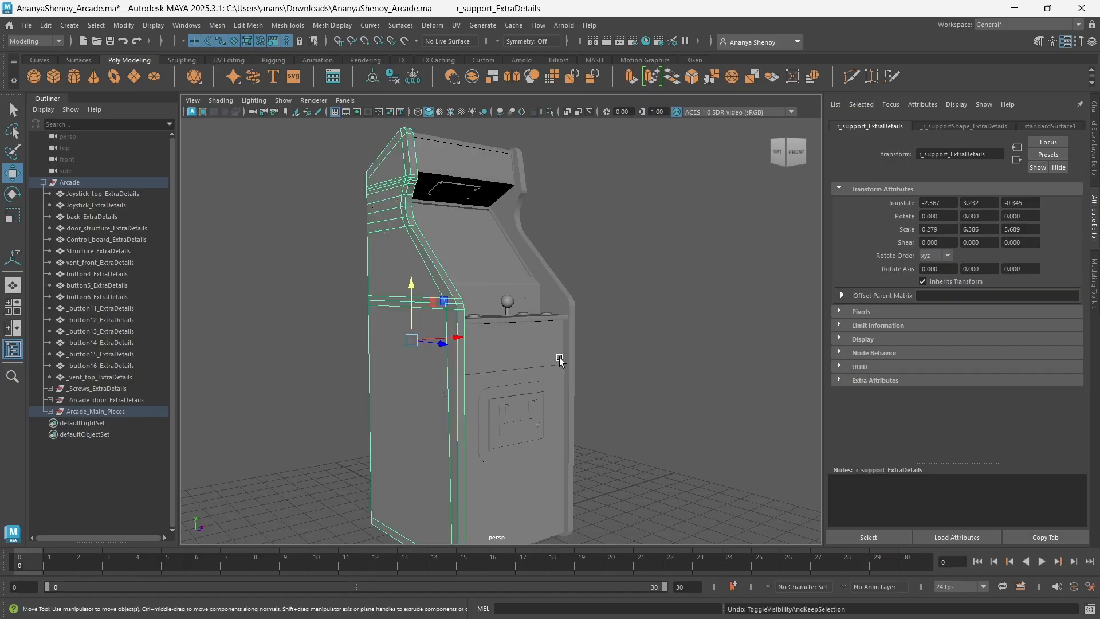
Move the front vent out of the upper board to about 9.058 in Y and 3.024 in Z, and inspect its slats up close
alt+drag(583, 386, 502, 380)
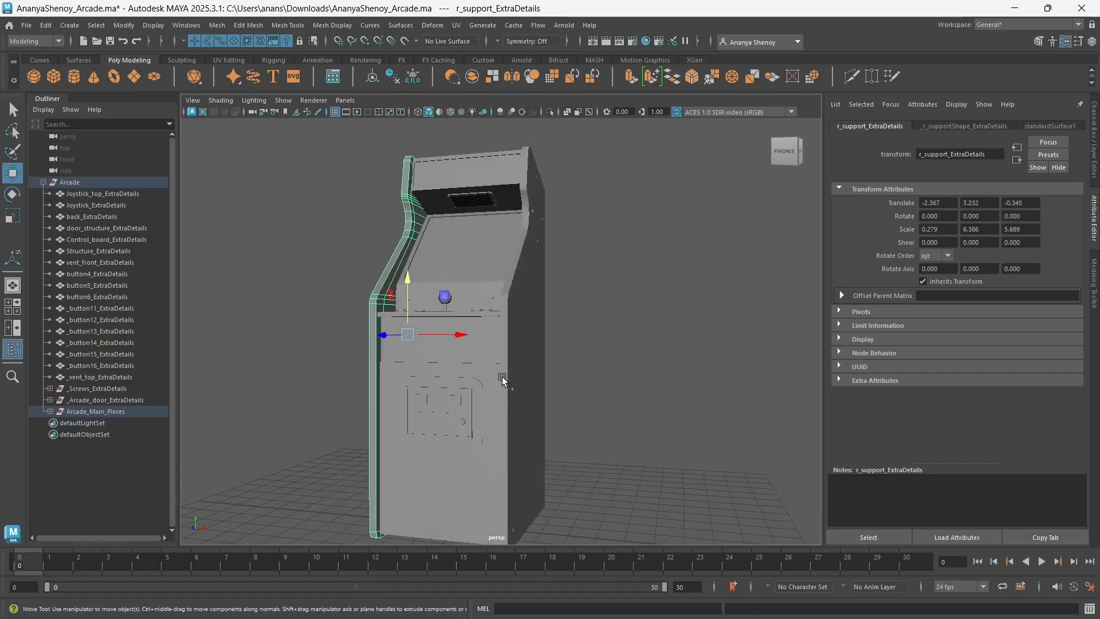
click(484, 199)
alt+drag(428, 271, 489, 292)
drag(452, 146, 451, 243)
alt+drag(495, 279, 643, 422)
alt+drag(593, 256, 493, 258)
click(488, 255)
scroll(488, 255, up, 3)
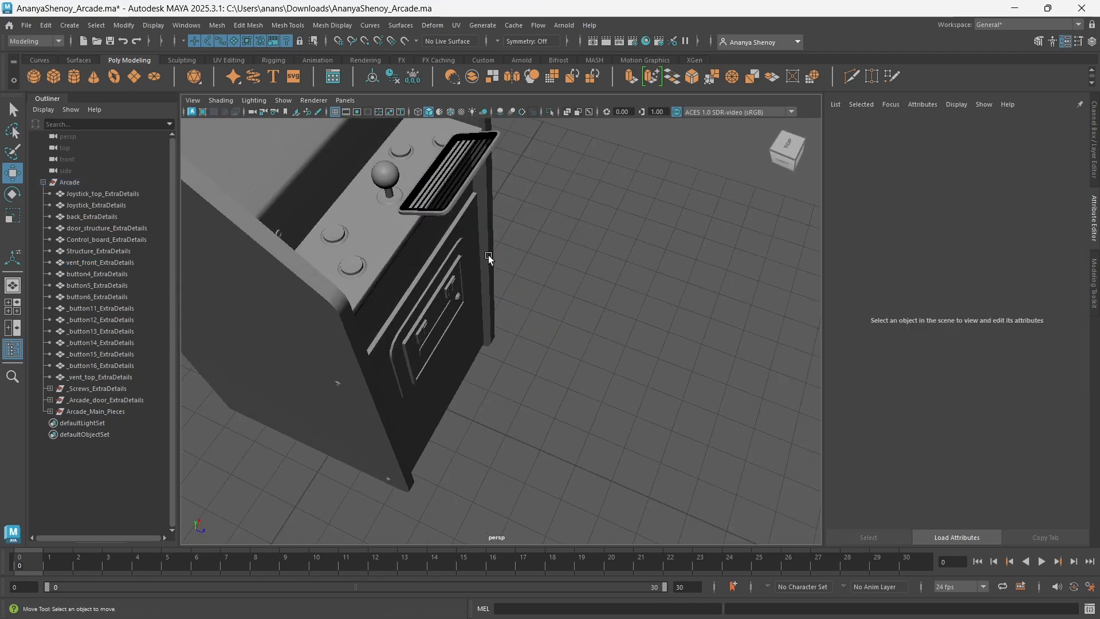
alt+drag(431, 188, 491, 301)
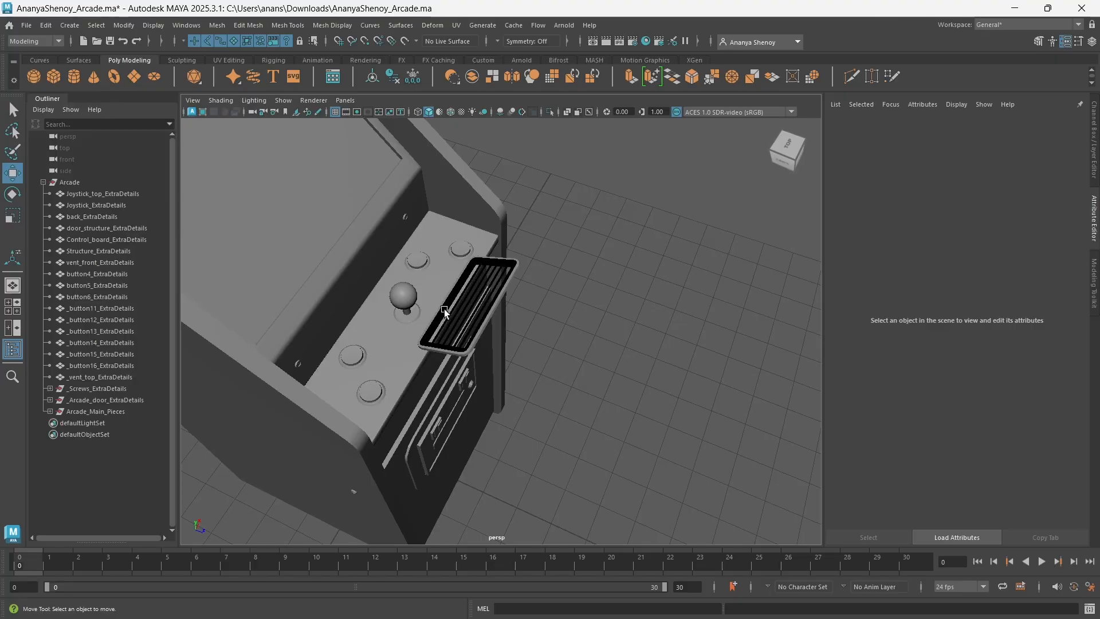
scroll(448, 383, up, 5)
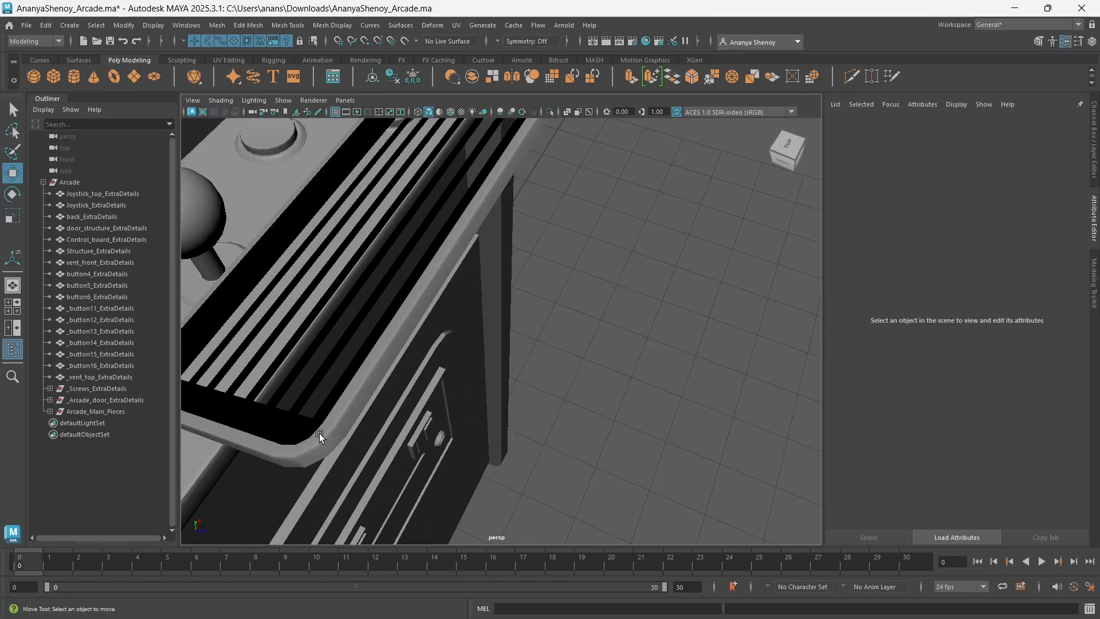
scroll(405, 441, up, 3)
click(303, 434)
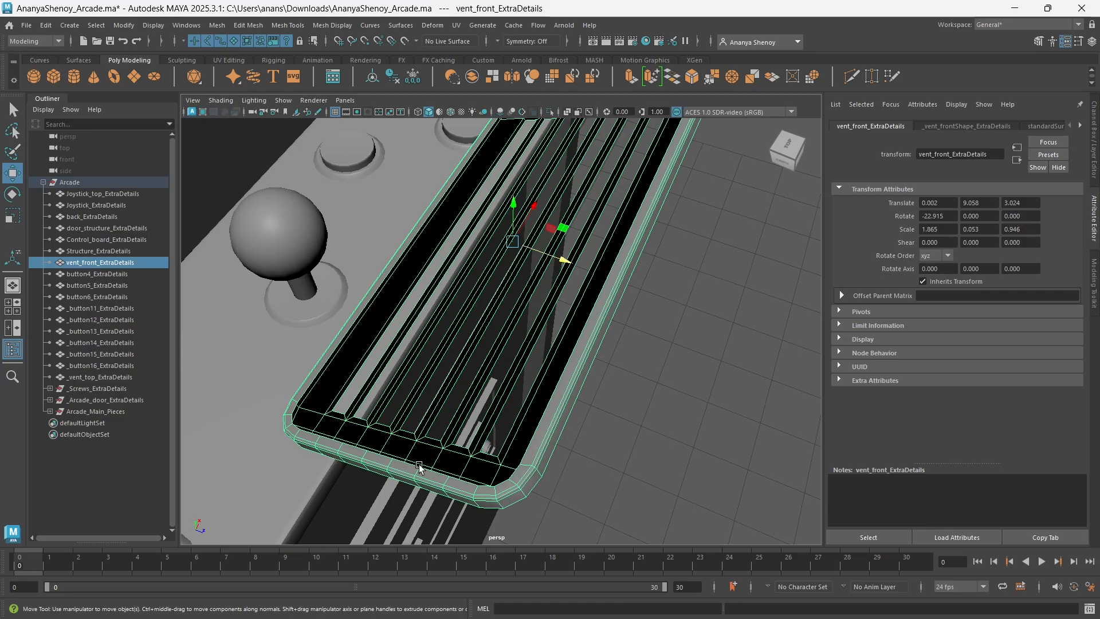
Undo the front vent's moves and view it in place under the upper board
scroll(417, 469, down, 5)
key(ctrl+z)
key(ctrl+z)
key(ctrl+z)
key(ctrl+z)
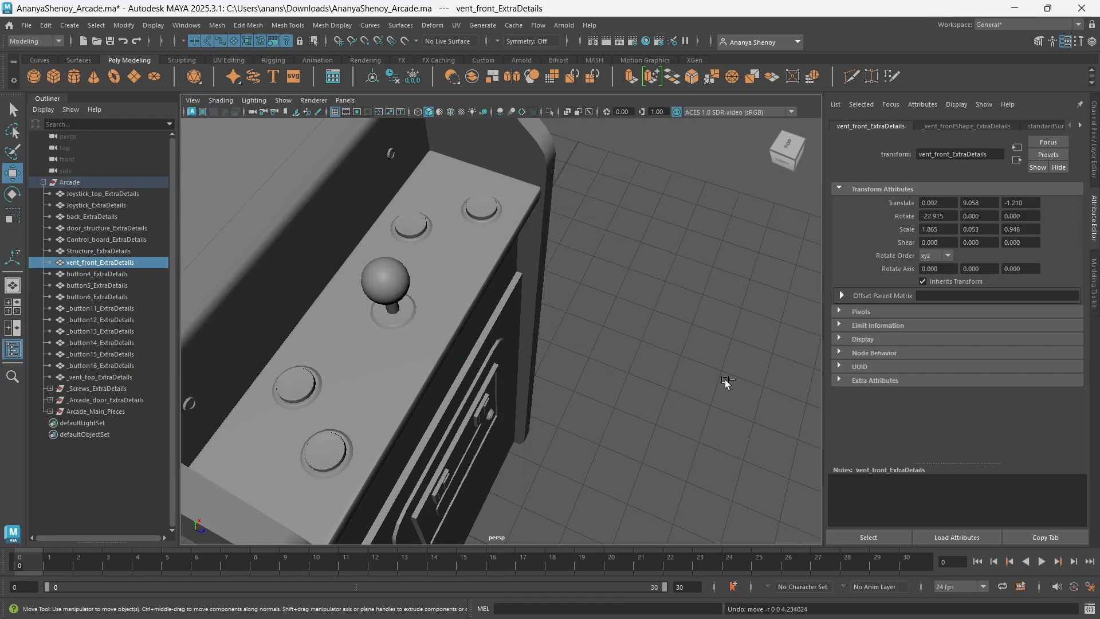
scroll(577, 314, up, 6)
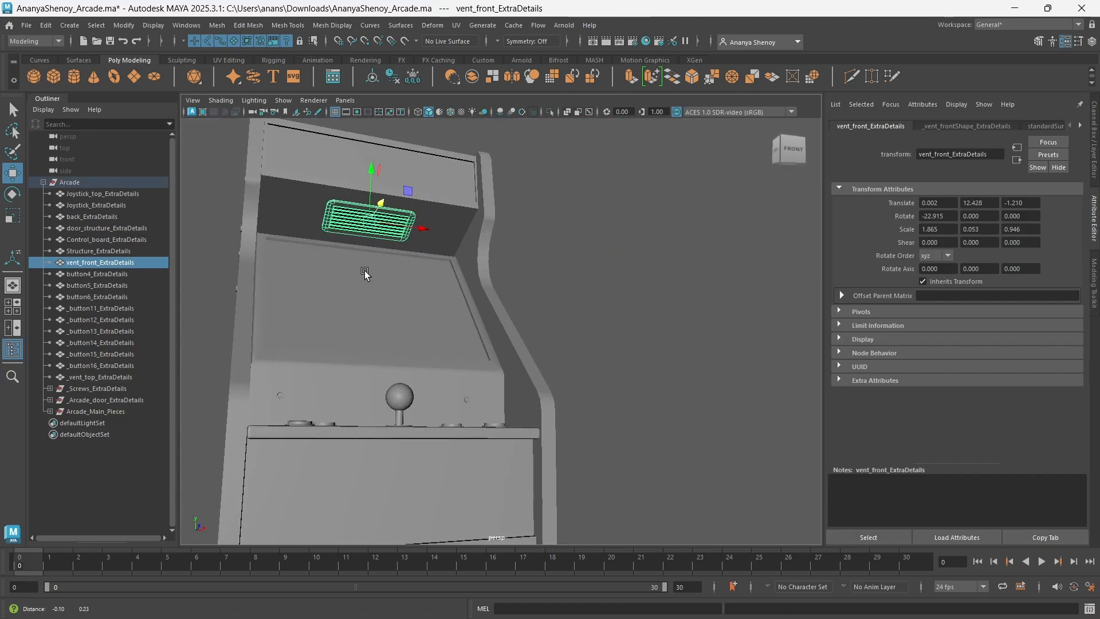
alt+drag(365, 274, 361, 261)
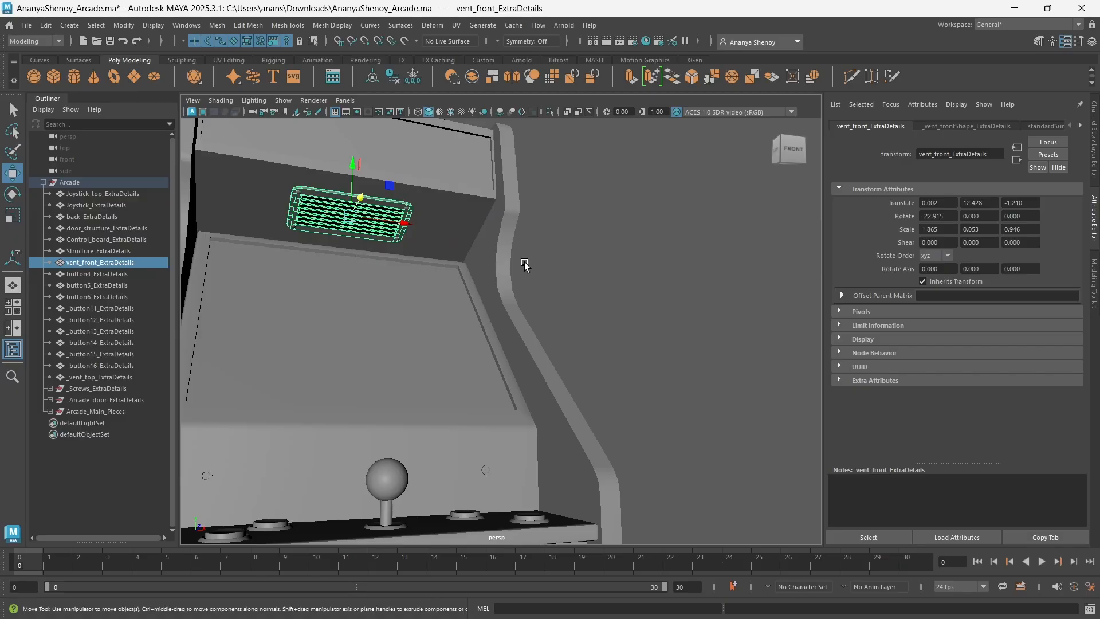
Raise the top vent to about 14.545 in Y and inspect the opening in the upper board beneath it
alt+drag(524, 266, 425, 322)
click(424, 273)
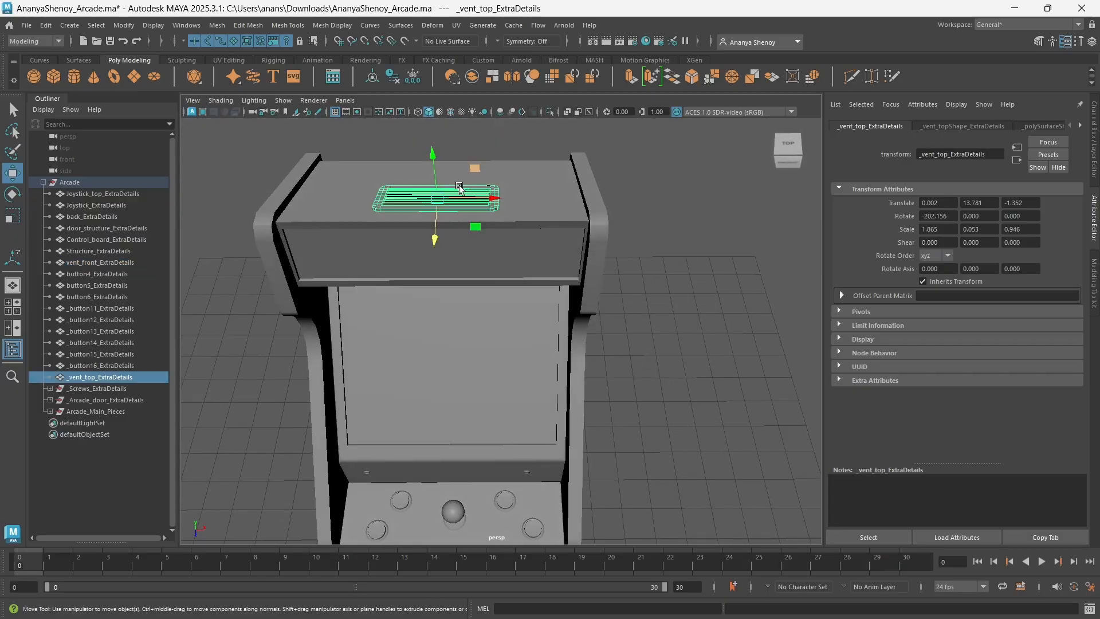
drag(428, 160, 429, 117)
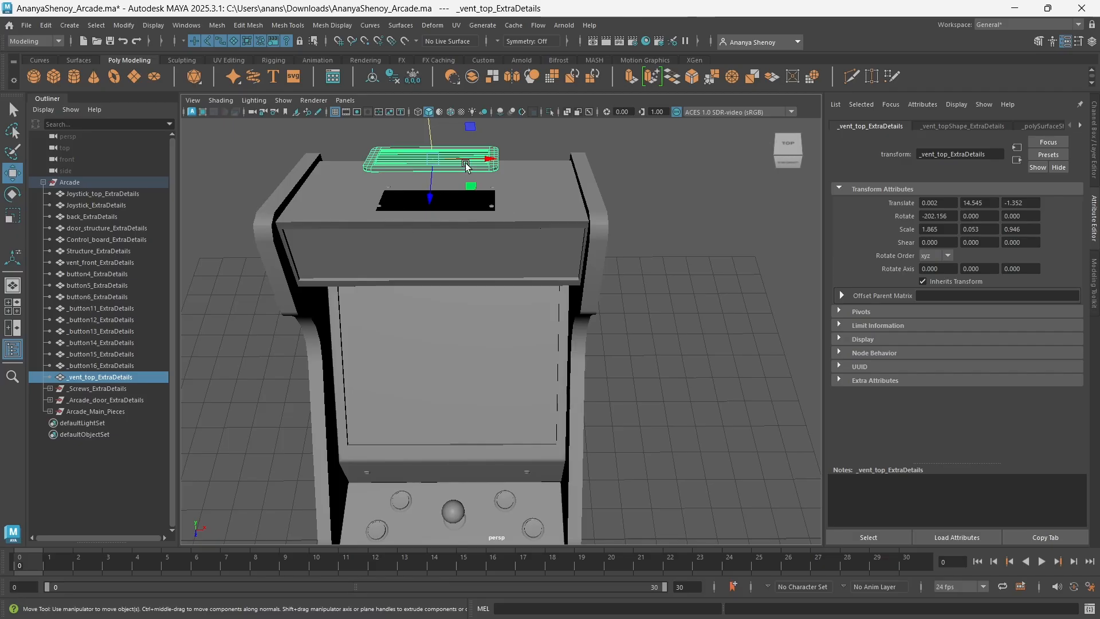
click(324, 187)
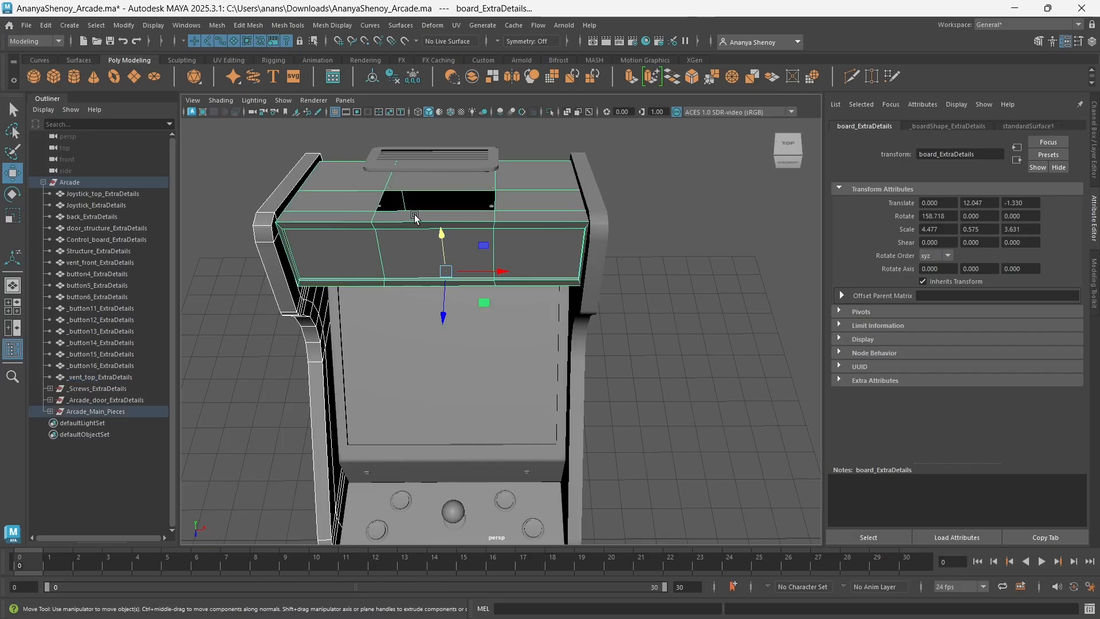
alt+drag(469, 223, 460, 285)
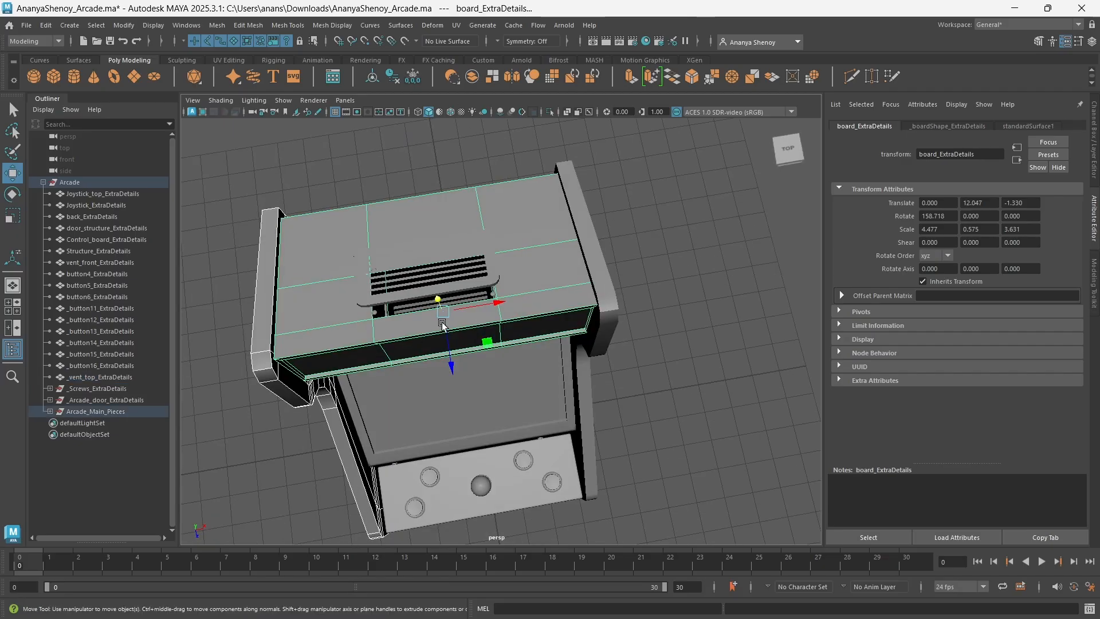
alt+drag(443, 322, 435, 284)
Undo the top vent's upward move
key(ctrl+z)
key(ctrl+z)
alt+drag(709, 360, 702, 322)
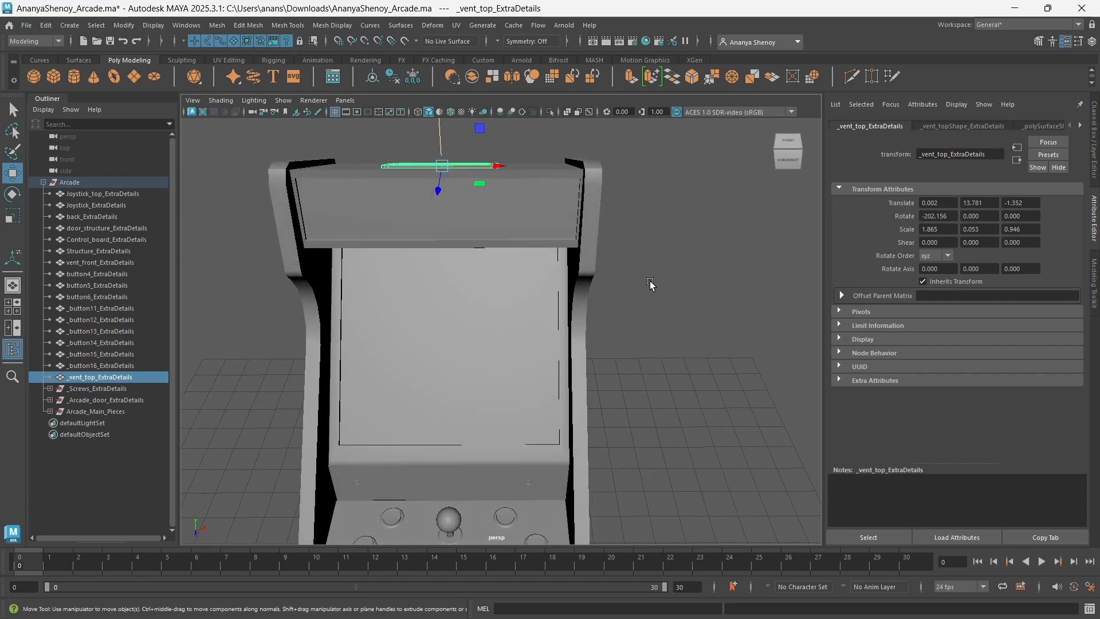
Pull one screw out of the side support to about -4.527 in X and frame it to inspect its geometry
alt+drag(650, 284, 385, 240)
click(363, 184)
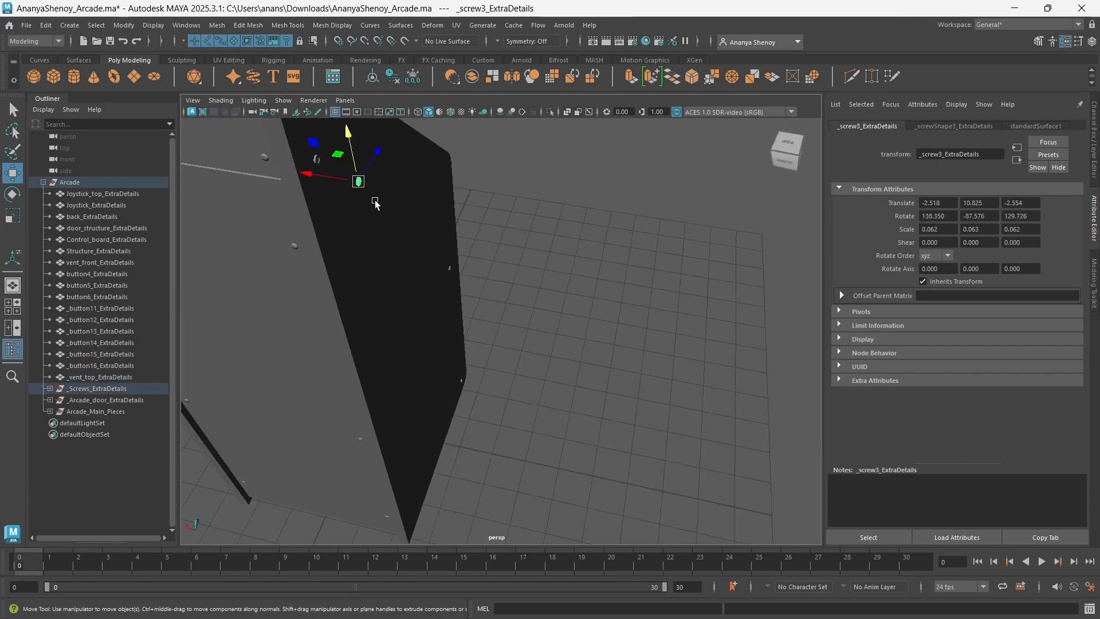
alt+drag(376, 199, 577, 248)
key(f)
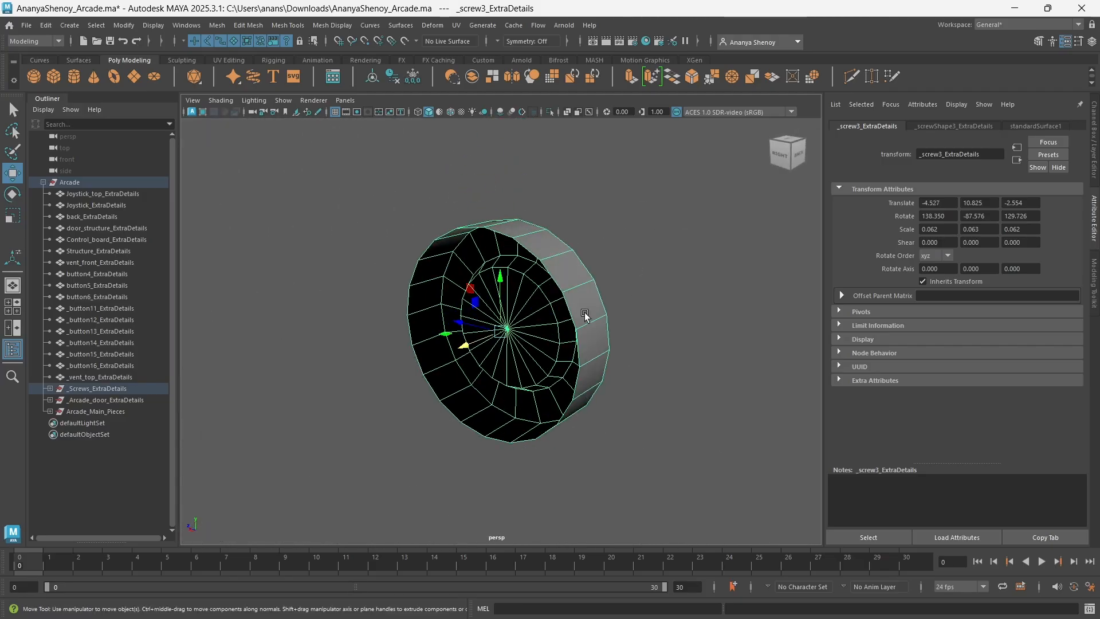
alt+drag(590, 317, 441, 275)
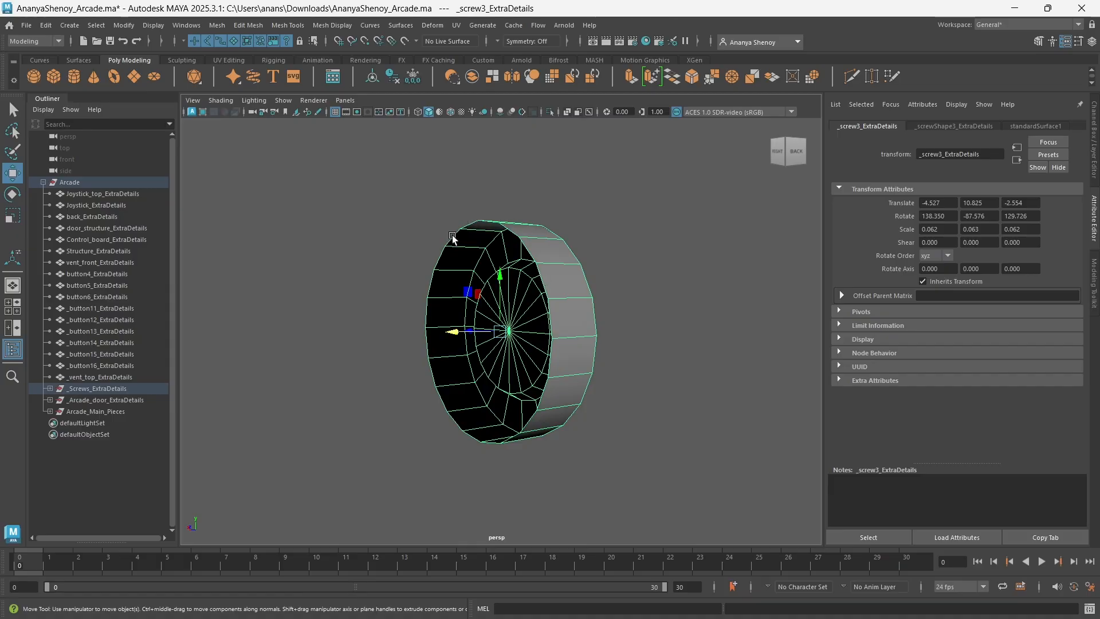
Undo the screw's displacement and its selection, and bring the whole cabinet back into view
key(ctrl+z)
key(ctrl+z)
key(ctrl+z)
key(ctrl+z)
key(ctrl+z)
key(ctrl+z)
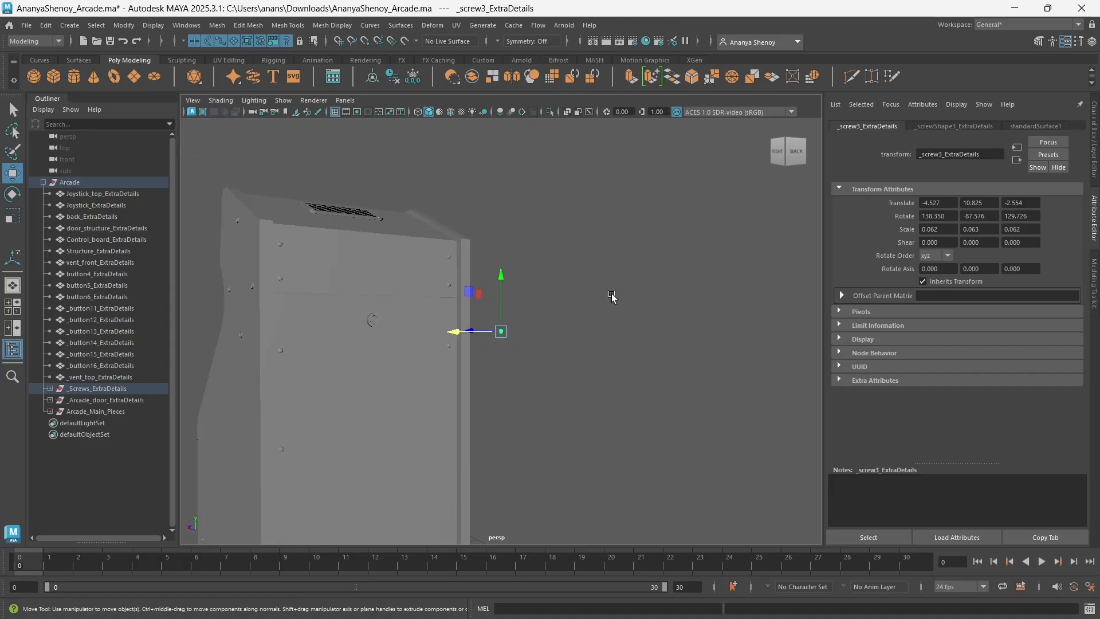
key(ctrl+z)
key(ctrl+z)
key(ctrl+z)
key(ctrl+z)
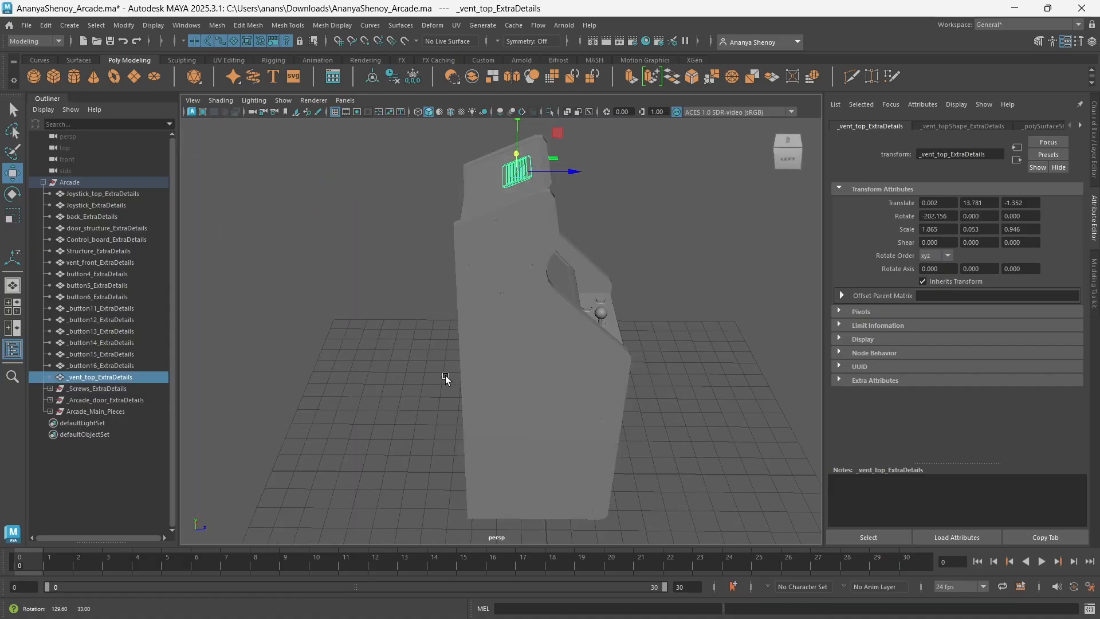
key(ctrl+z)
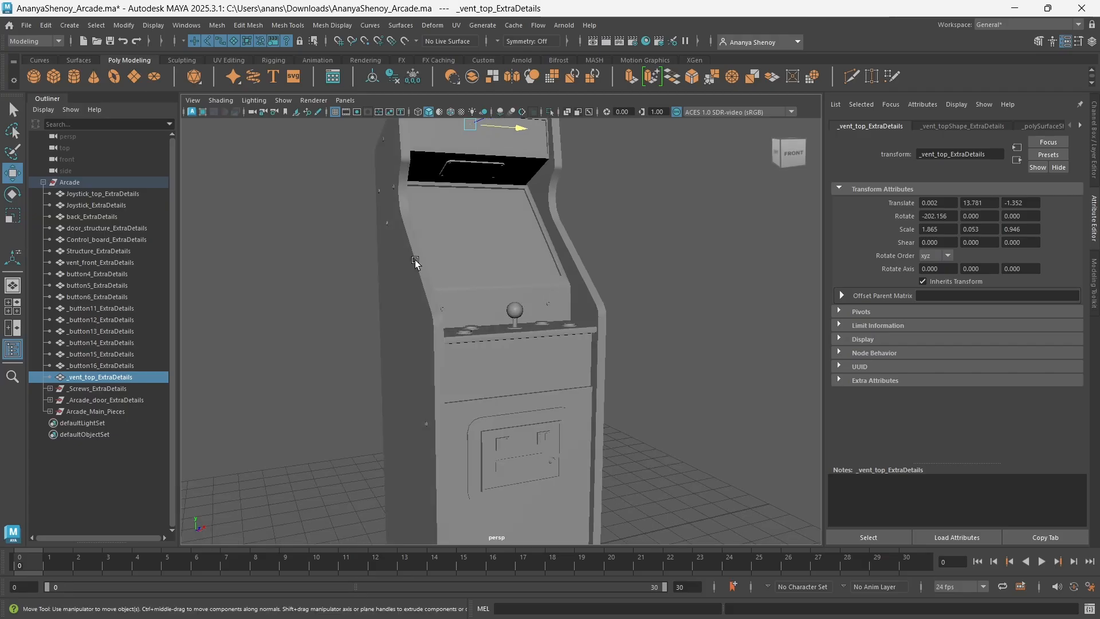
key(ctrl+z)
key(ctrl+z)
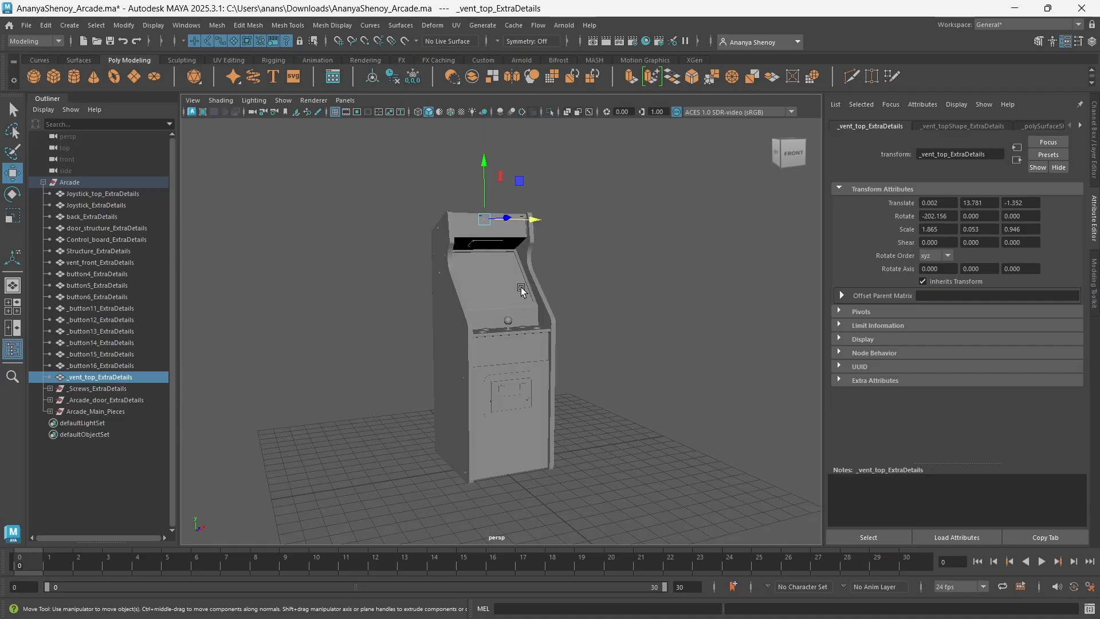
Switch to the UV Editing workspace and select all the cabinet's parts to display their UV layout
click(1022, 25)
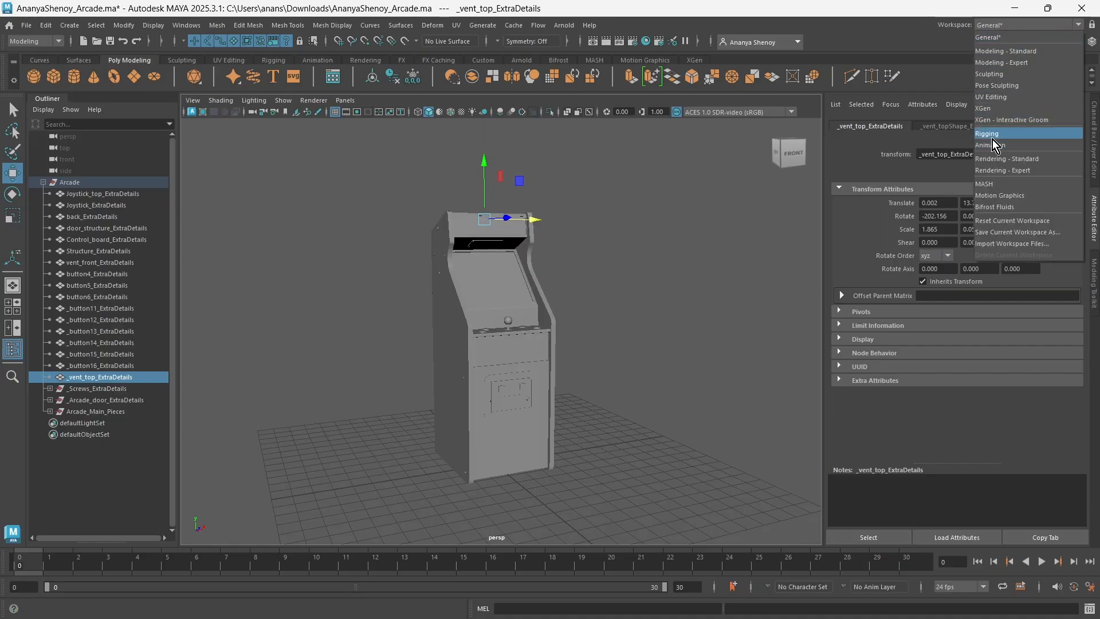
click(1002, 97)
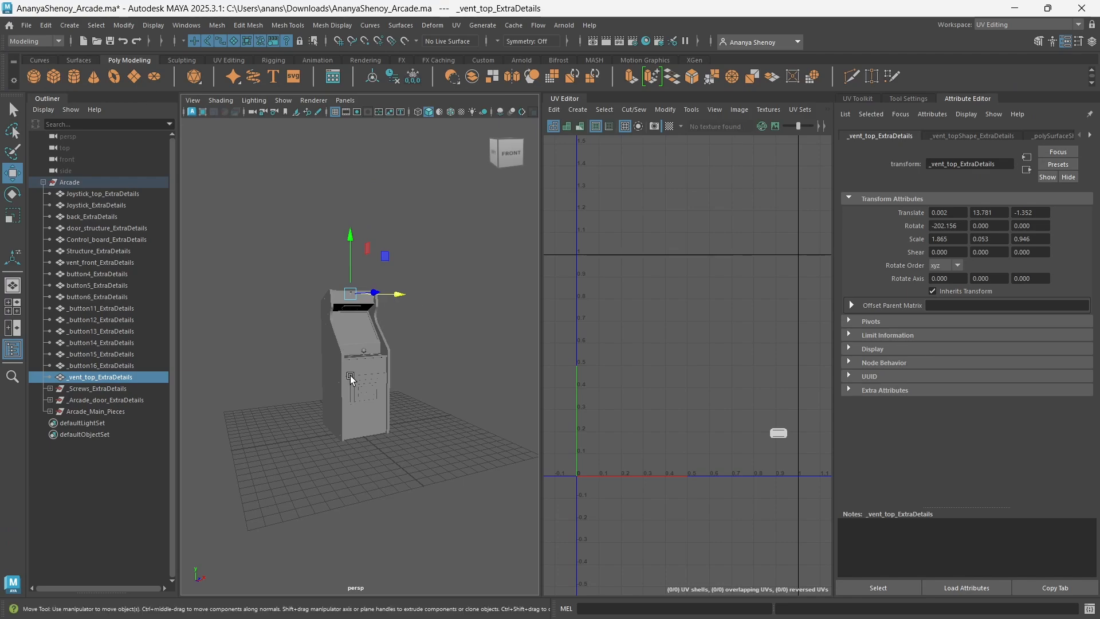
drag(247, 209, 441, 557)
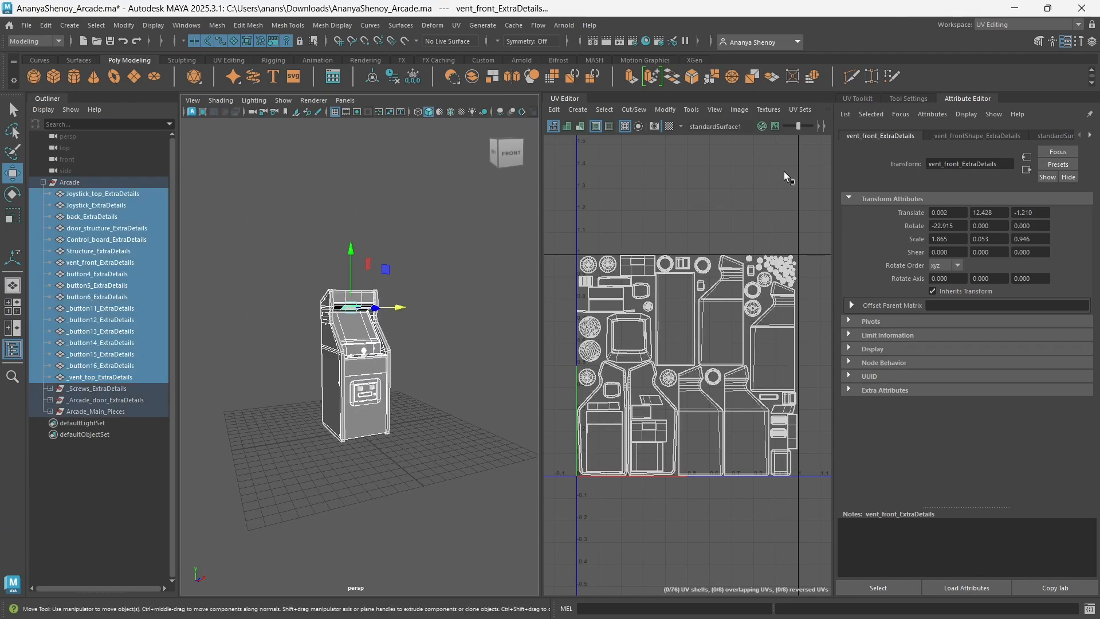
Display the checker map on the cabinet and examine its squares around the joystick, control board and screen for distortion
click(670, 126)
scroll(322, 329, up, 6)
mouse_move(378, 444)
alt+mouse_down()
mouse_move(467, 454)
mouse_move(392, 439)
alt+mouse_up()
scroll(487, 421, up, 9)
alt+drag(488, 420, 388, 314)
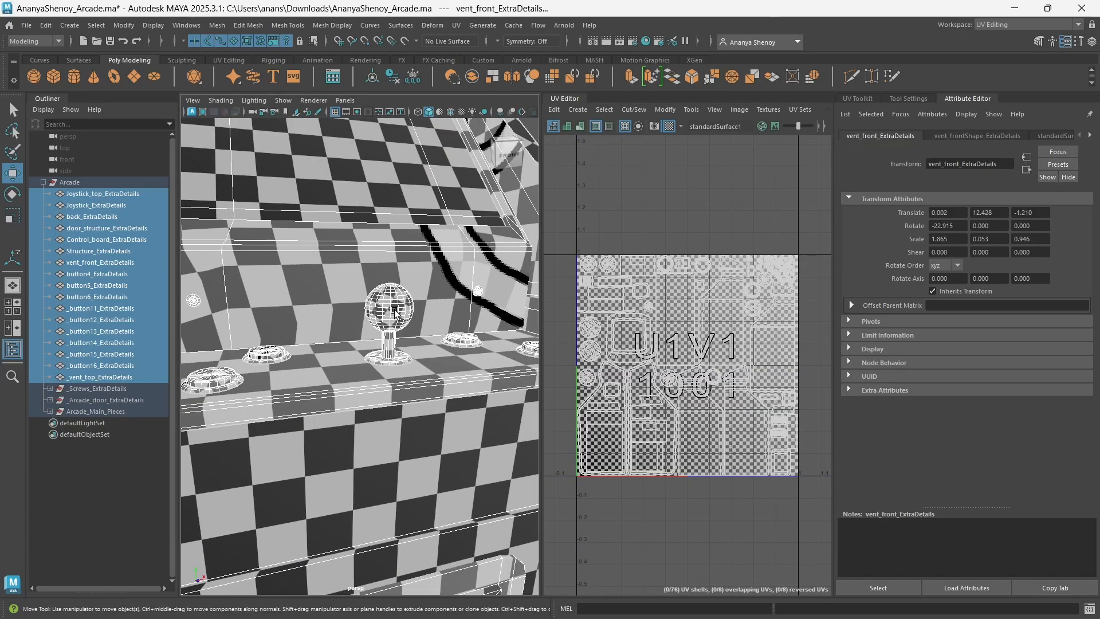
scroll(395, 313, down, 10)
scroll(335, 441, down, 3)
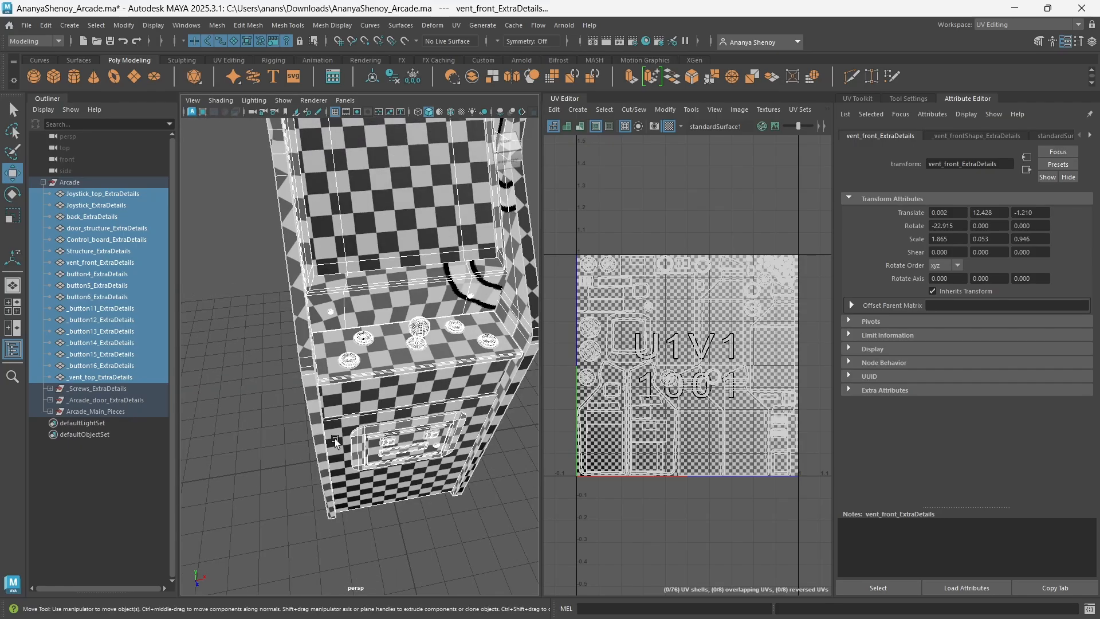
Examine the checker pattern across the cabinet's side, back and front faces for even, unstretched squares
alt+drag(335, 441, 311, 365)
alt+middle_drag(311, 366, 310, 439)
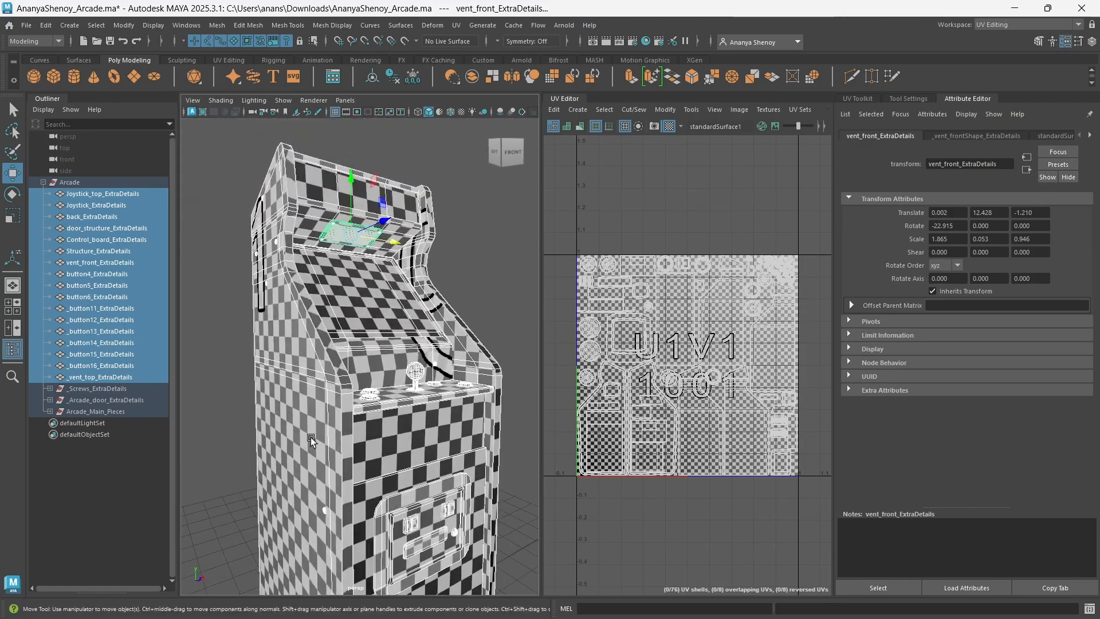
alt+drag(310, 438, 456, 372)
scroll(317, 310, down, 8)
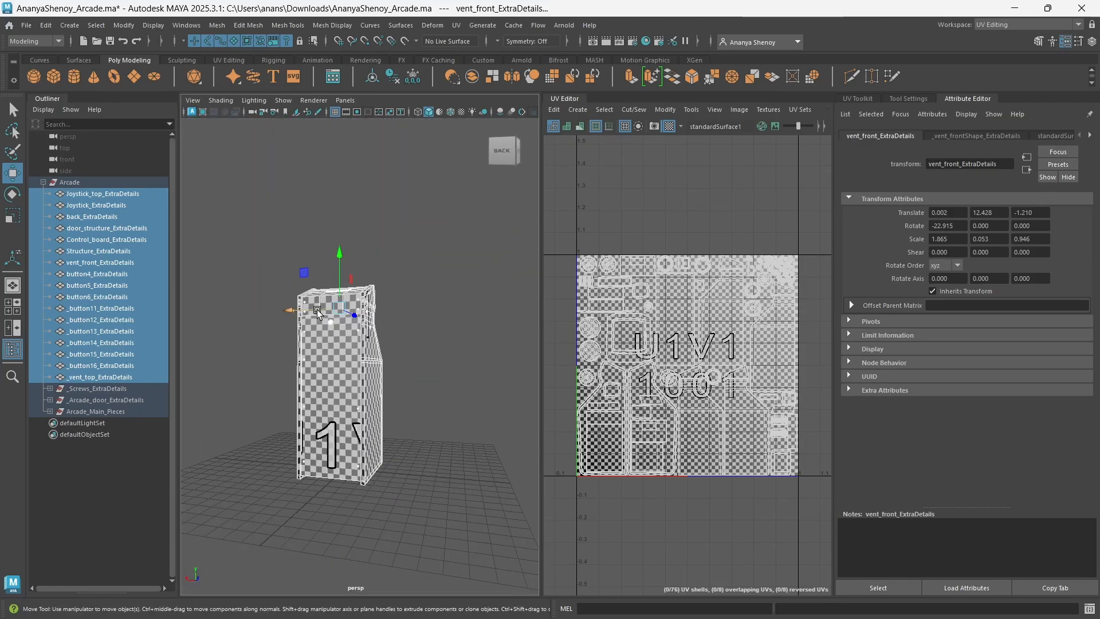
alt+drag(317, 310, 171, 330)
alt+drag(472, 413, 341, 421)
scroll(407, 457, up, 2)
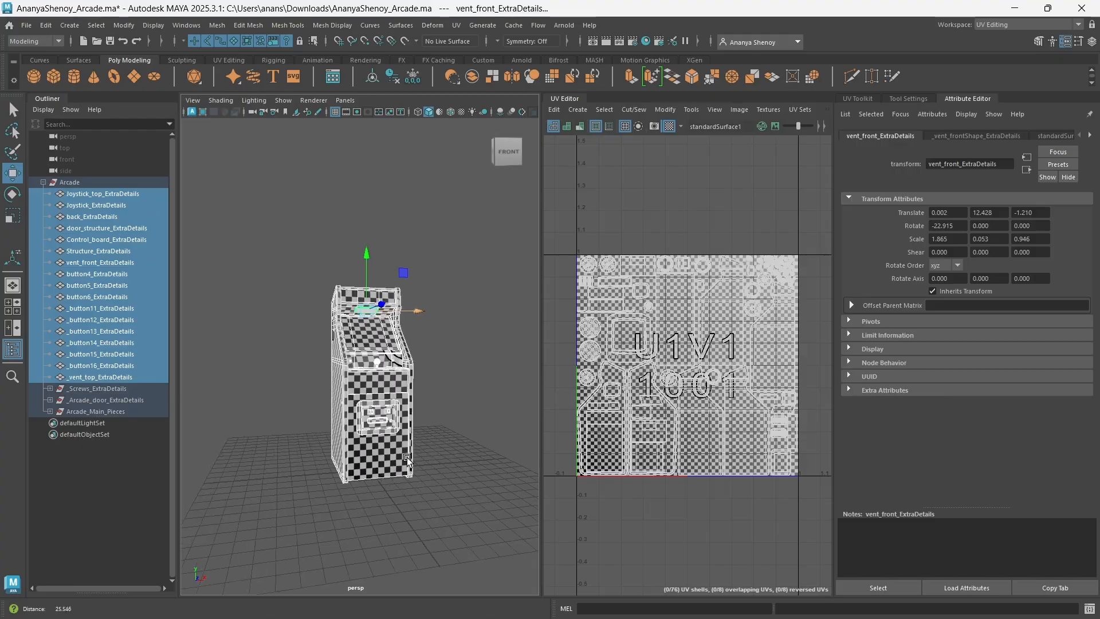
scroll(407, 457, up, 5)
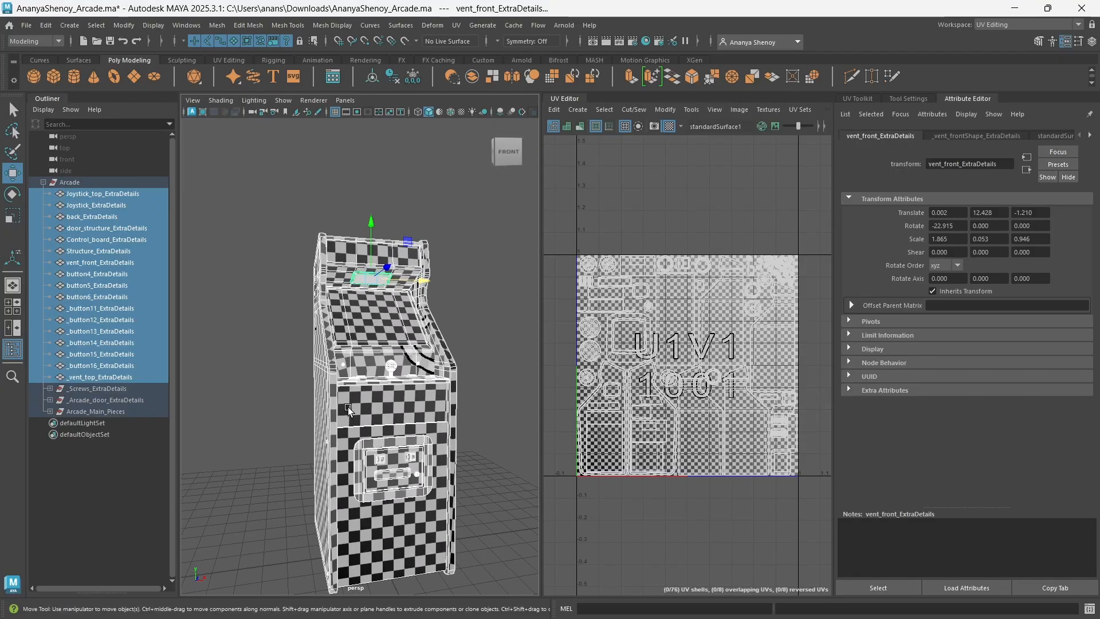
alt+drag(358, 421, 377, 460)
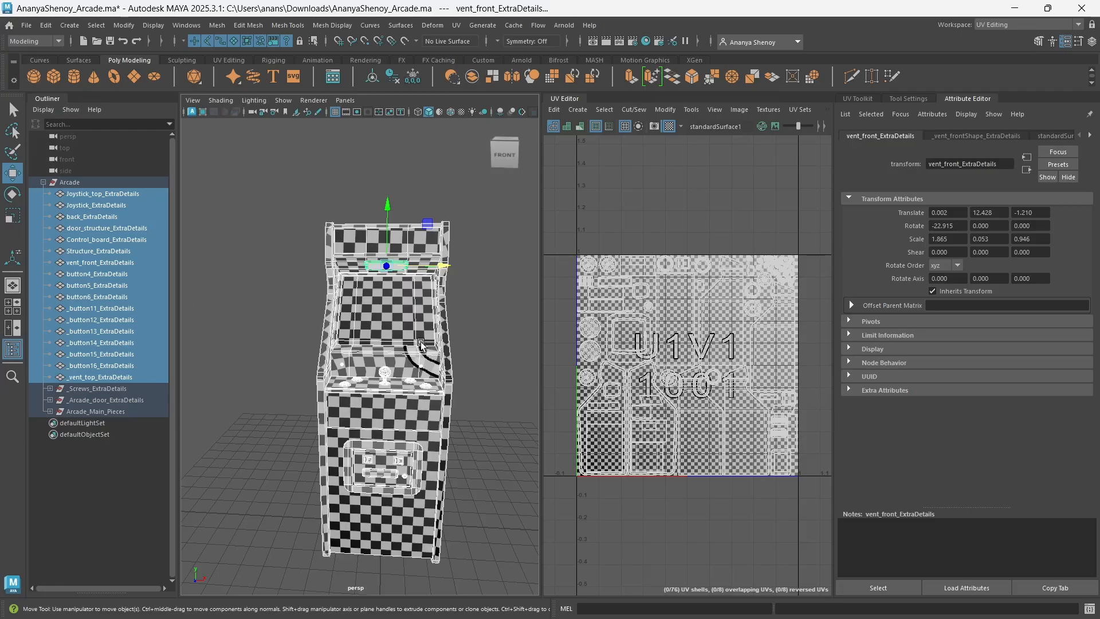
Return to the General workspace, collapse the Arcade group, frame the whole cabinet, and clear the selection
click(983, 27)
click(997, 45)
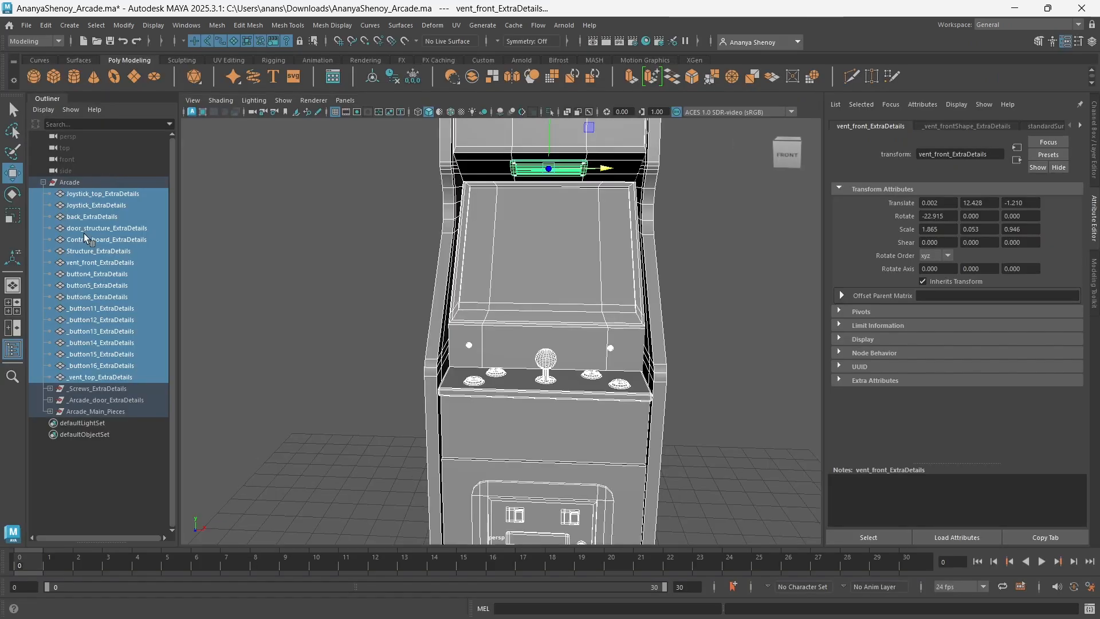
click(44, 183)
click(69, 182)
key(f)
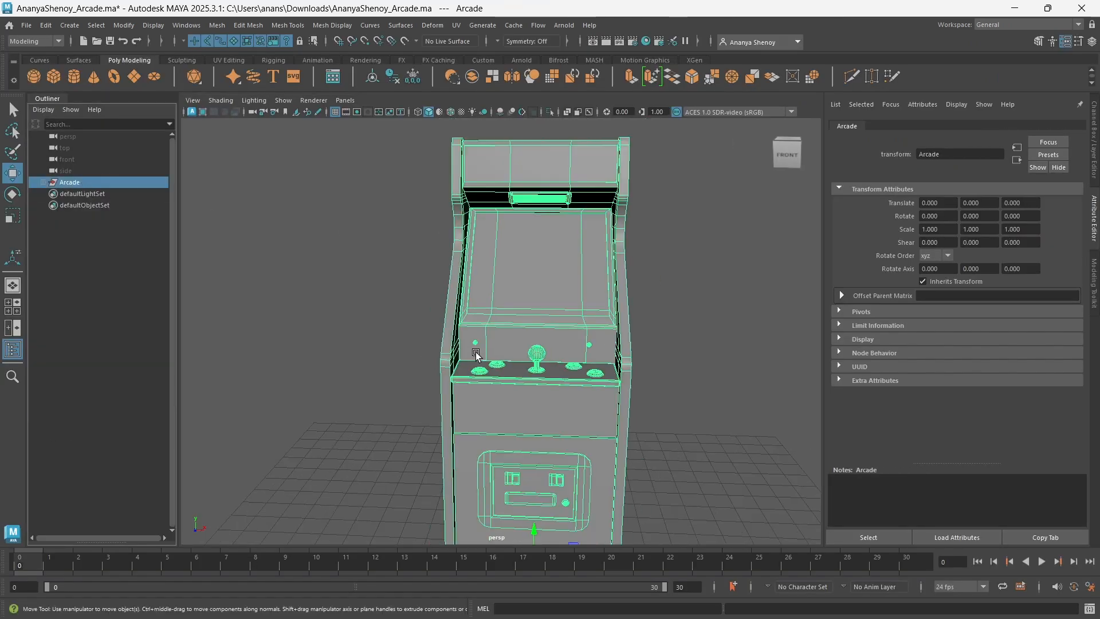
alt+drag(478, 367, 508, 360)
click(351, 295)
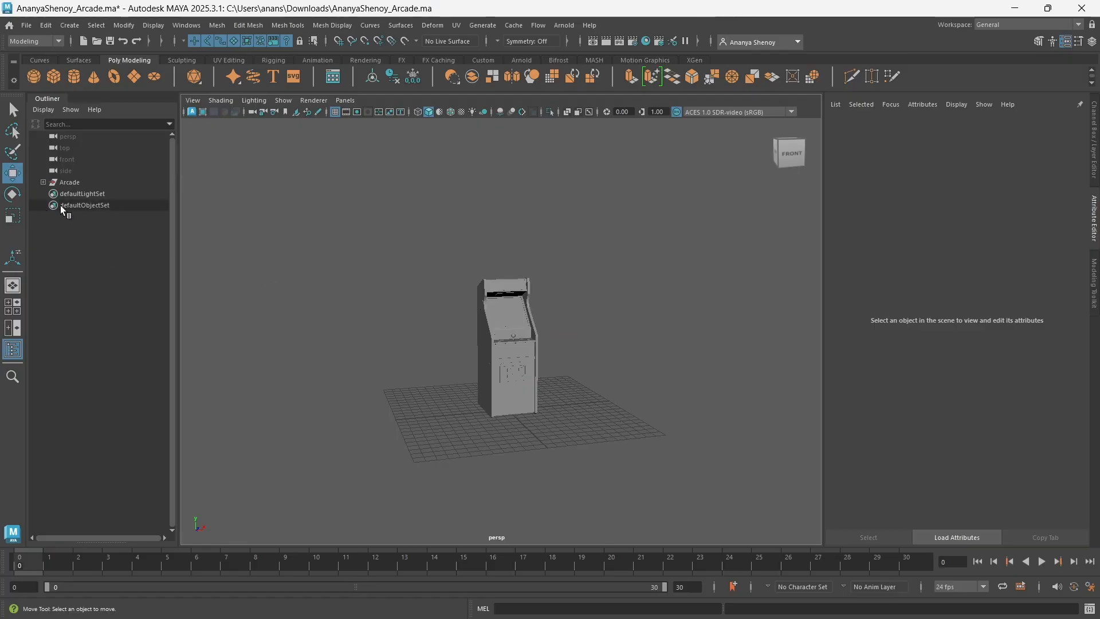
click(44, 25)
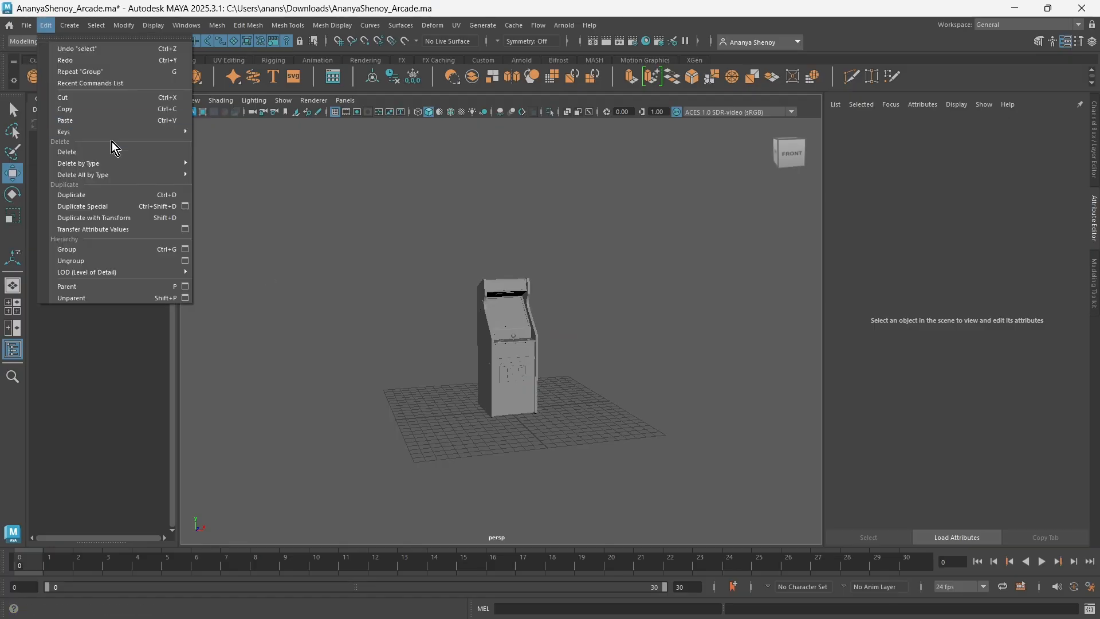
mouse_move(133, 172)
click(240, 178)
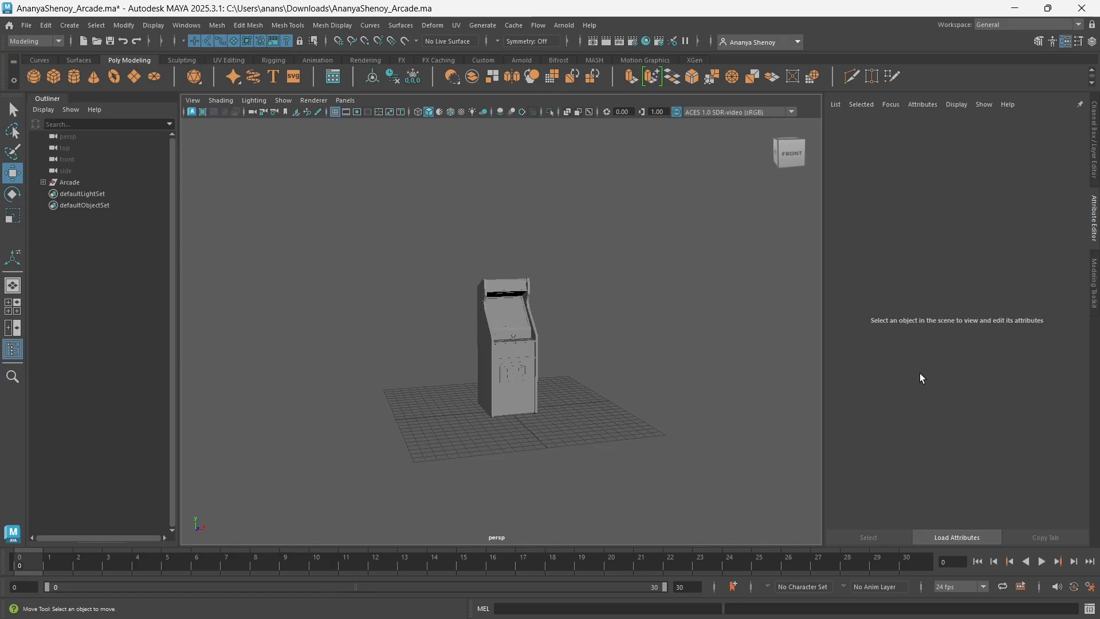
drag(443, 237, 568, 467)
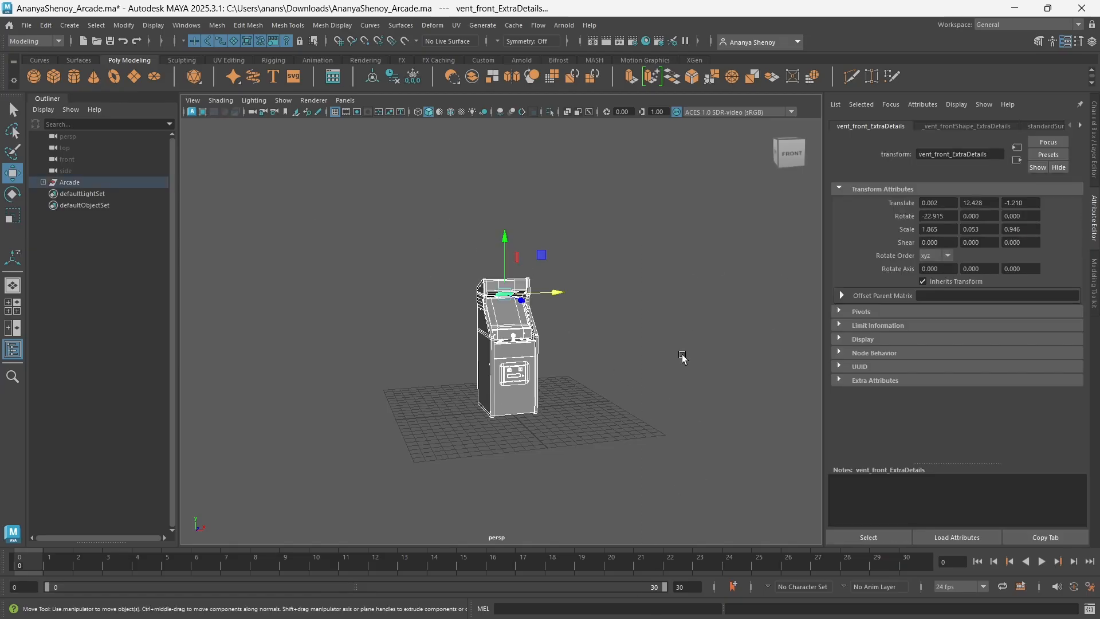
click(652, 340)
Show the Arcade group alone in the full front view, frame it, and clear the selection
click(69, 182)
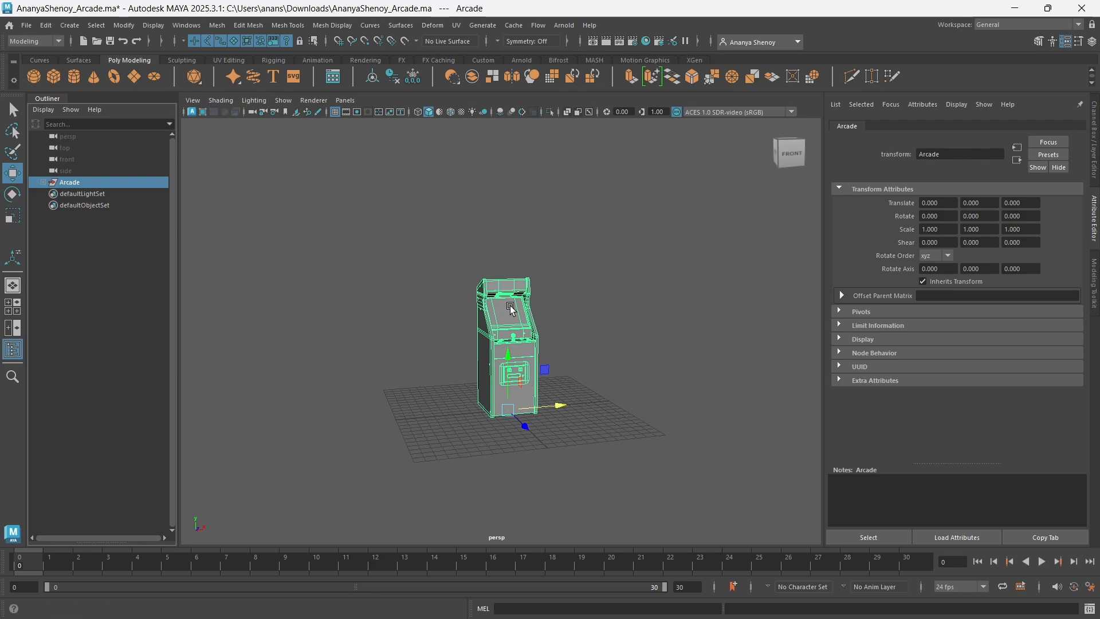
key(space)
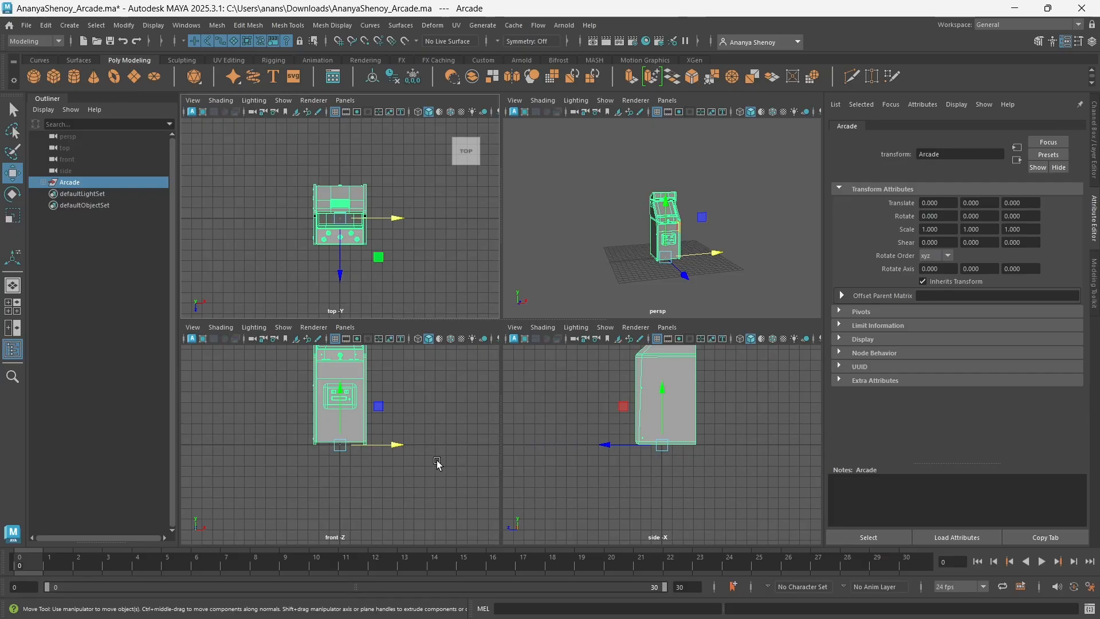
key(space)
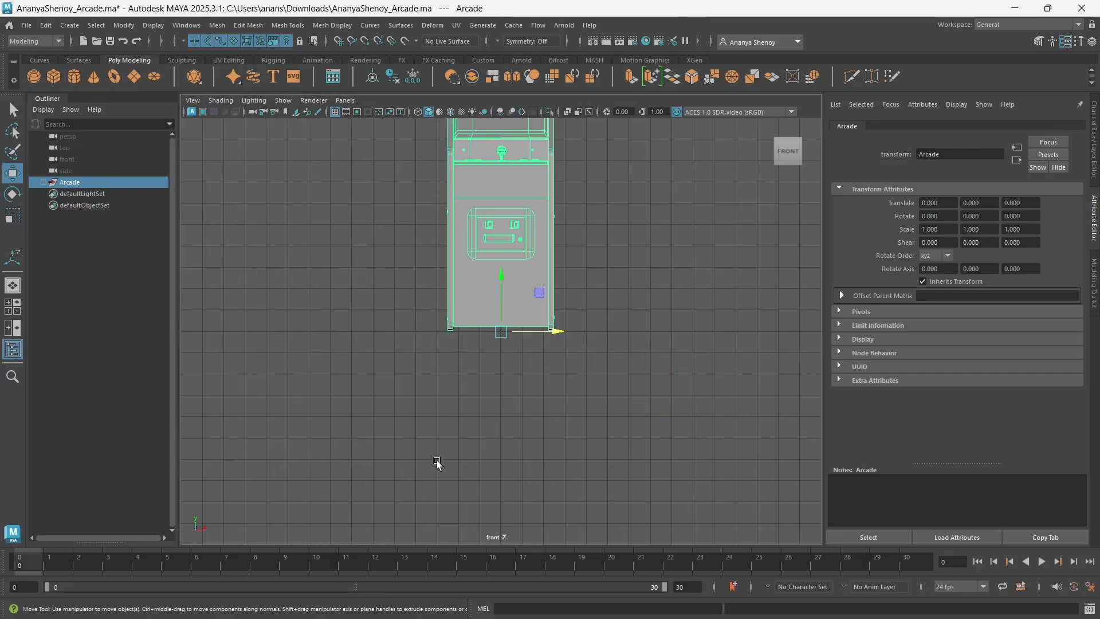
key(f)
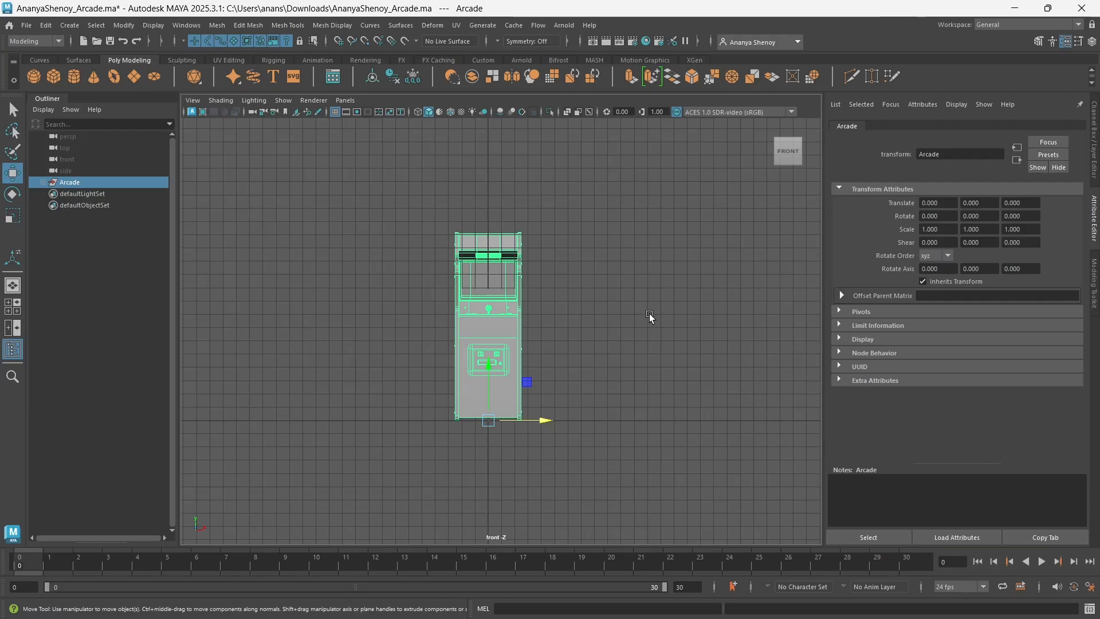
alt+middle_drag(651, 319, 694, 312)
click(694, 312)
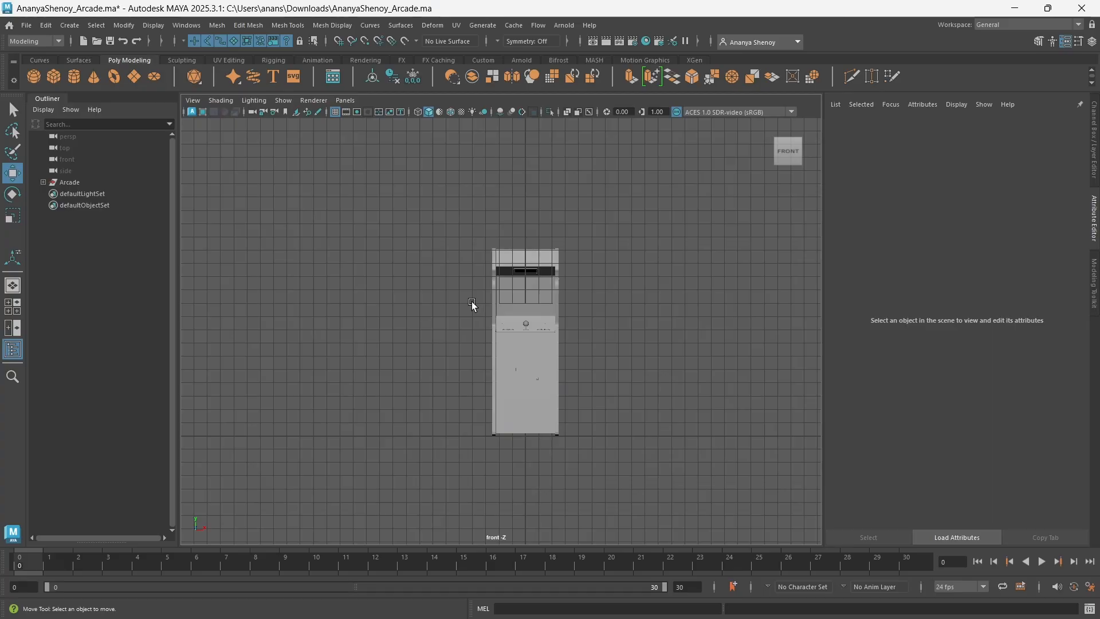
Measure the cabinet's height beside it in the front view with the Distance Tool, from its base to its top
click(72, 25)
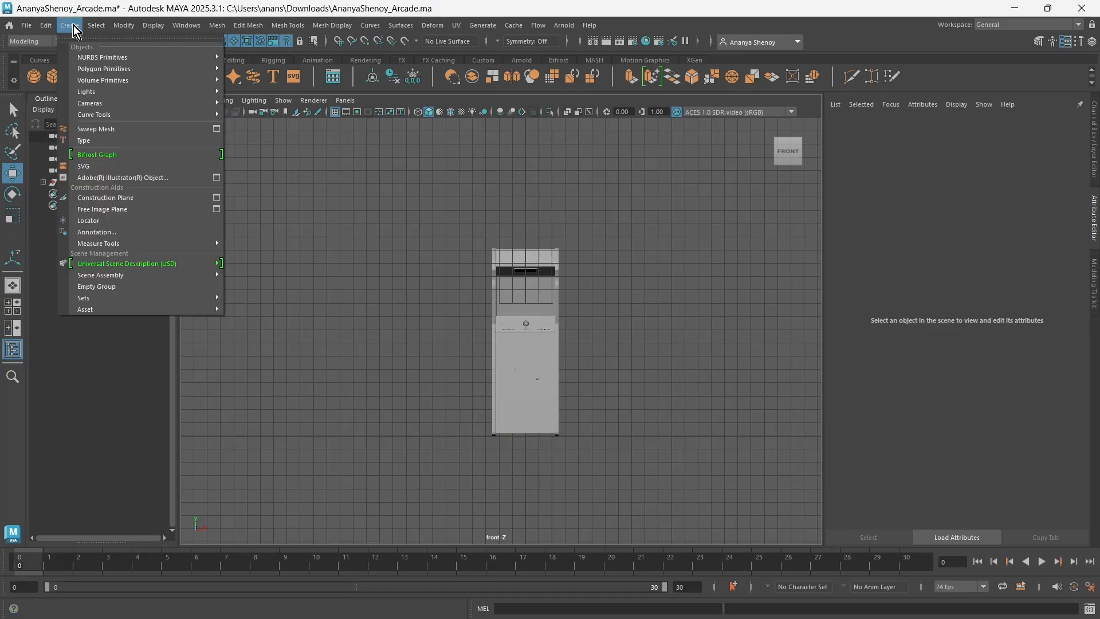
mouse_move(165, 246)
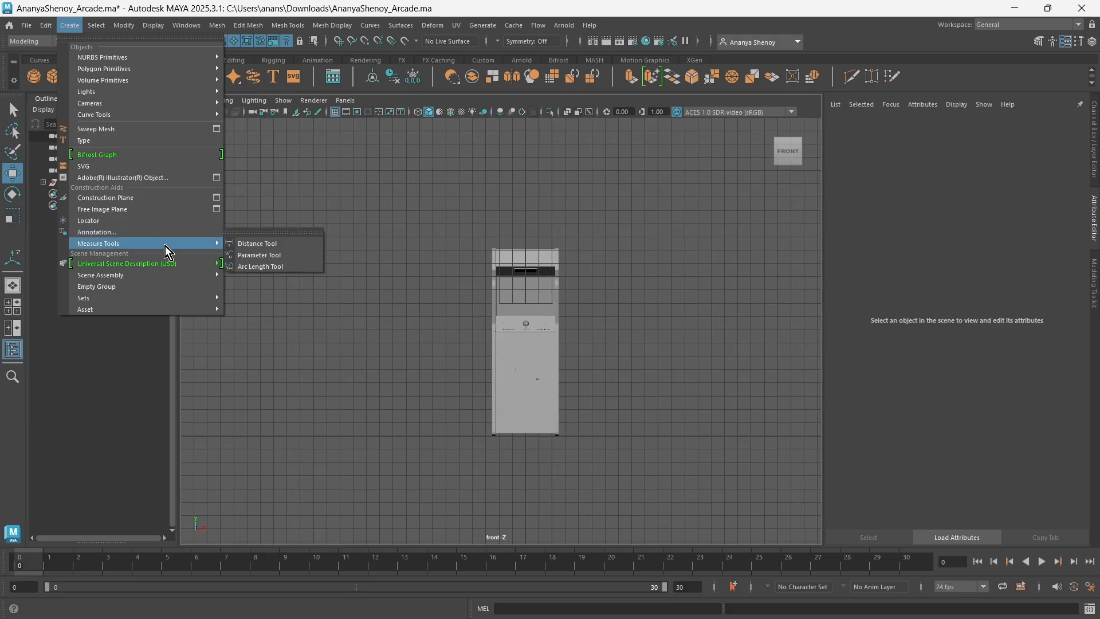
click(263, 243)
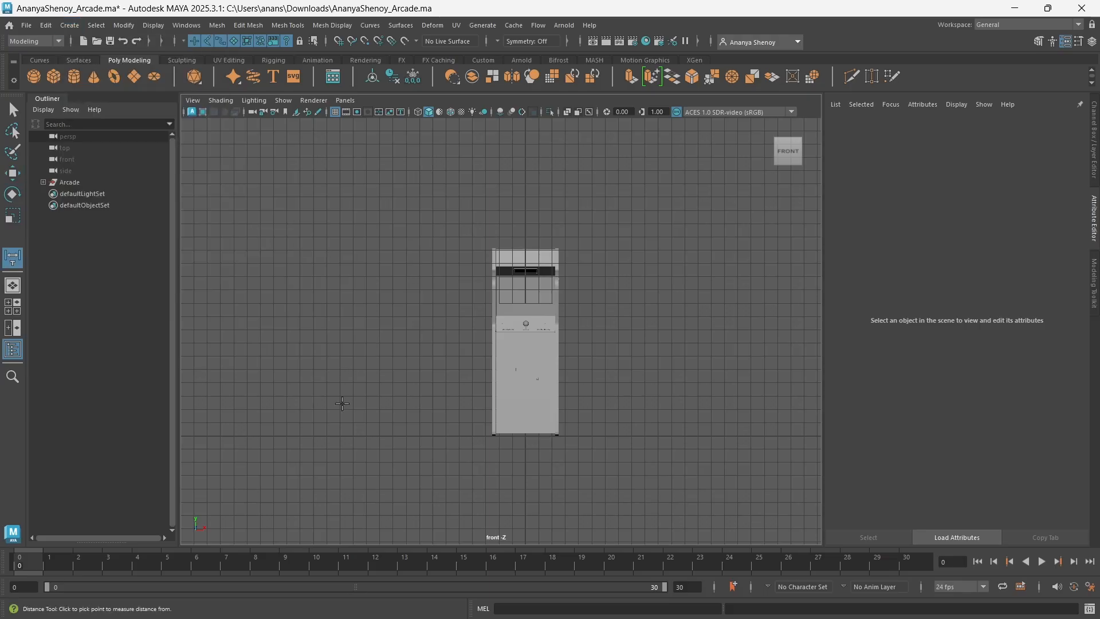
scroll(465, 499, up, 2)
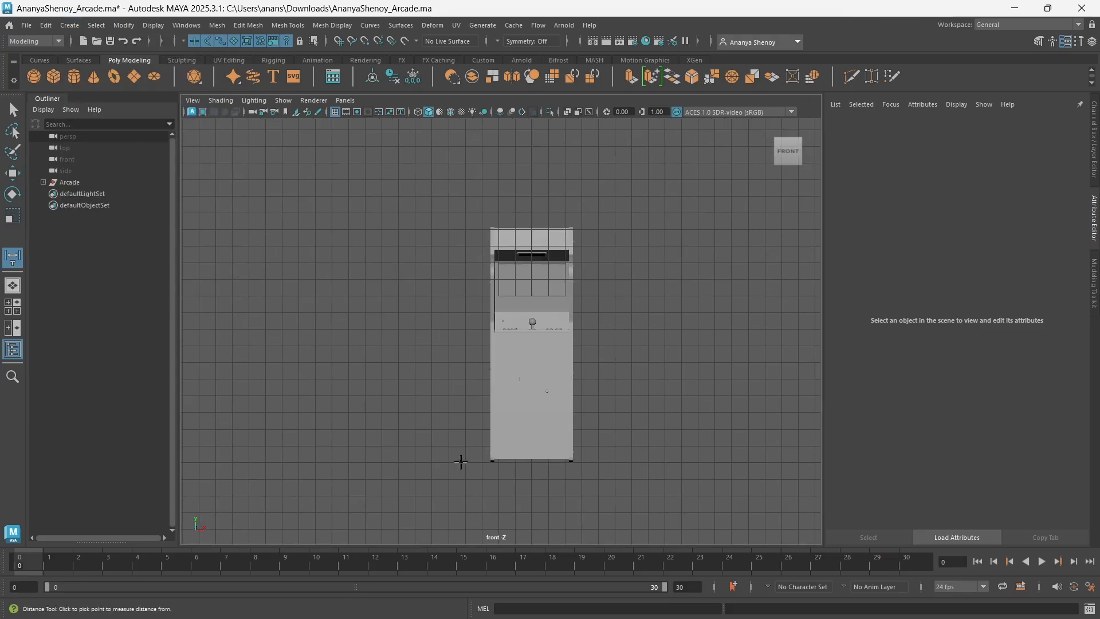
click(397, 462)
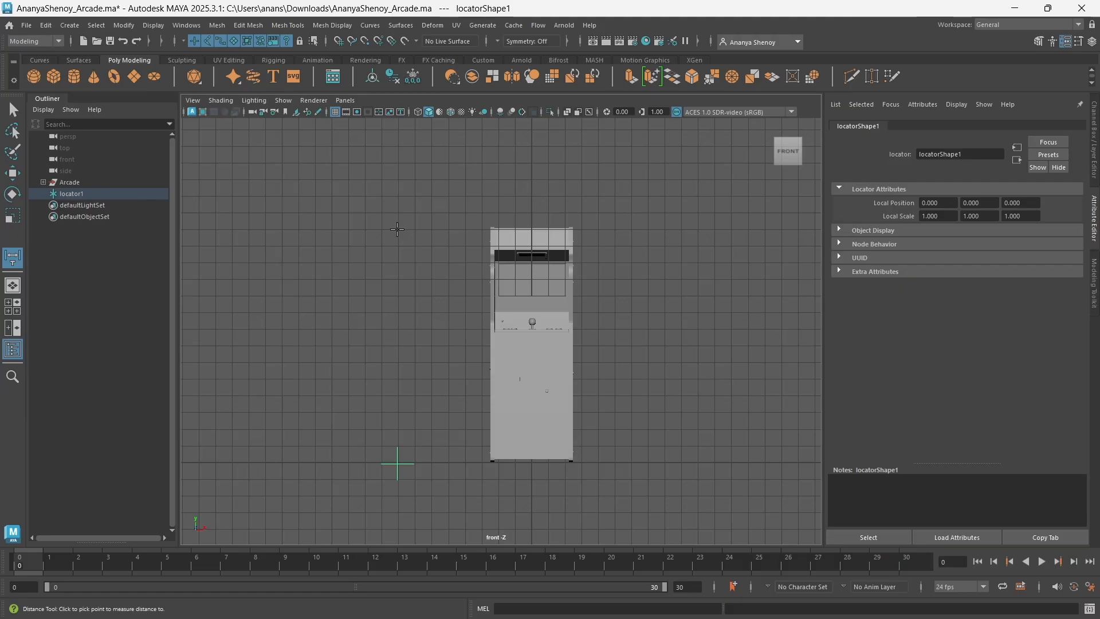
click(397, 229)
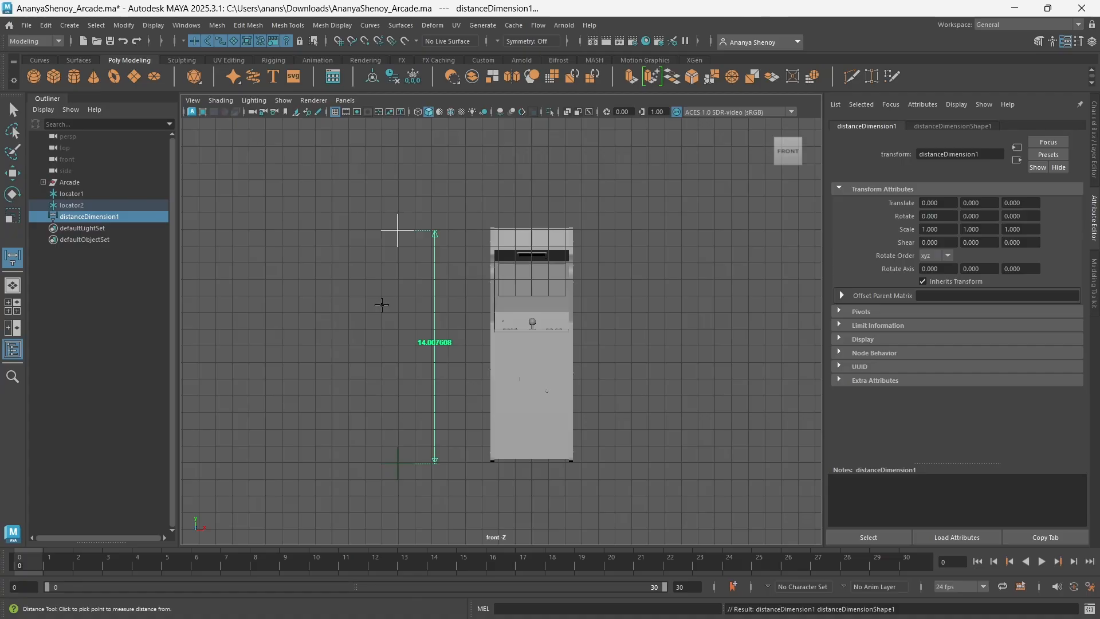
key(w)
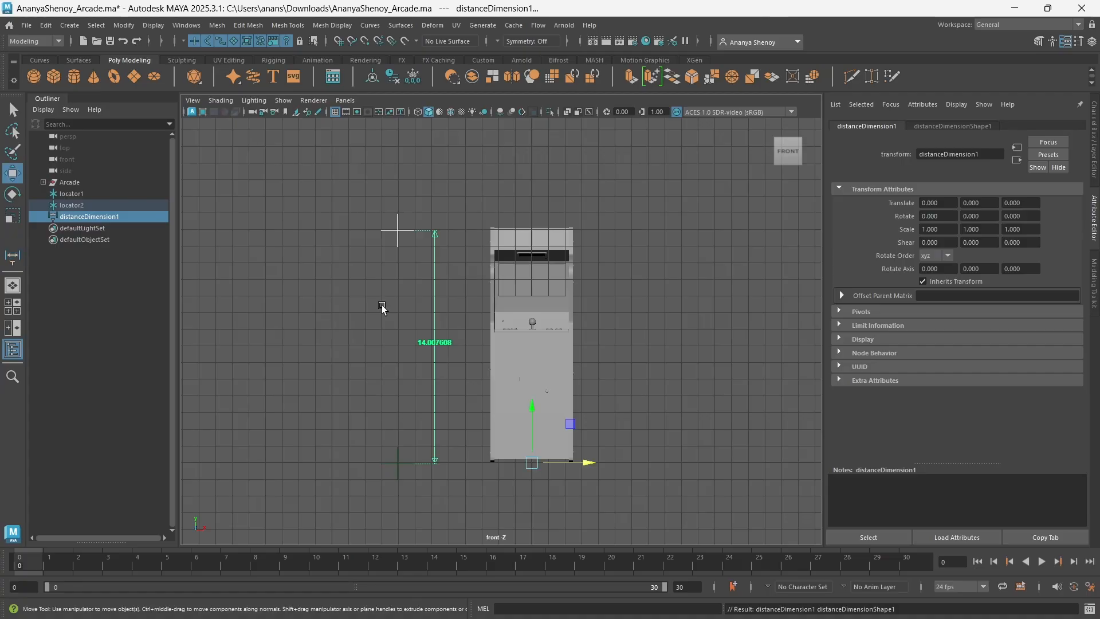
Select the height measurement's lower and upper locators in turn to check their positions
scroll(295, 344, down, 1)
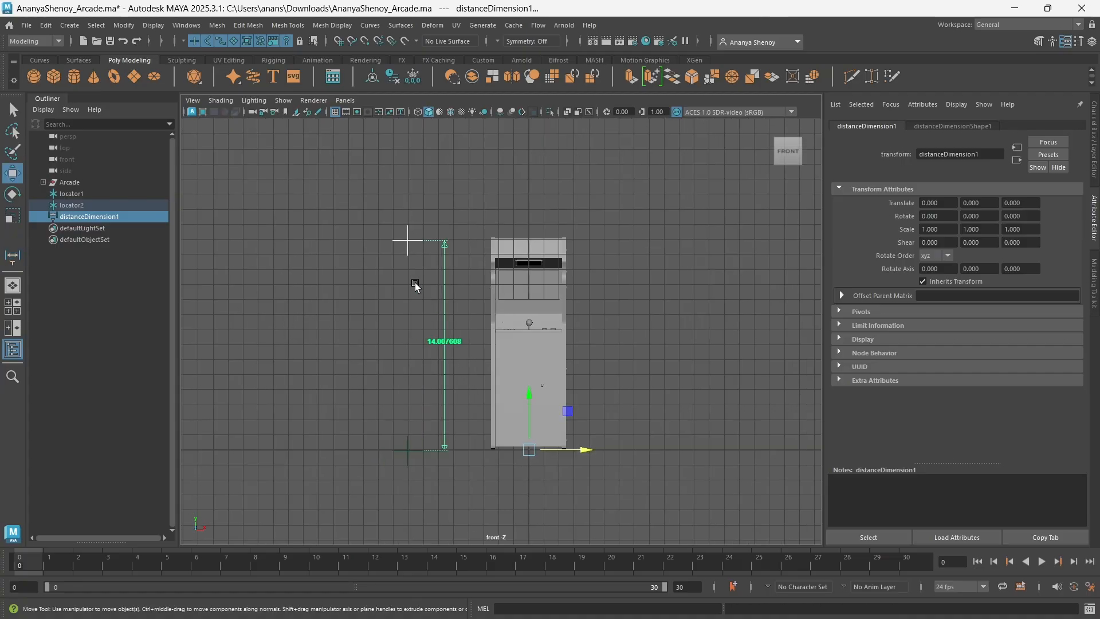
scroll(417, 290, down, 1)
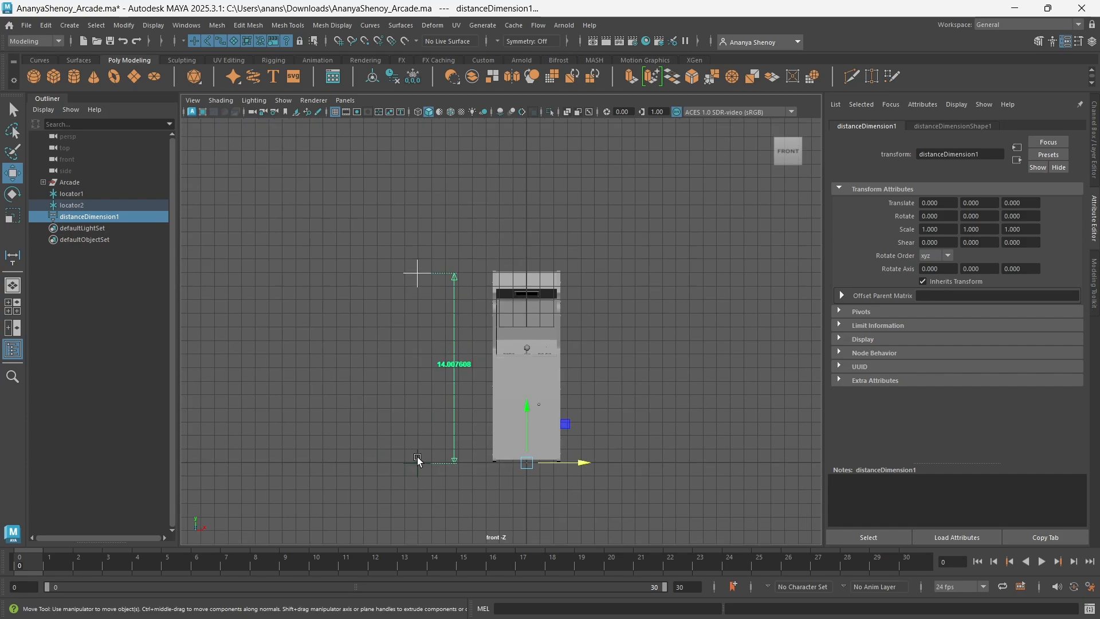
click(417, 458)
click(417, 274)
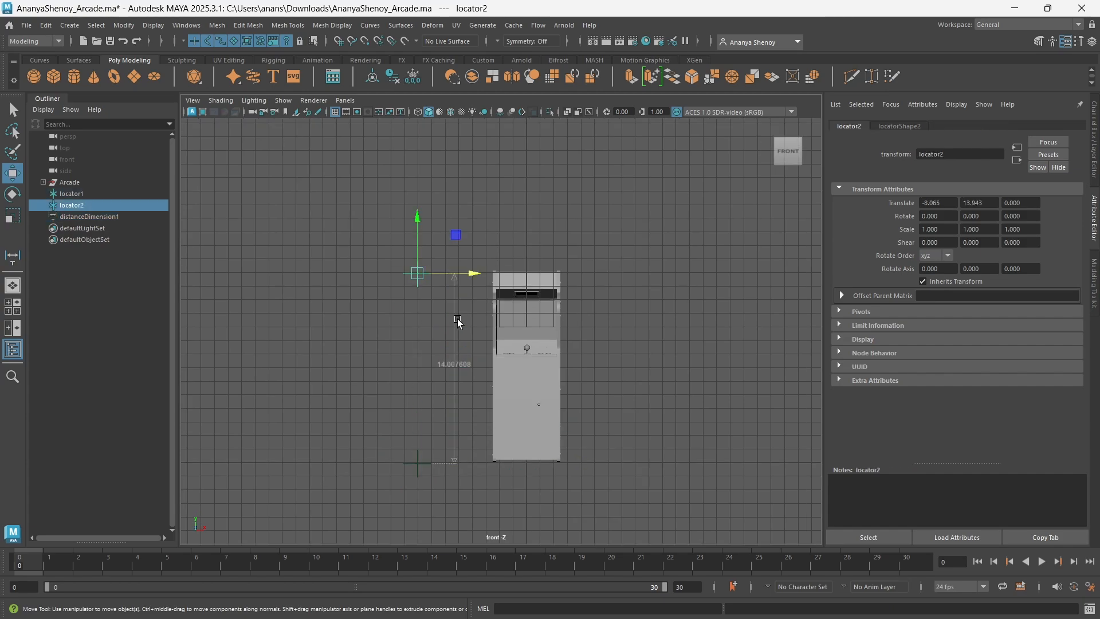
click(417, 464)
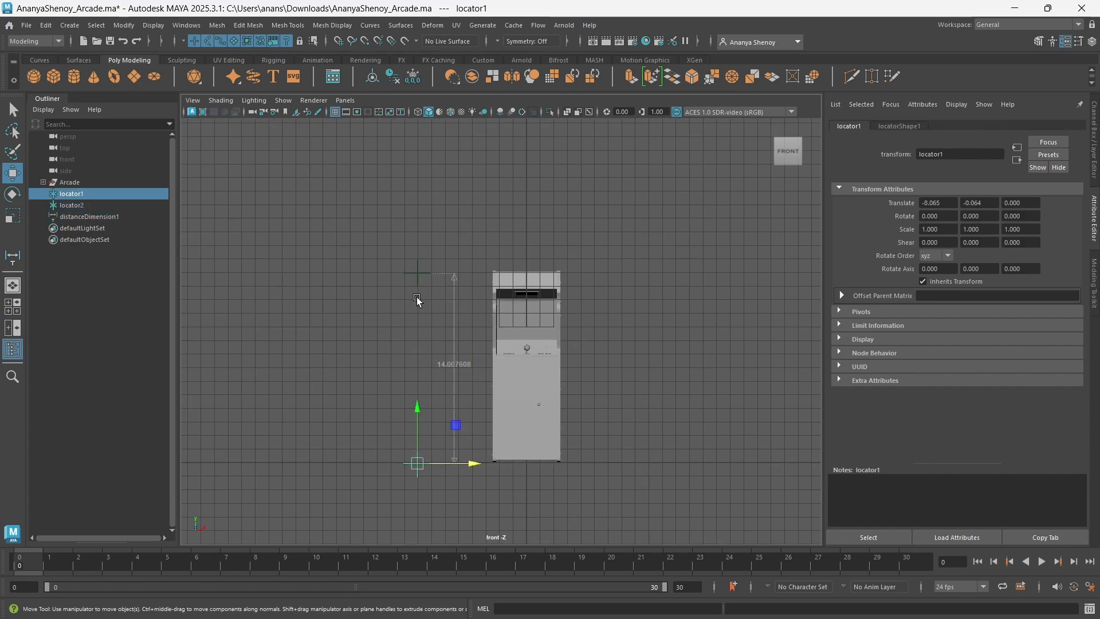
click(418, 274)
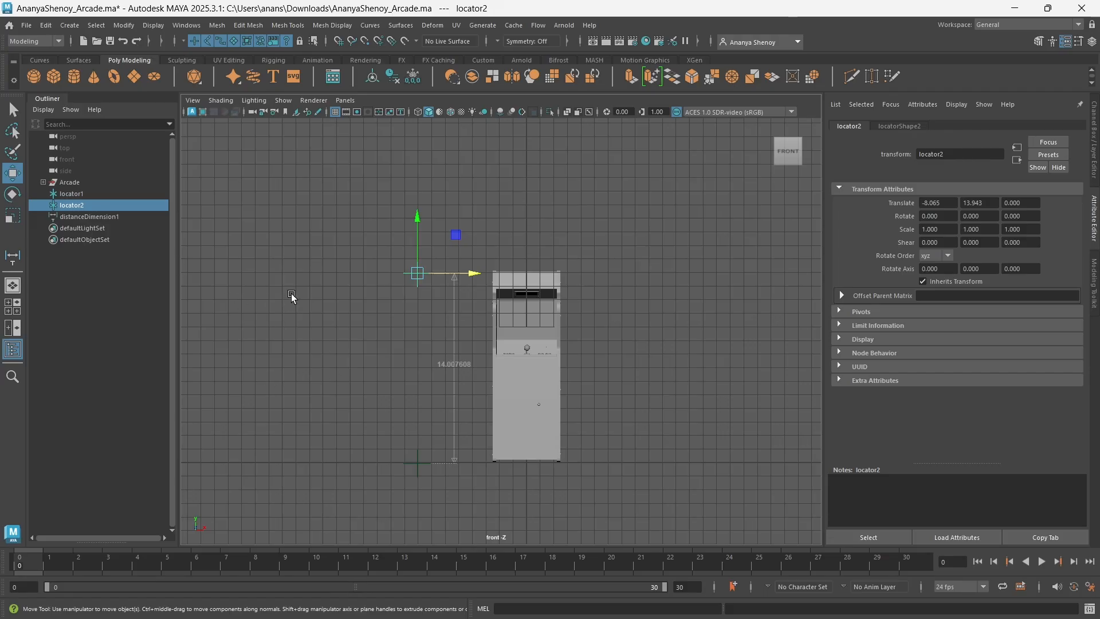
Try raising the measurement's upper locator to about 24.158 in Y, and undo the move
drag(414, 243, 416, 106)
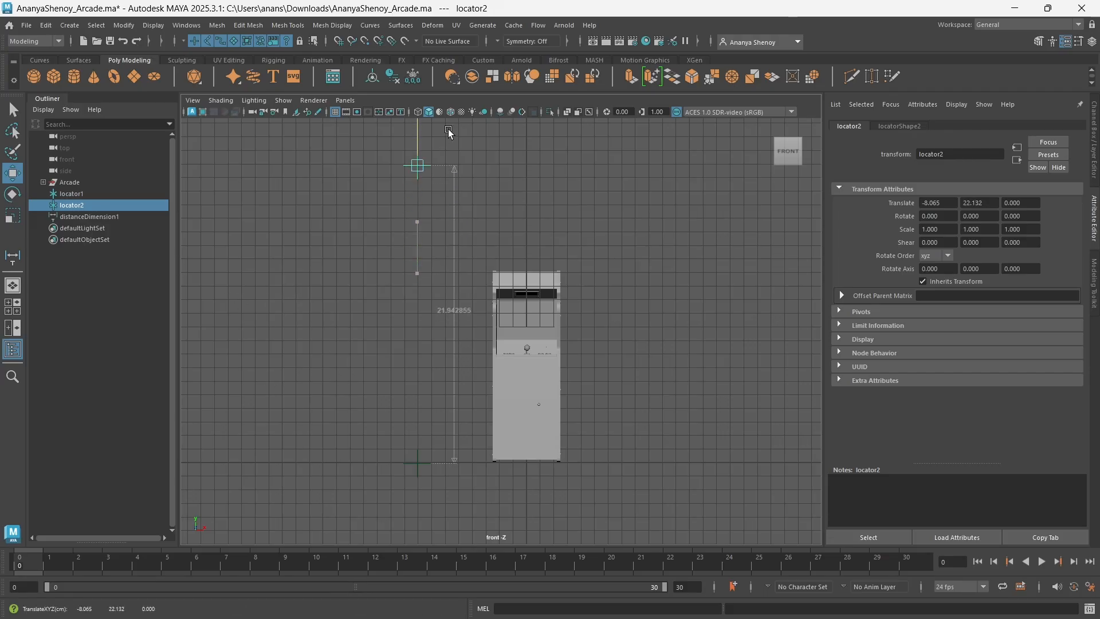
scroll(404, 486, down, 2)
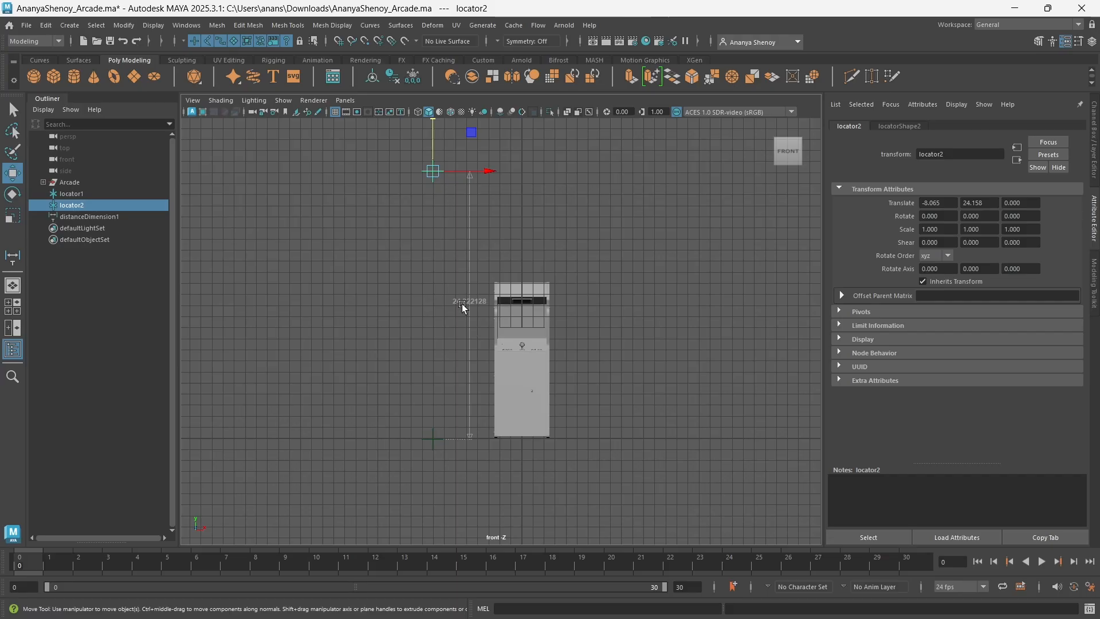
alt+middle_drag(457, 270, 456, 323)
key(ctrl+z)
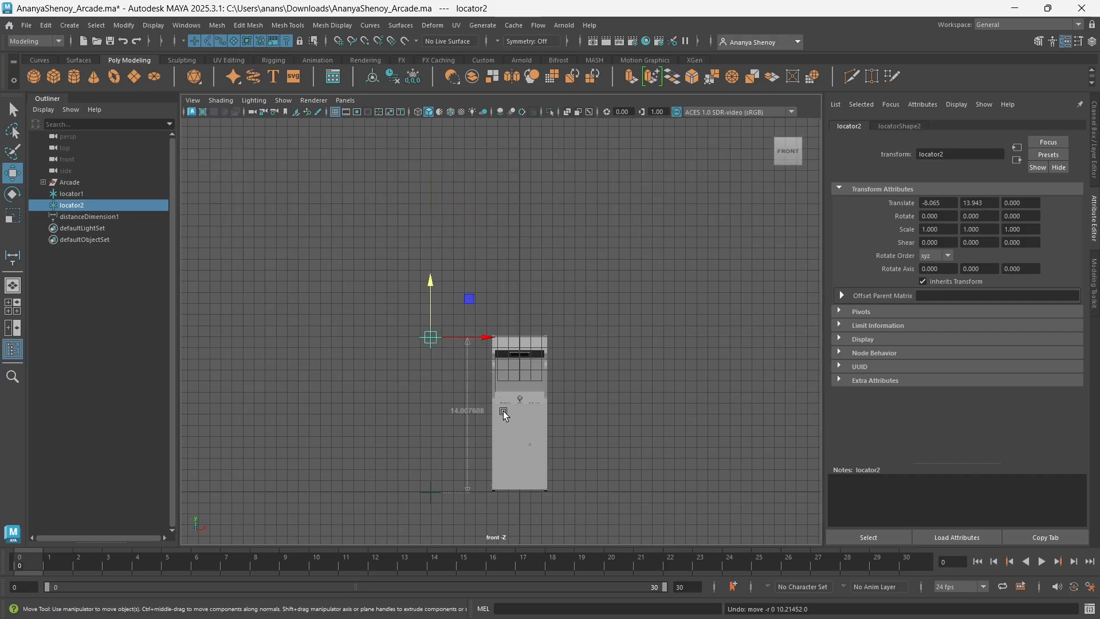
alt+middle_drag(503, 411, 496, 320)
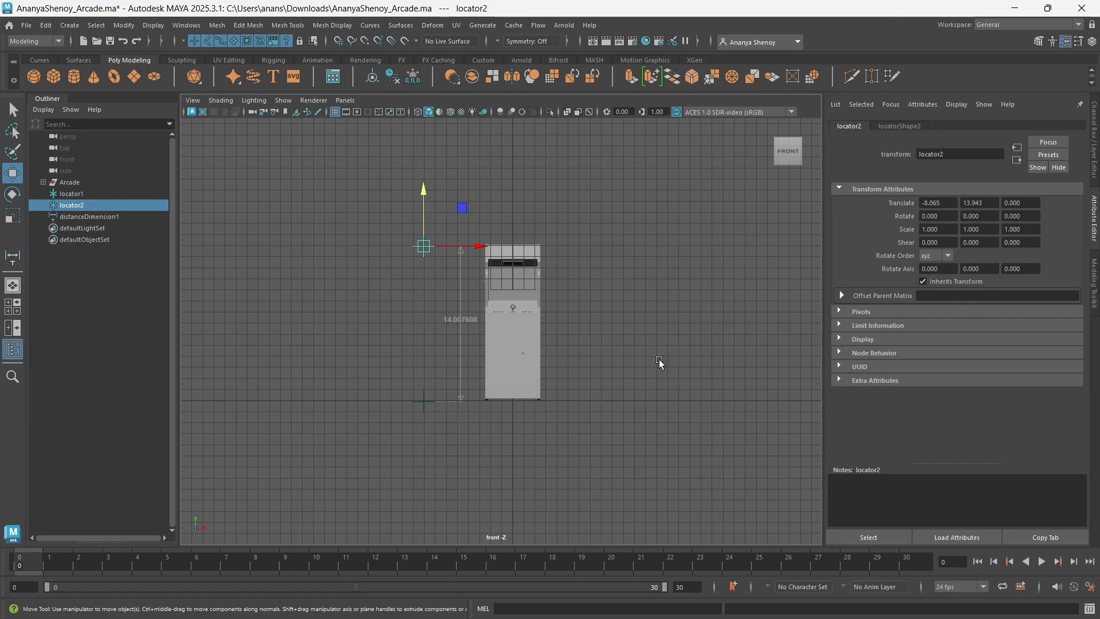
alt+middle_drag(561, 349, 574, 426)
scroll(573, 426, down, 2)
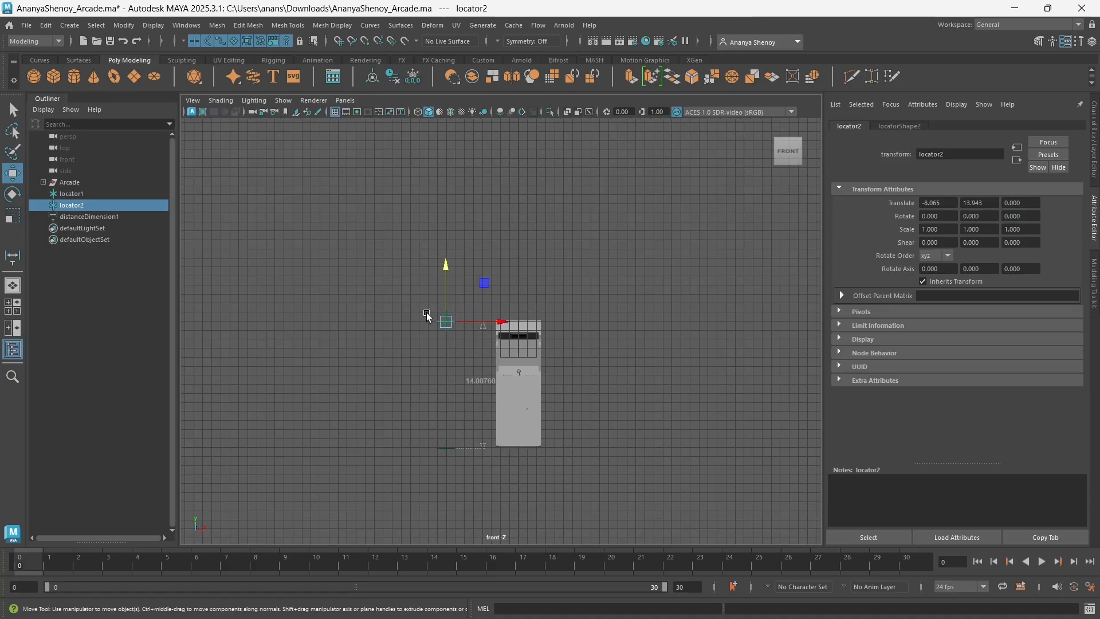
Raise the measurement's upper locator to about 33.234 in Y, with its transform channels displayed
scroll(514, 366, up, 1)
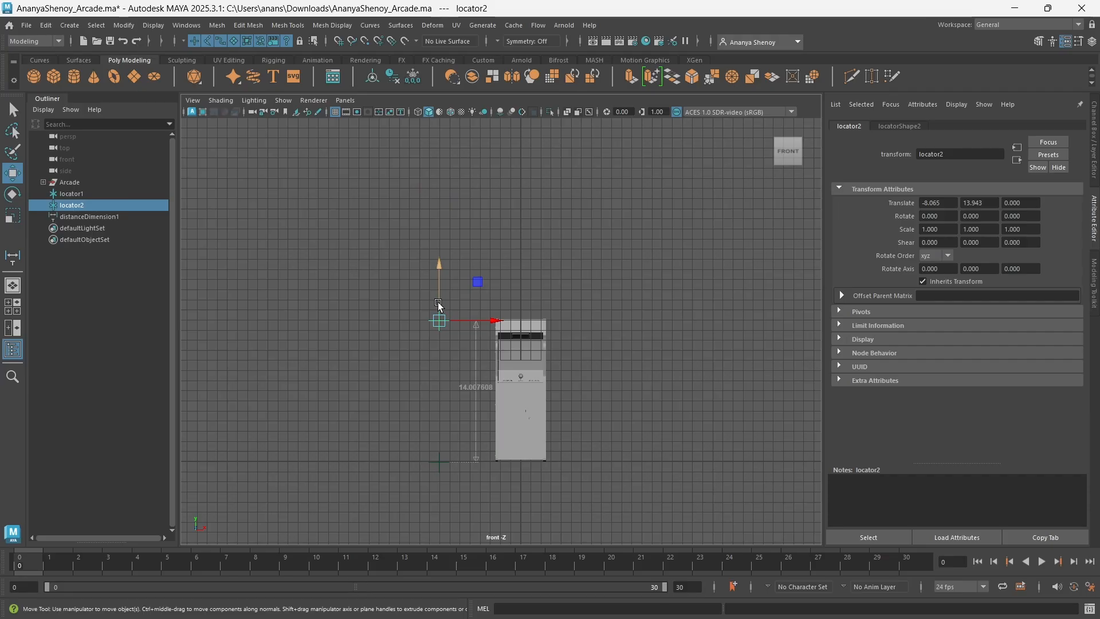
drag(438, 301, 438, 187)
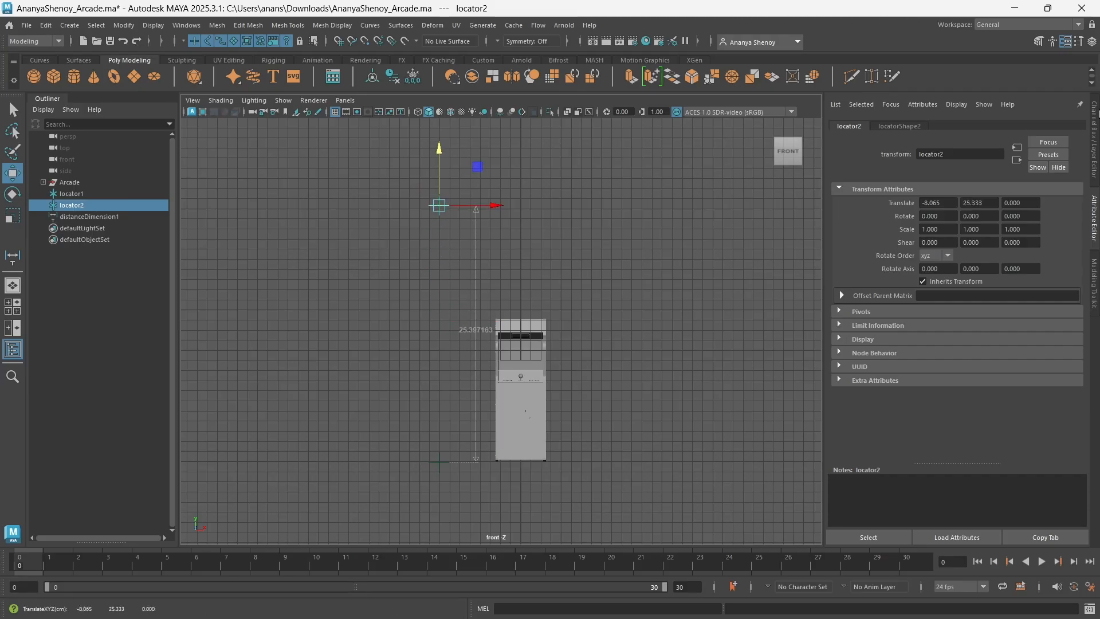
click(1095, 114)
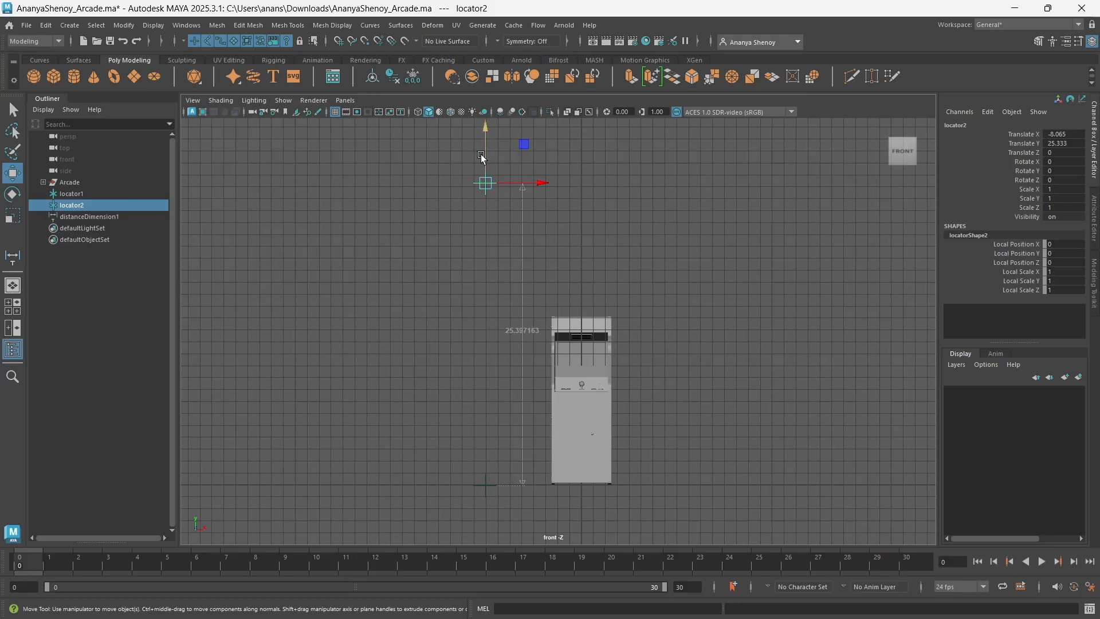
click(483, 196)
click(486, 182)
scroll(526, 215, down, 2)
drag(502, 201, 511, 132)
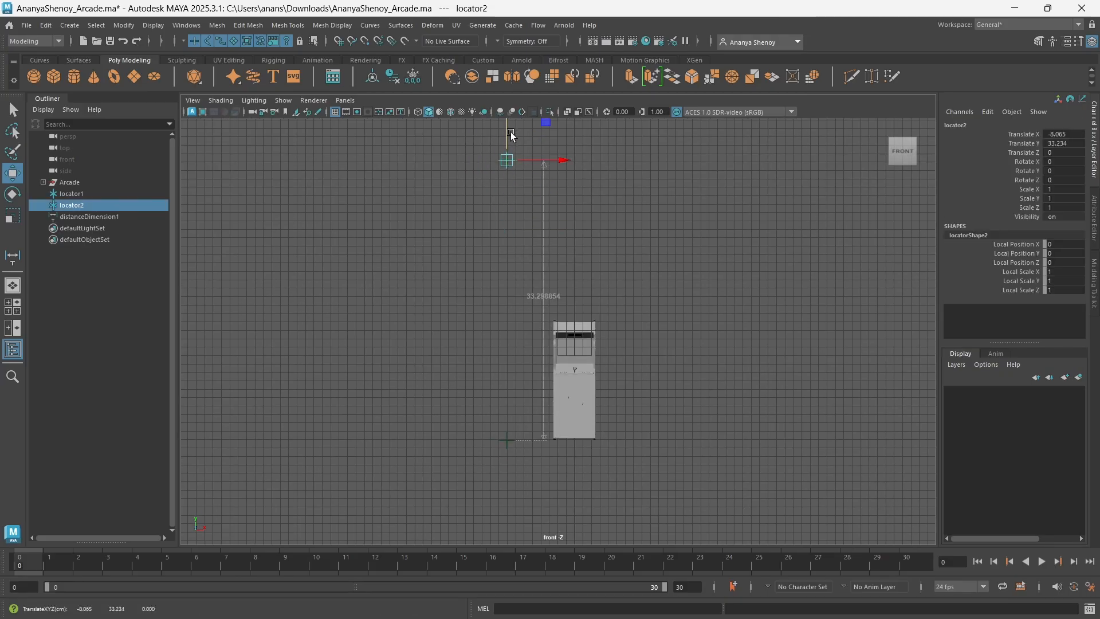
Set the upper locator's Translate Y to 180
click(1049, 143)
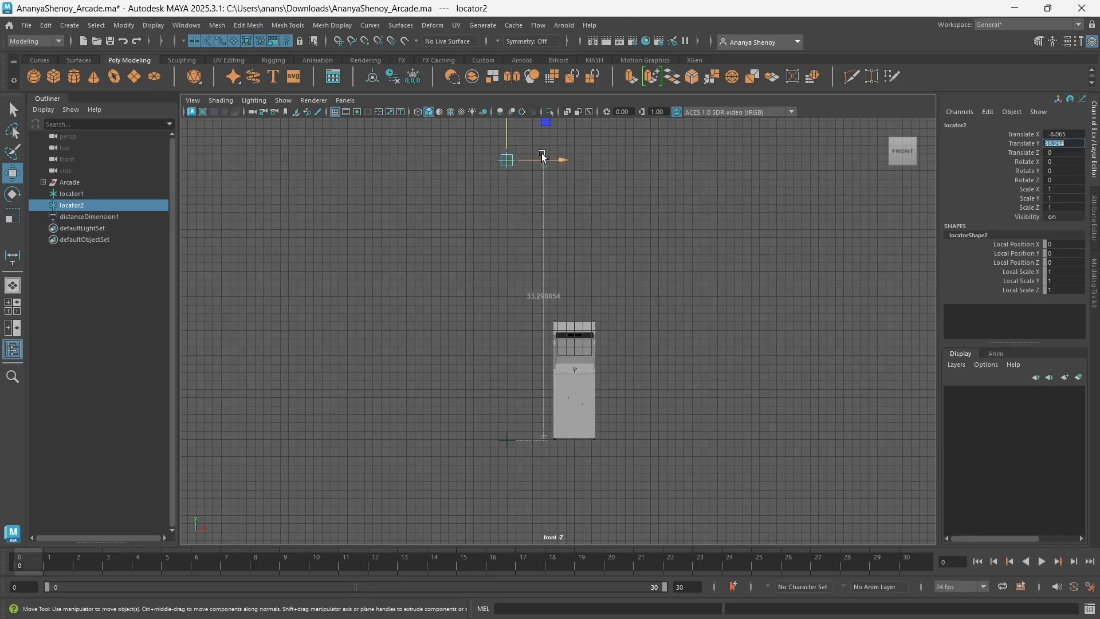
drag(508, 143, 507, 123)
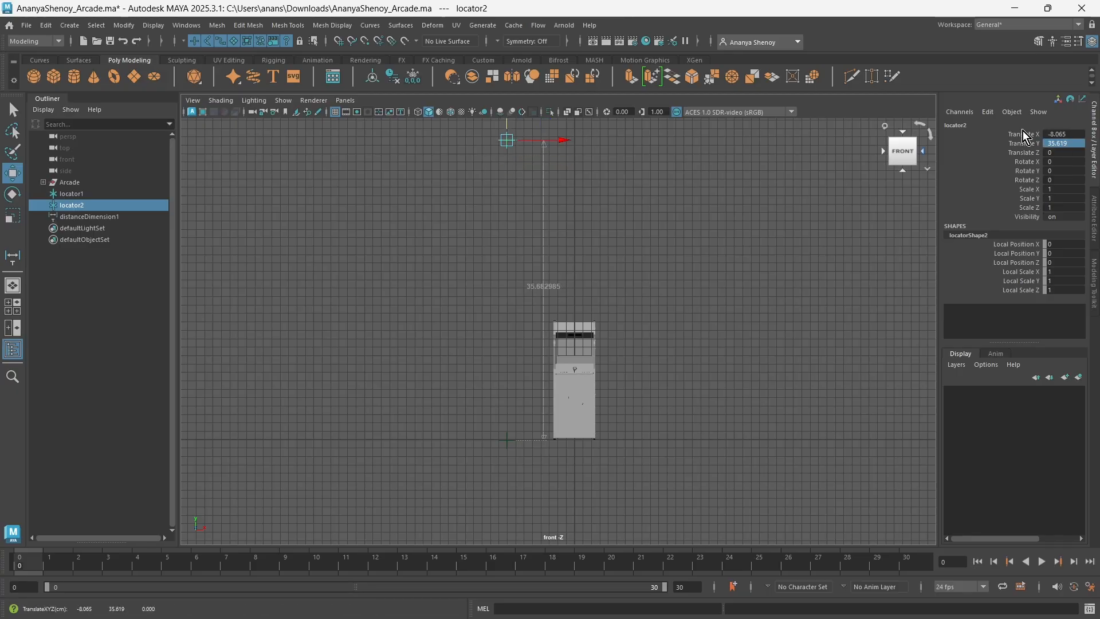
click(1065, 143)
text(1)
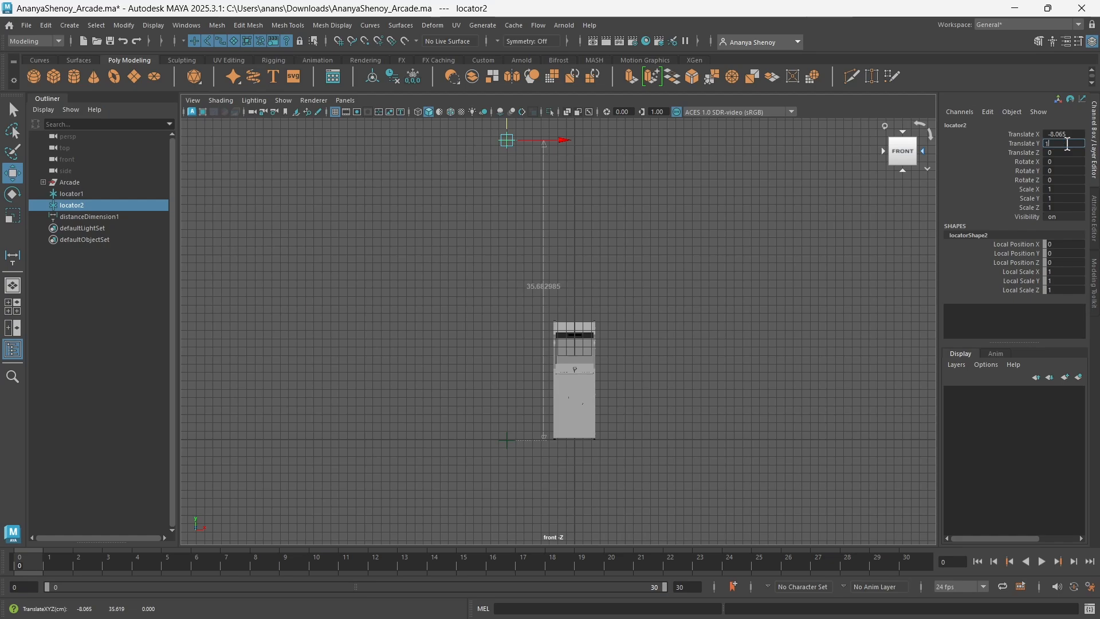
text(80)
key(Return)
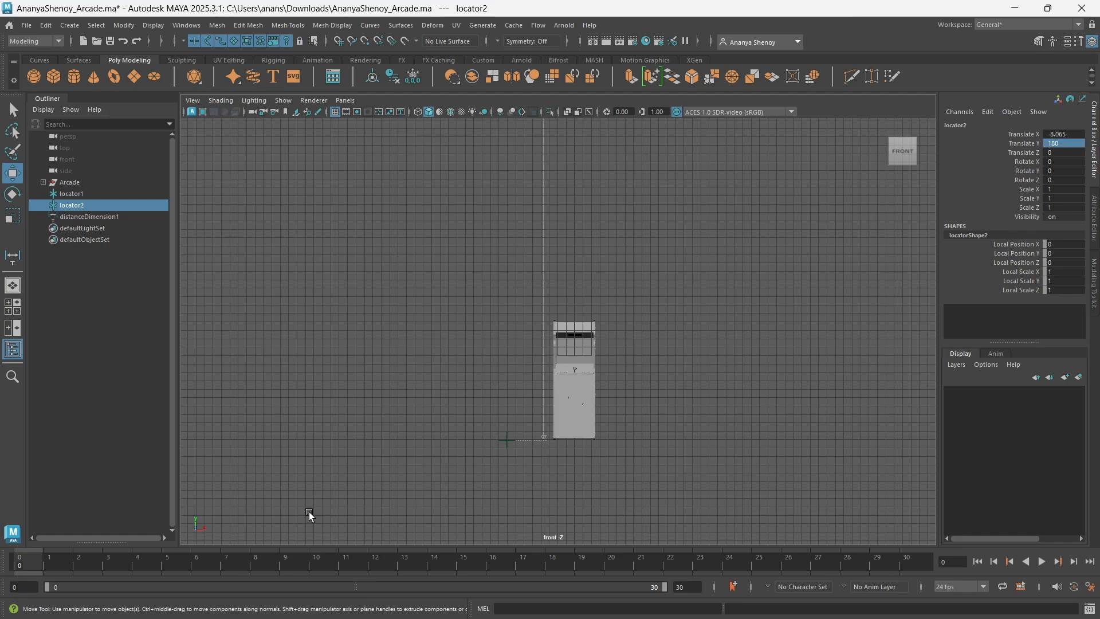
Examine the extended height measurement against the cabinet in the front view, from its upper end down to the base
scroll(535, 405, down, 5)
alt+middle_drag(595, 319, 563, 385)
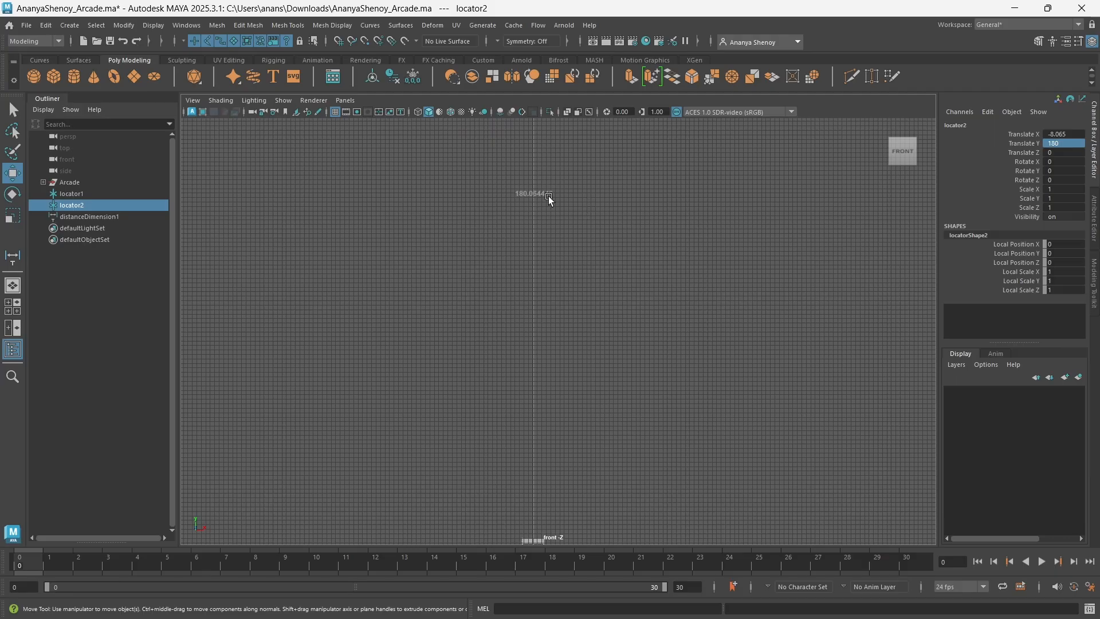
alt+middle_drag(567, 404, 671, 138)
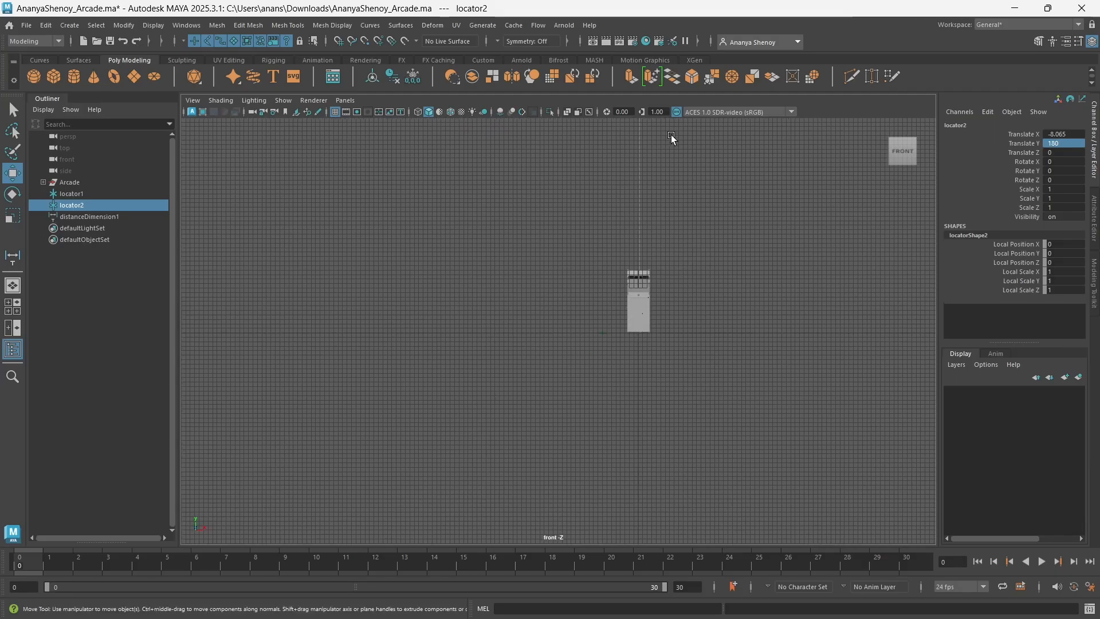
alt+right_drag(679, 349, 842, 555)
alt+middle_drag(721, 403, 692, 409)
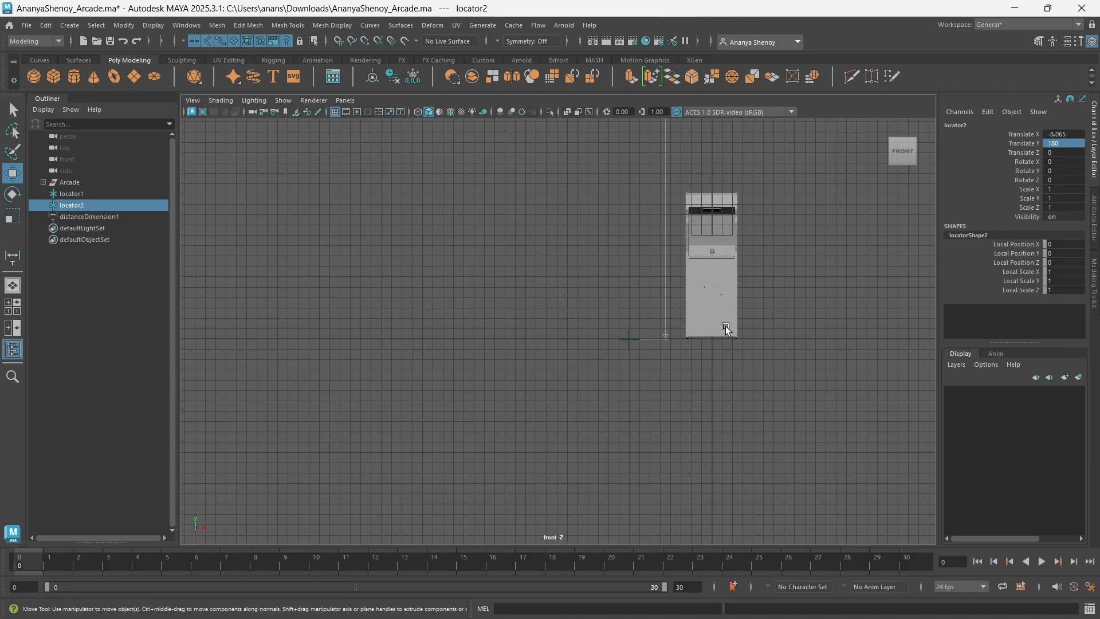
alt+right_drag(828, 389, 761, 334)
alt+middle_drag(737, 257, 648, 510)
alt+right_drag(608, 350, 525, 268)
alt+middle_drag(603, 221, 599, 263)
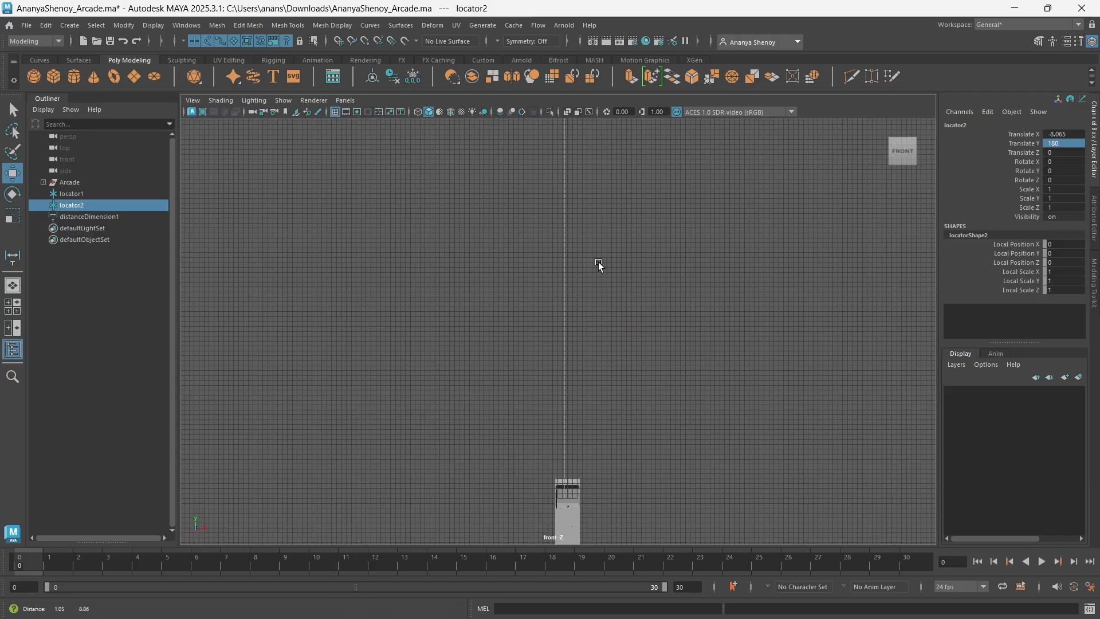
key(f)
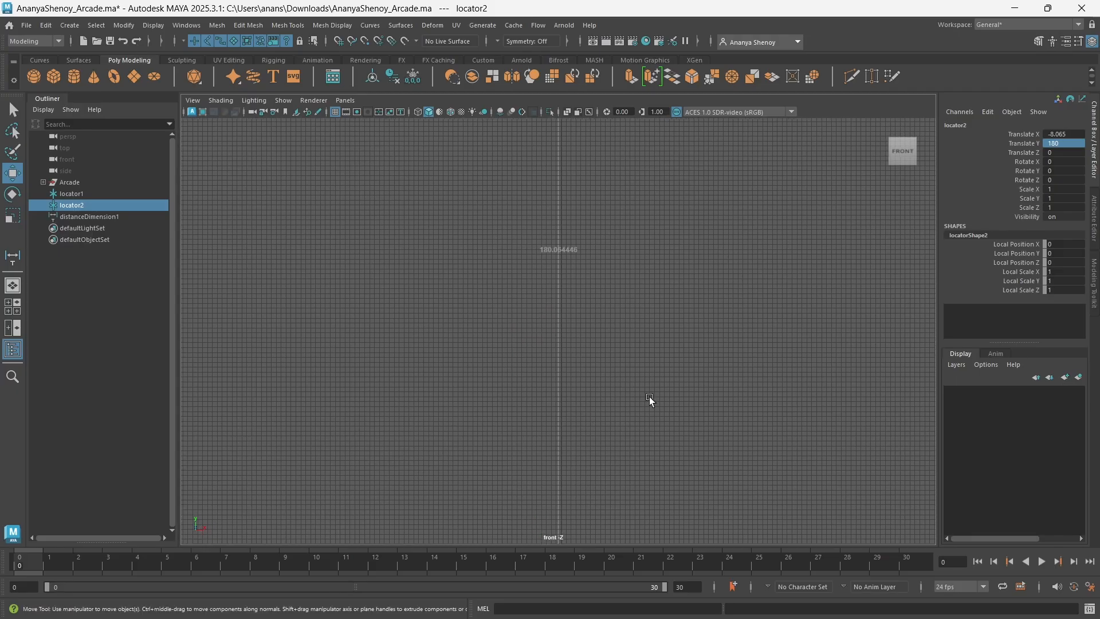
alt+middle_drag(650, 397, 702, 260)
Select the measurement's lower locator at the cabinet's base and set its Translate Y to 0
click(619, 392)
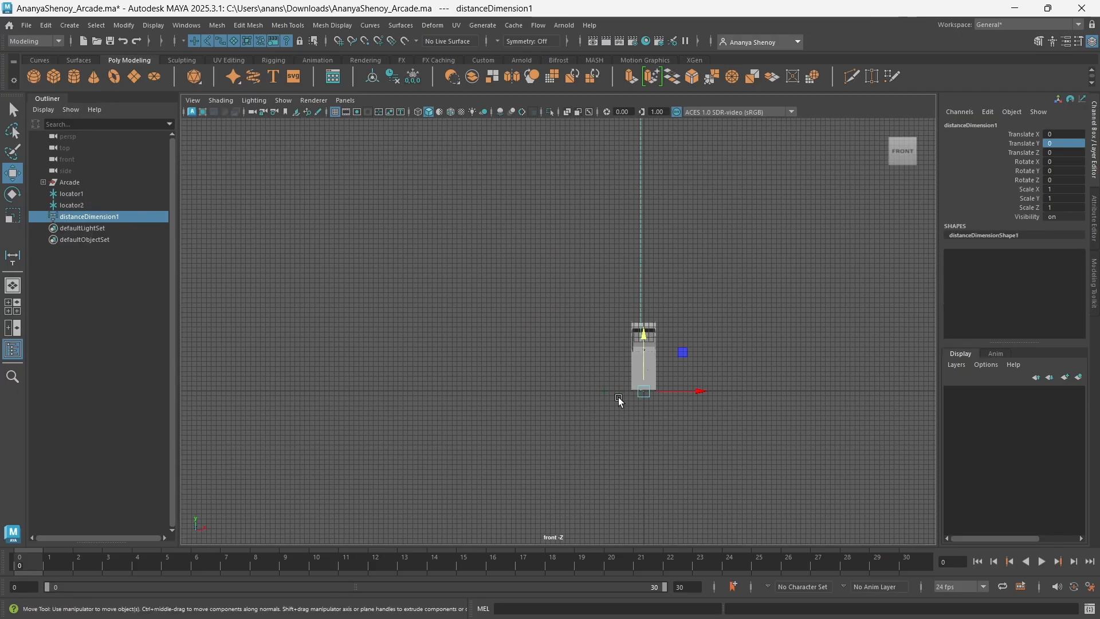
alt+right_drag(618, 397, 609, 452)
alt+middle_drag(610, 453, 678, 470)
click(659, 461)
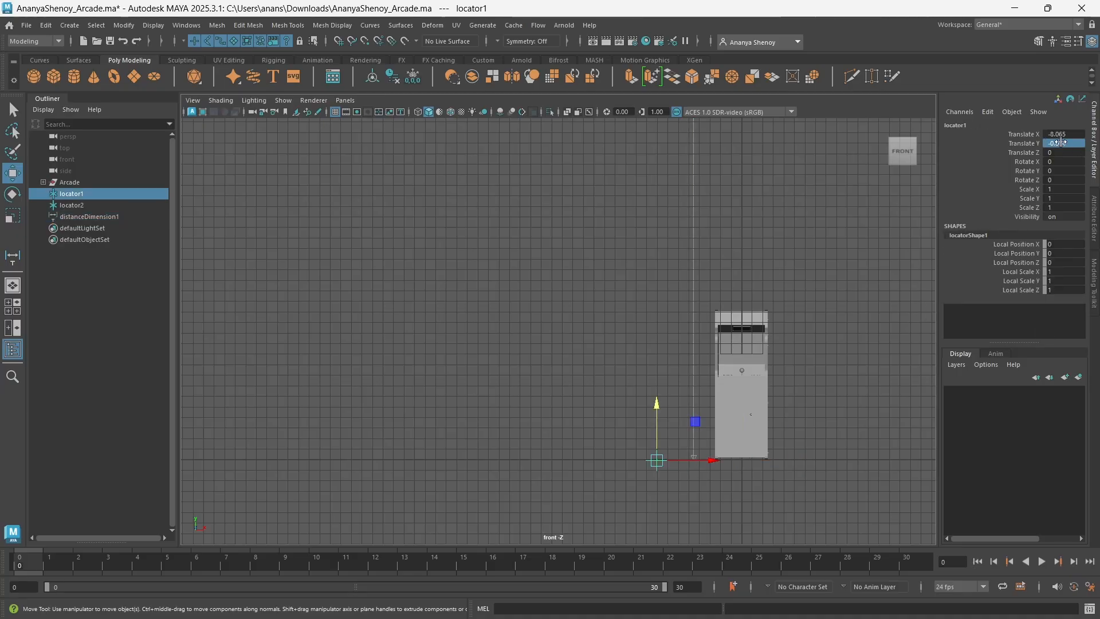
double_click(1059, 144)
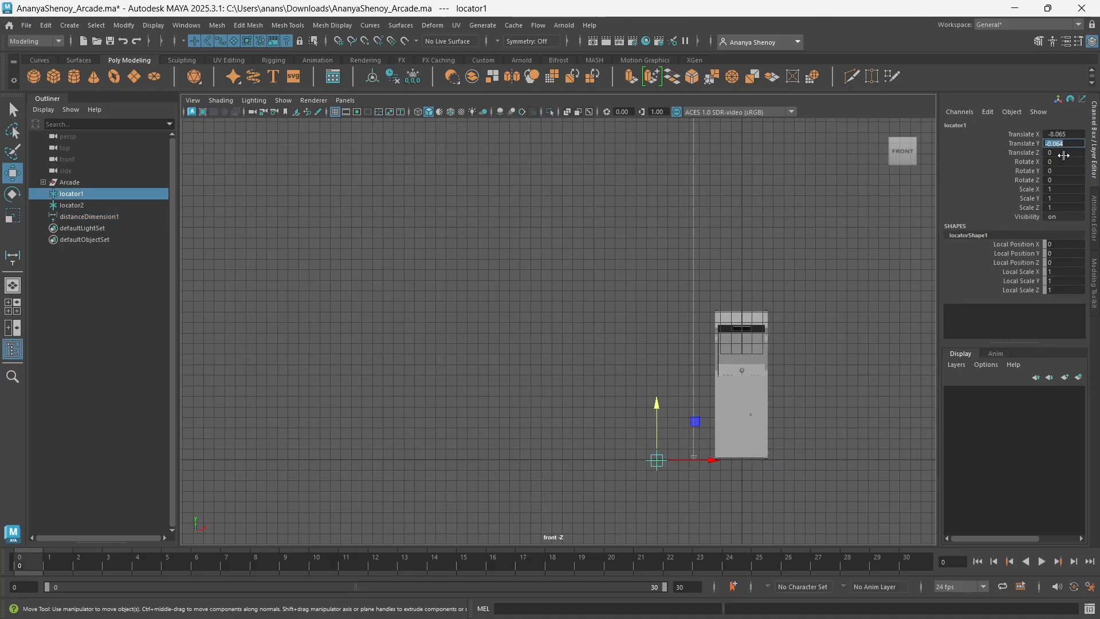
text(0)
key(Return)
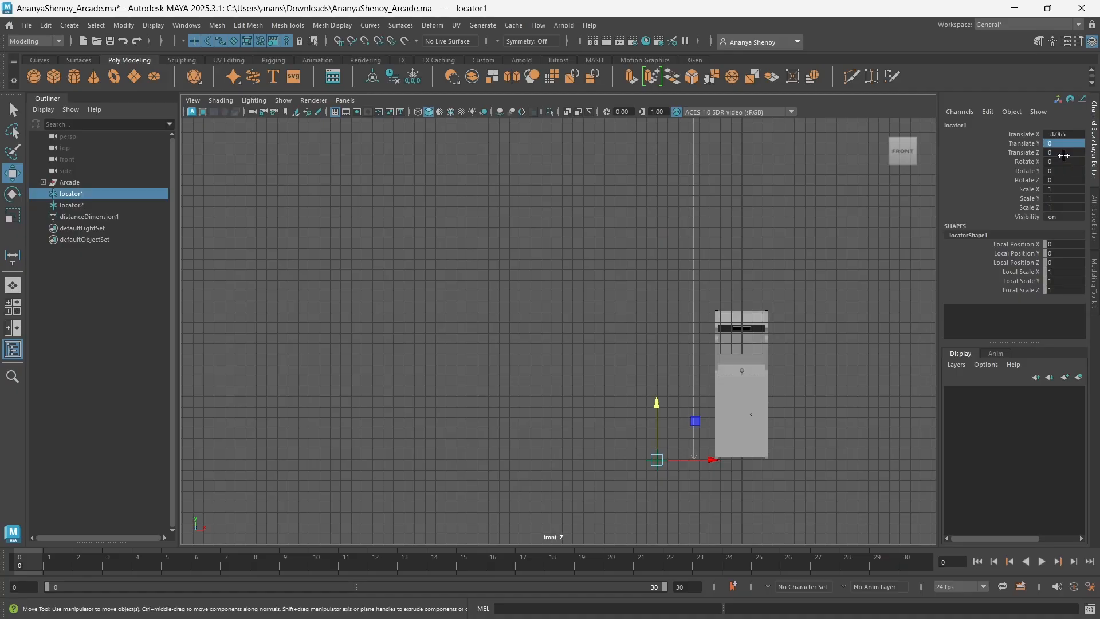
Scale the Arcade group uniformly to about 12.733 so the cabinet's height matches the 180-unit measurement
scroll(698, 280, down, 10)
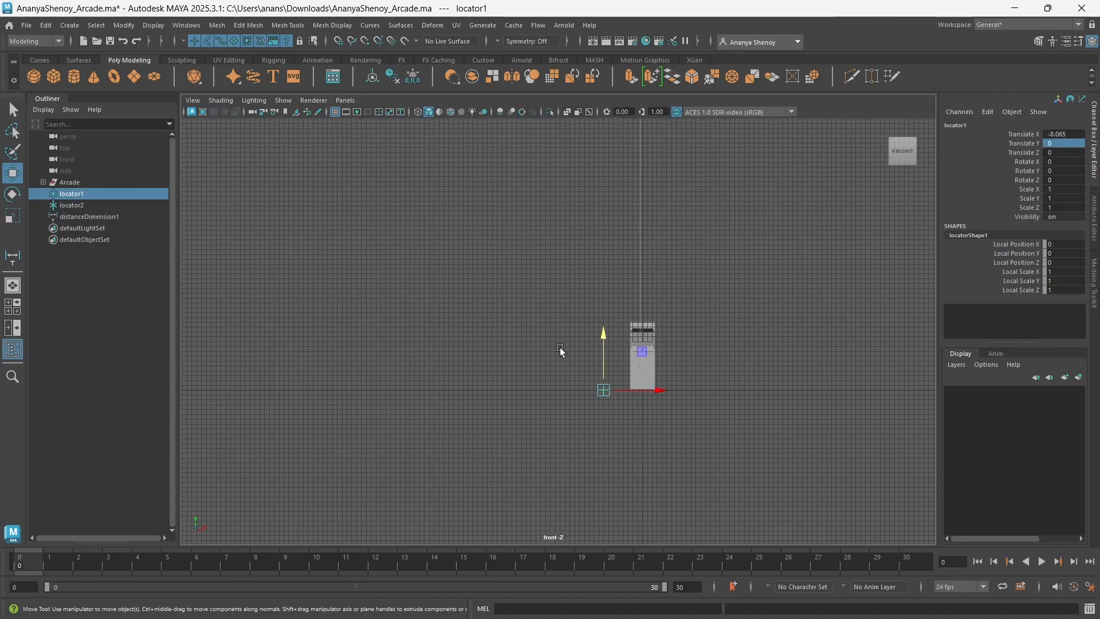
alt+middle_drag(602, 229, 590, 365)
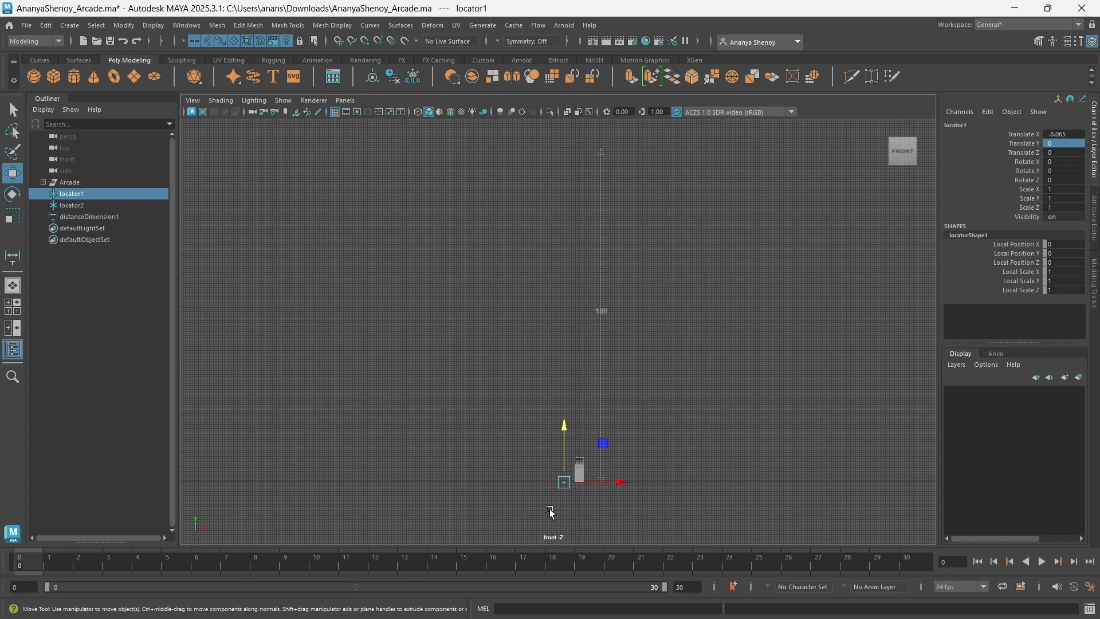
click(70, 182)
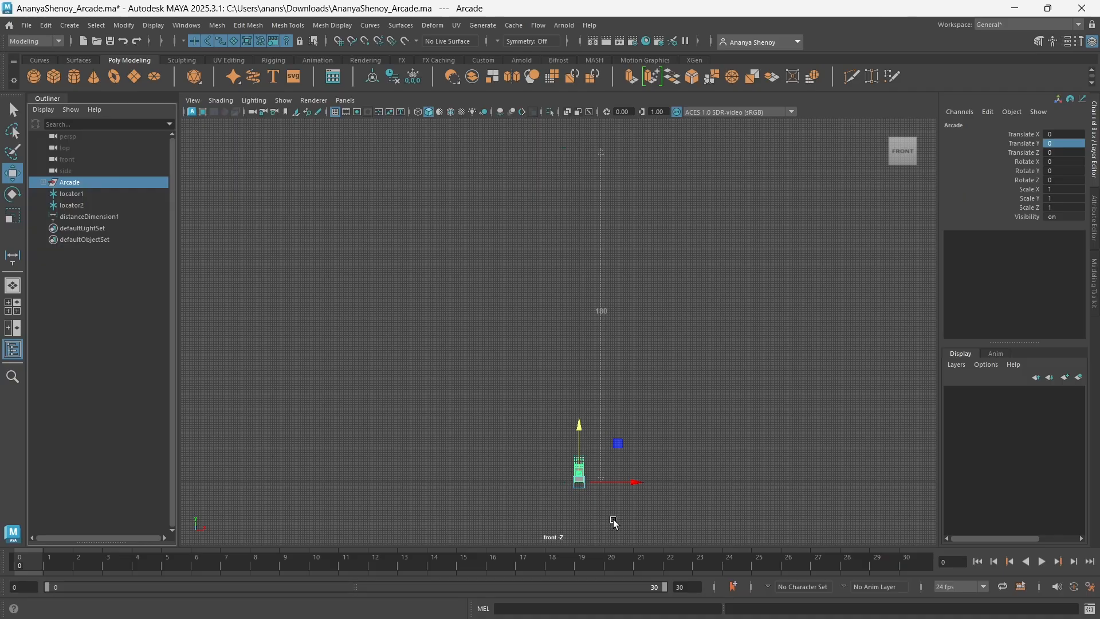
key(r)
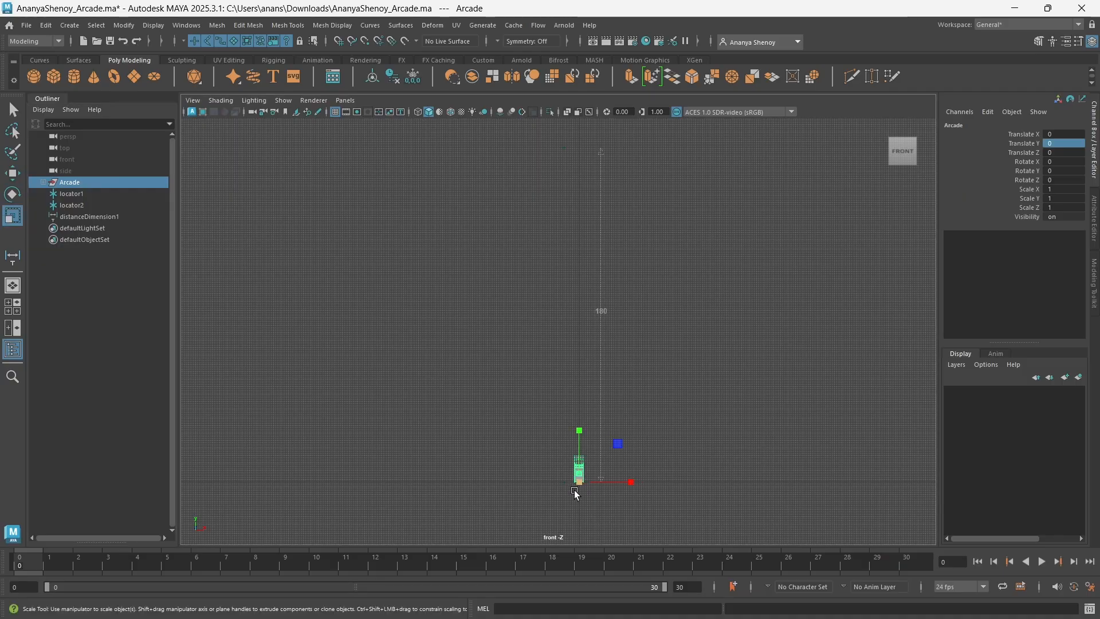
drag(577, 487, 893, 616)
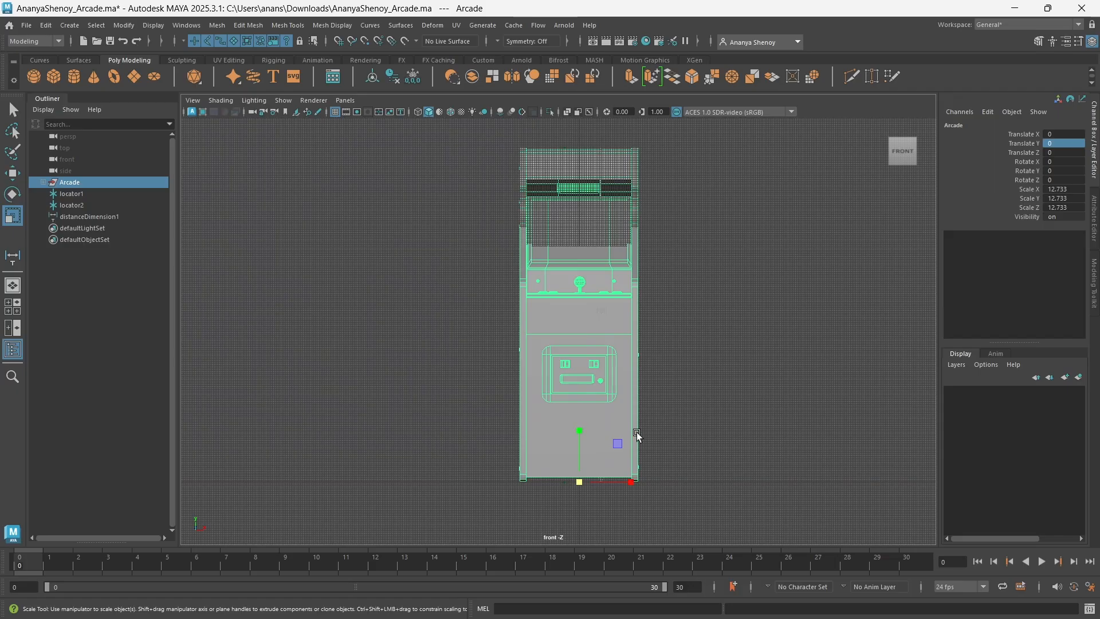
Move both locators and the distance dimension together about -102.722 in X, clear of the cabinet's side
key(w)
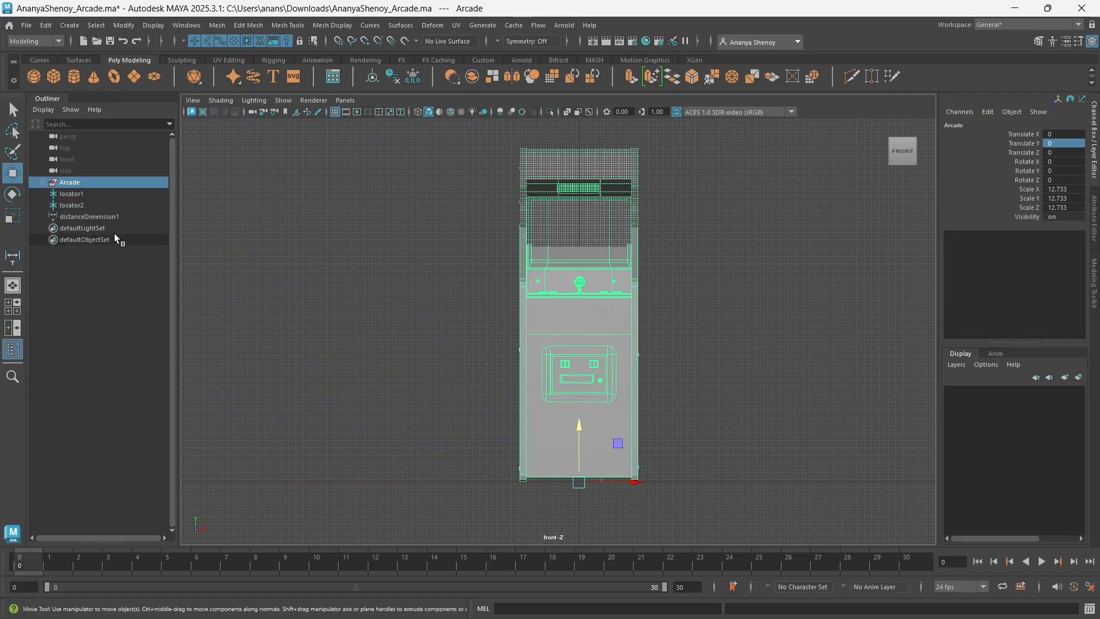
click(85, 193)
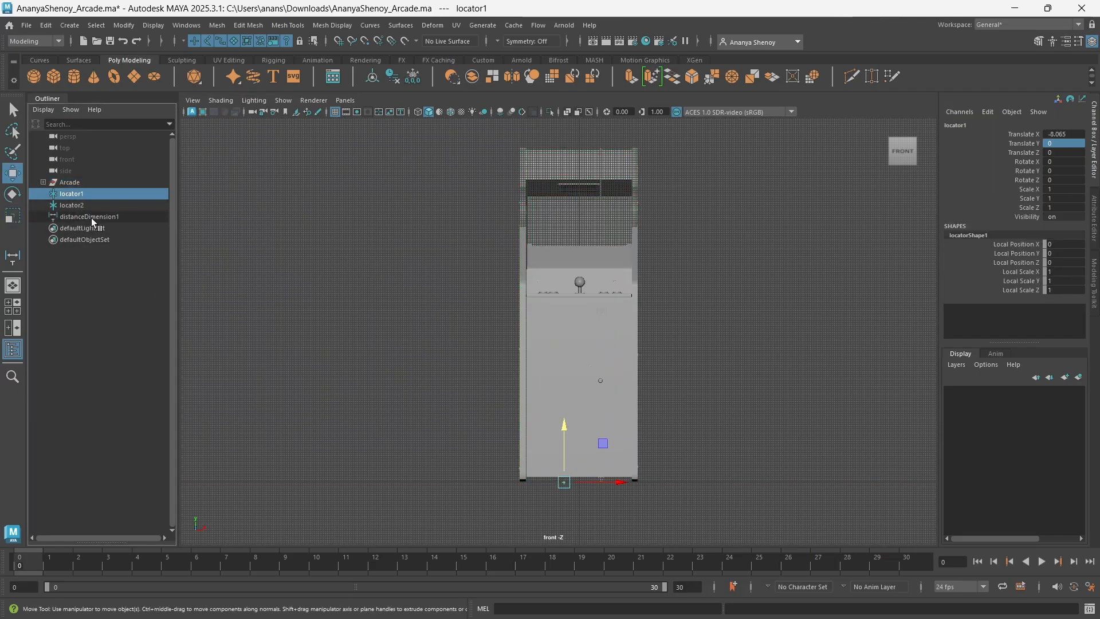
shift+click(91, 217)
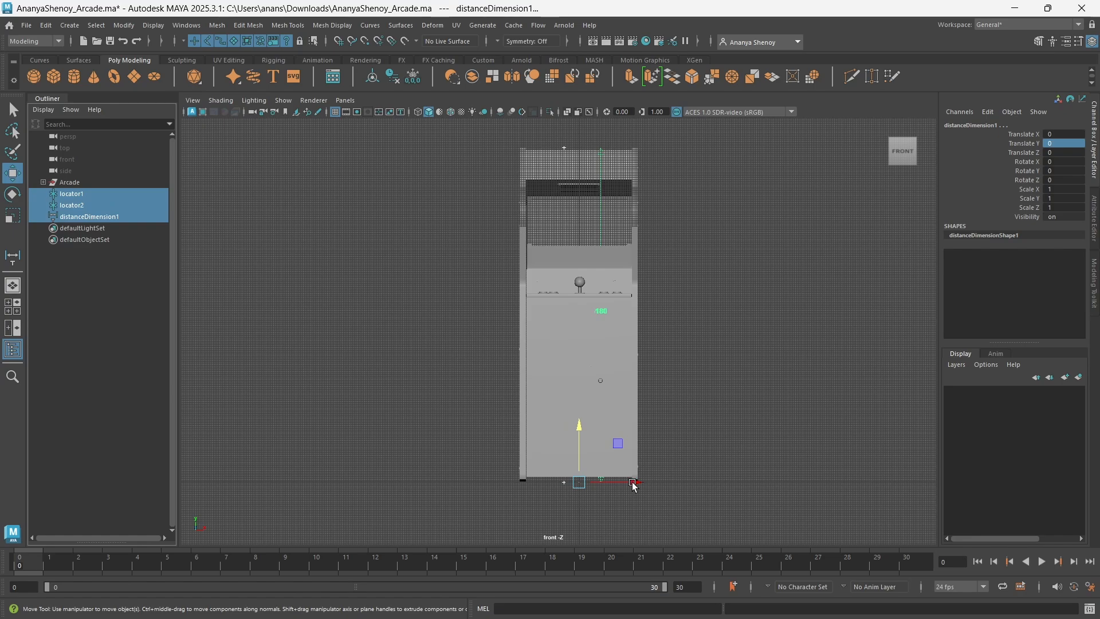
drag(630, 482, 432, 470)
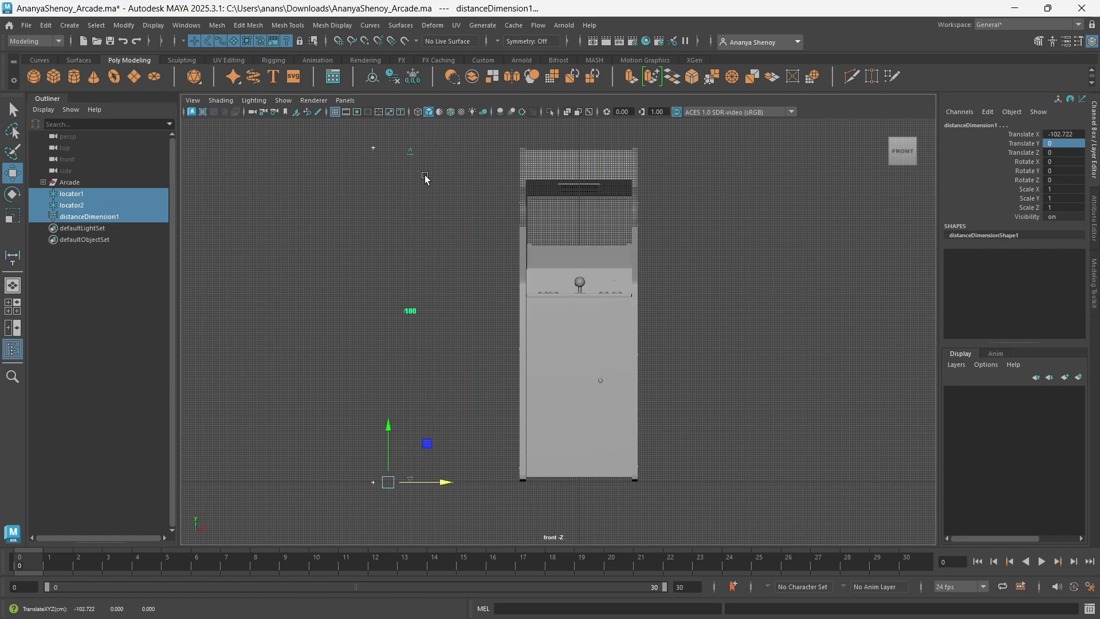
Inspect the scaled cabinet beside the height measurement in the front and perspective views, including its underside
scroll(354, 263, up, 2)
scroll(354, 263, down, 3)
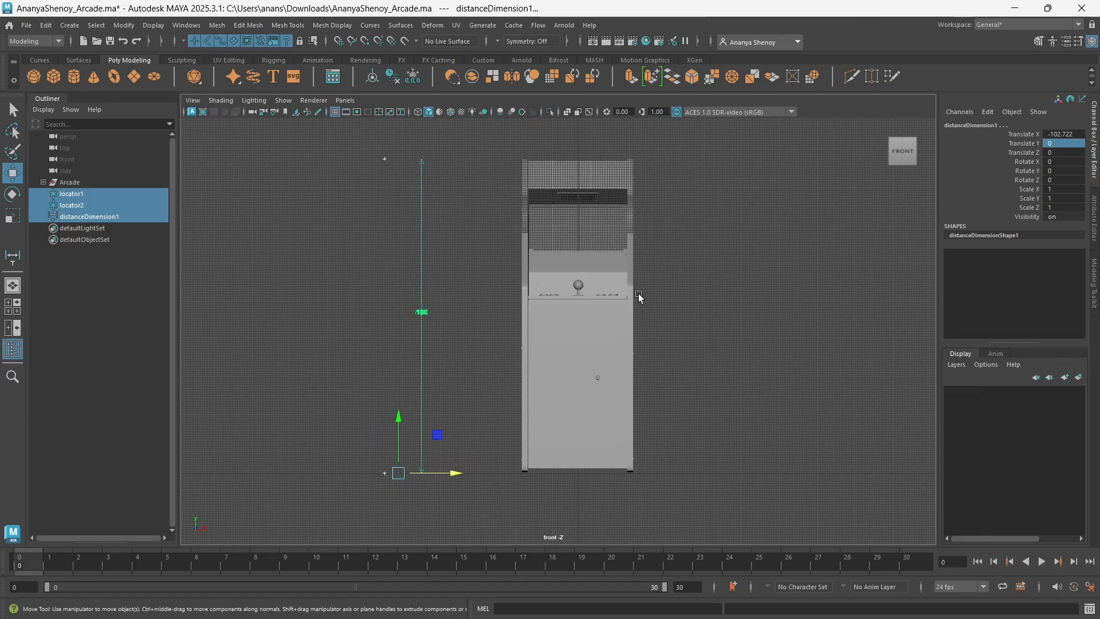
key(space)
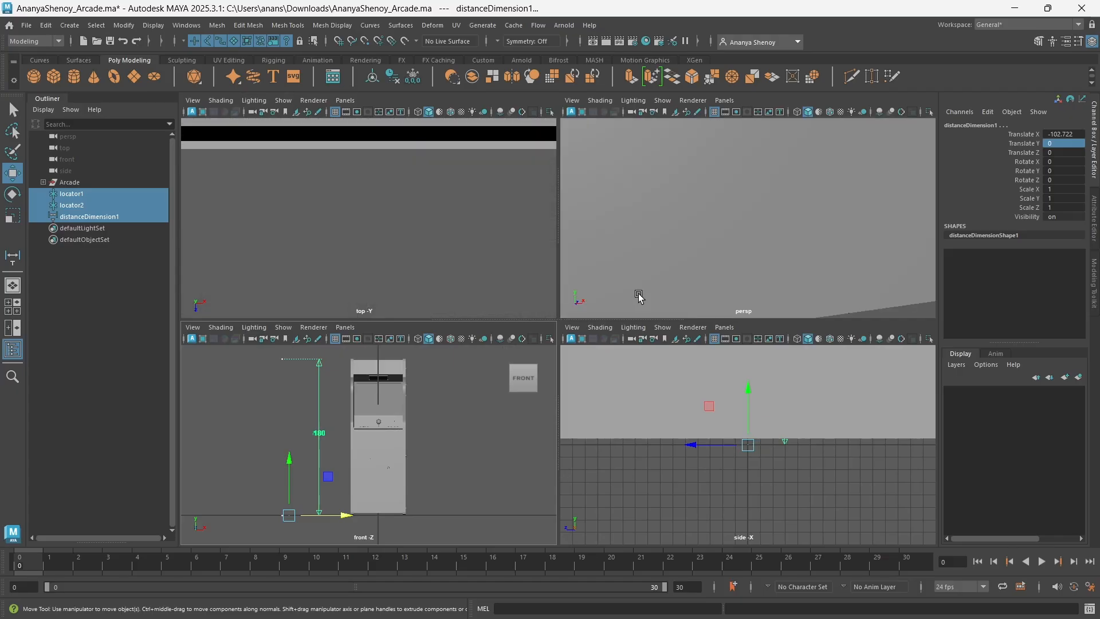
key(space)
scroll(614, 275, down, 5)
alt+drag(572, 307, 582, 422)
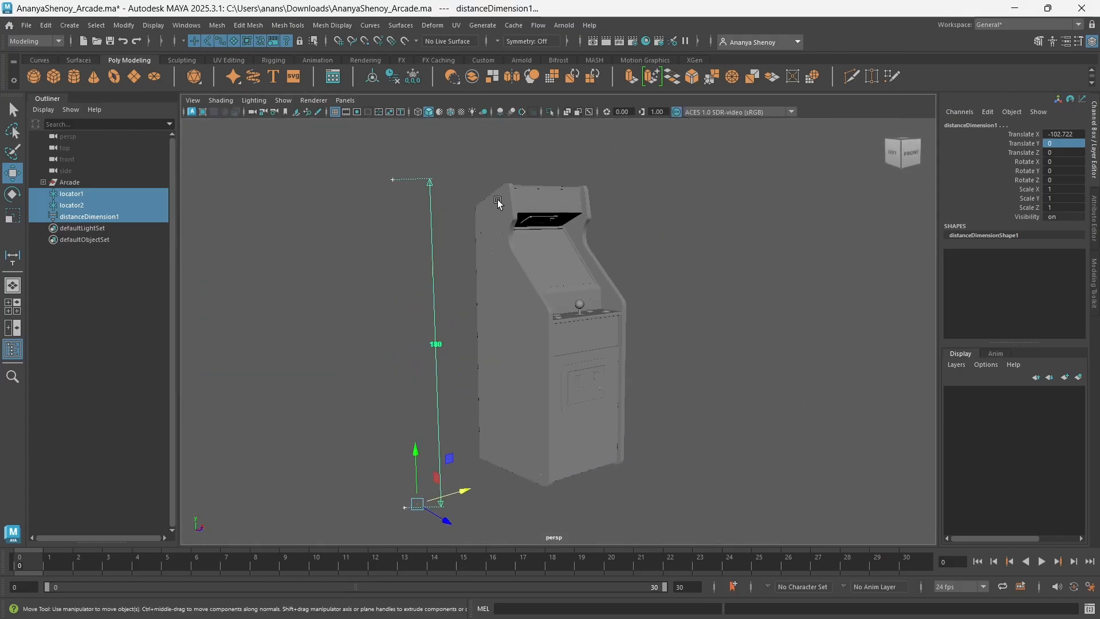
alt+drag(667, 327, 587, 397)
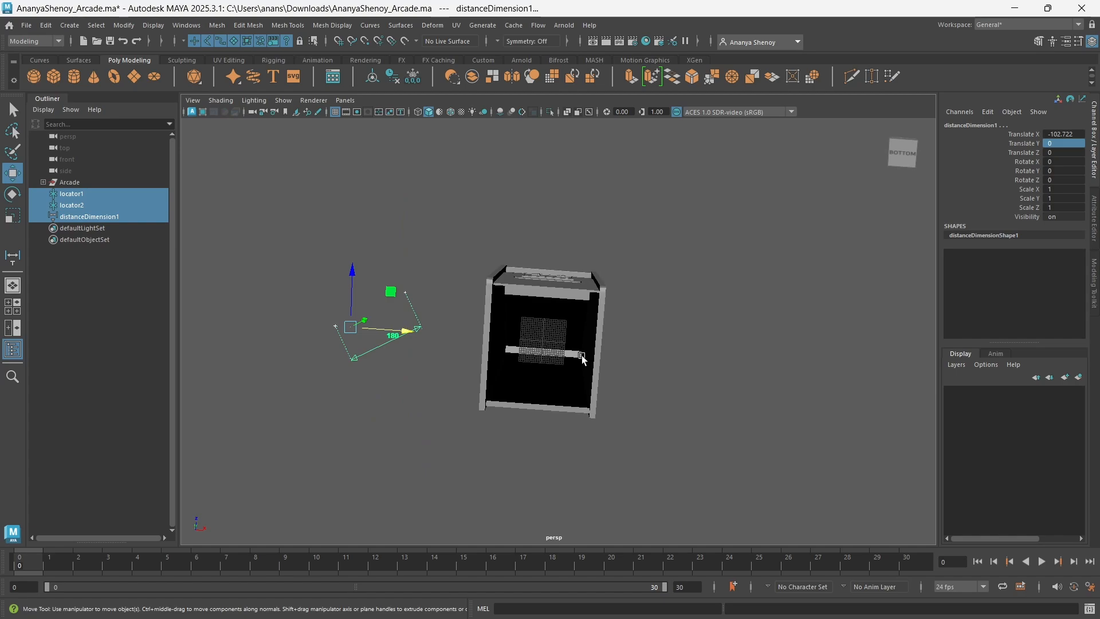
alt+drag(572, 366, 589, 442)
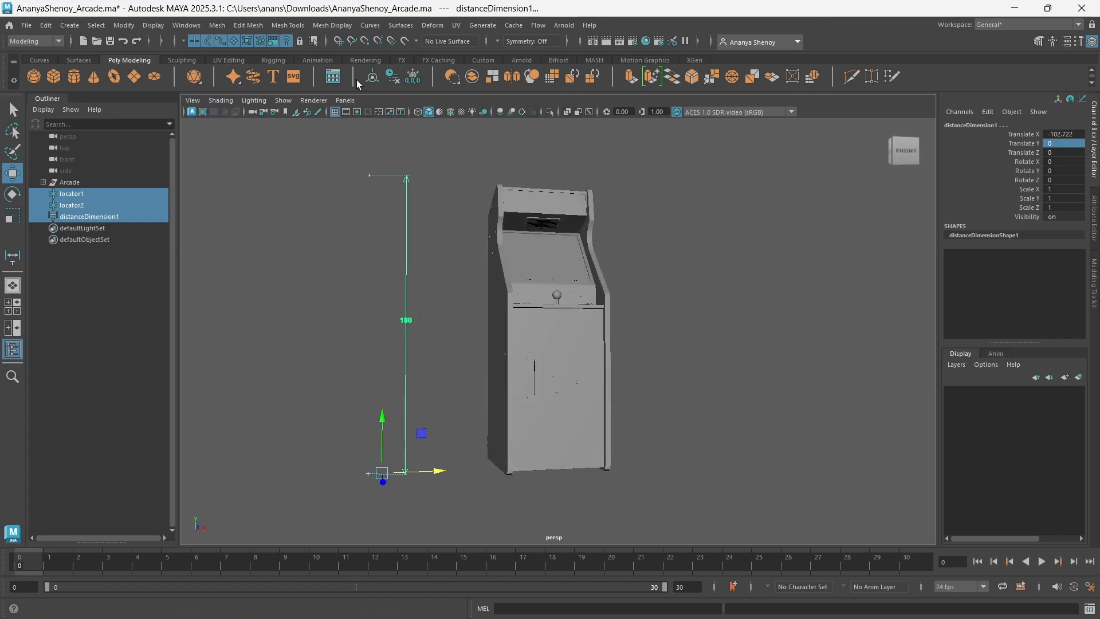
Set the viewport grid's length and width to 100 units, apply it, and close the grid options
click(156, 28)
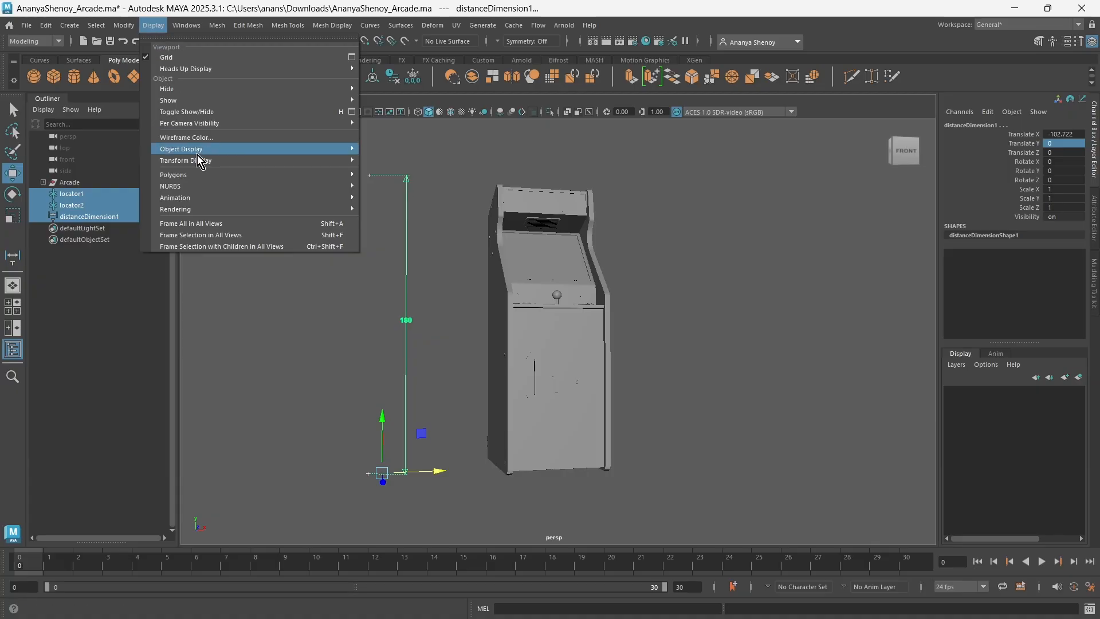
click(350, 57)
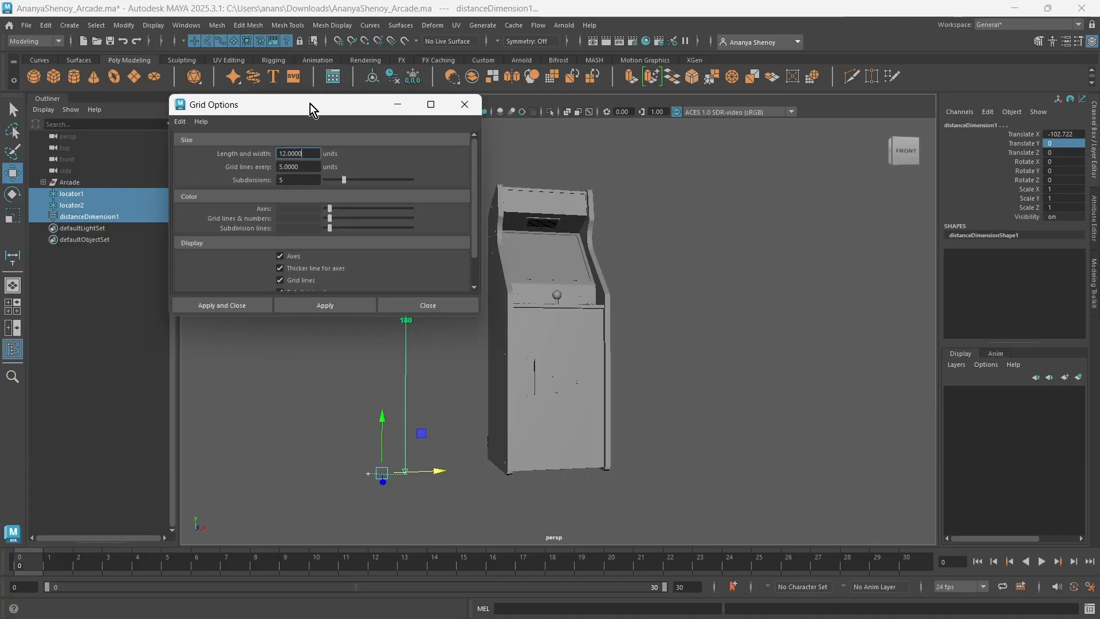
drag(310, 105, 661, 112)
double_click(640, 161)
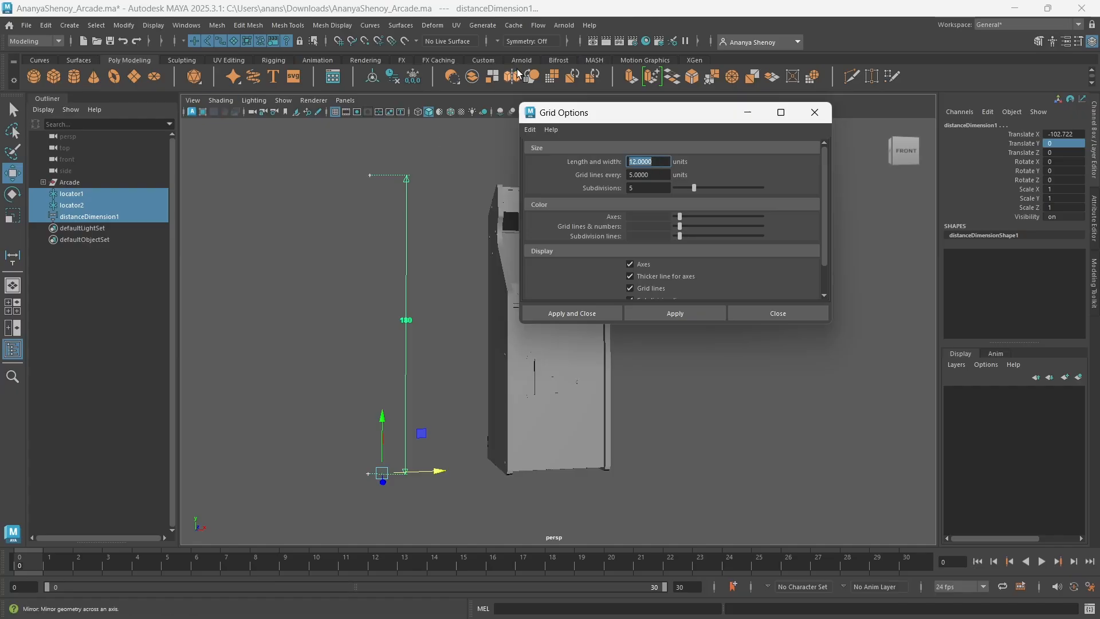
text(100)
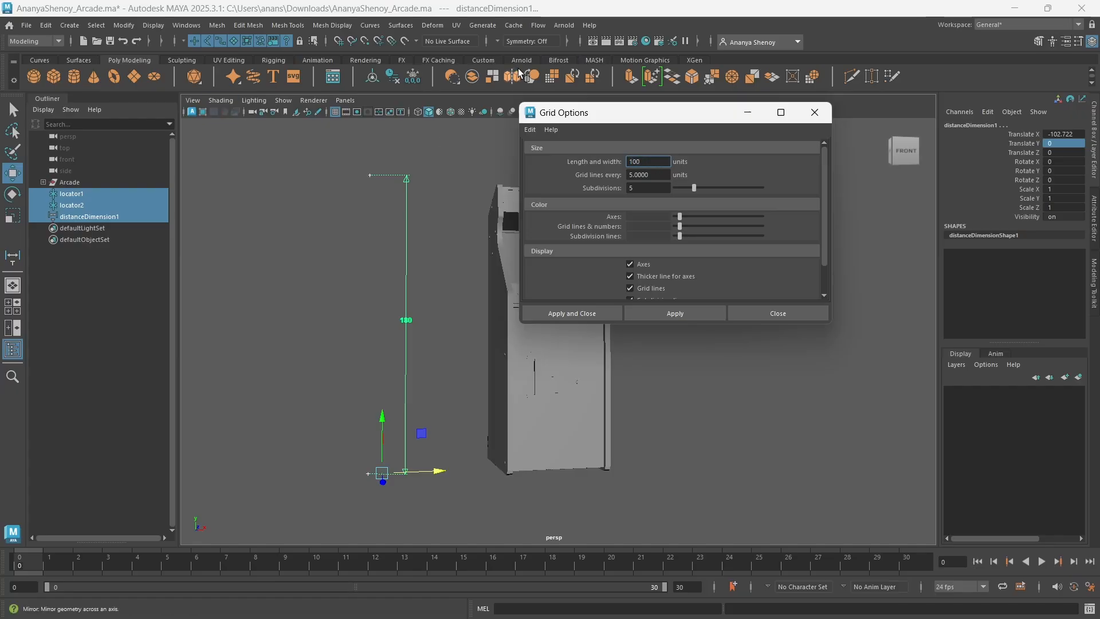
click(701, 309)
alt+drag(614, 457, 621, 483)
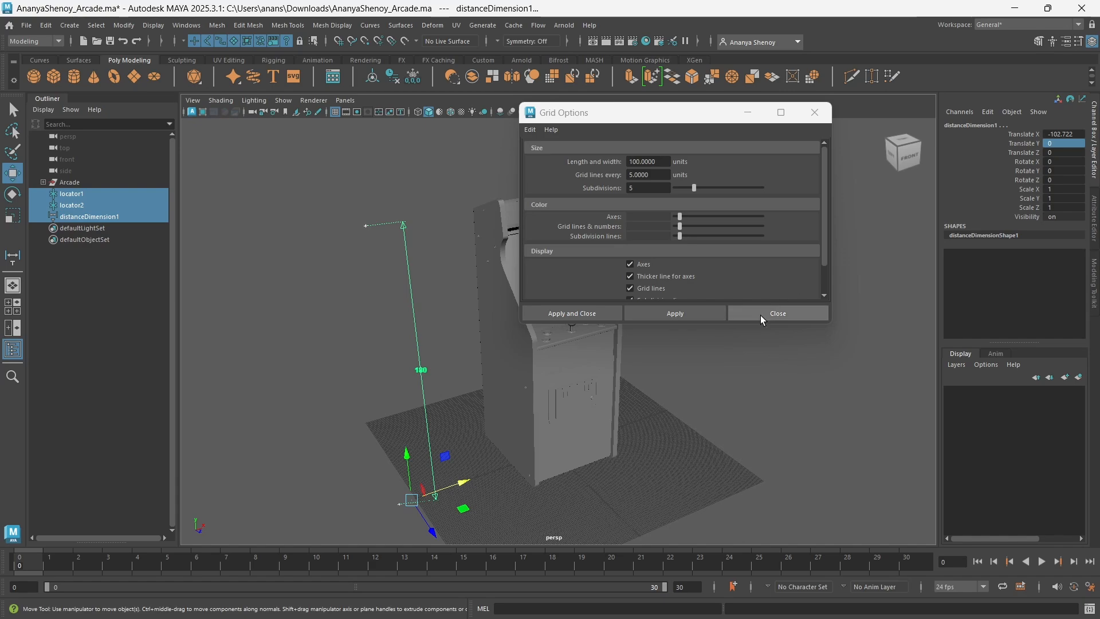
alt+drag(679, 447, 628, 438)
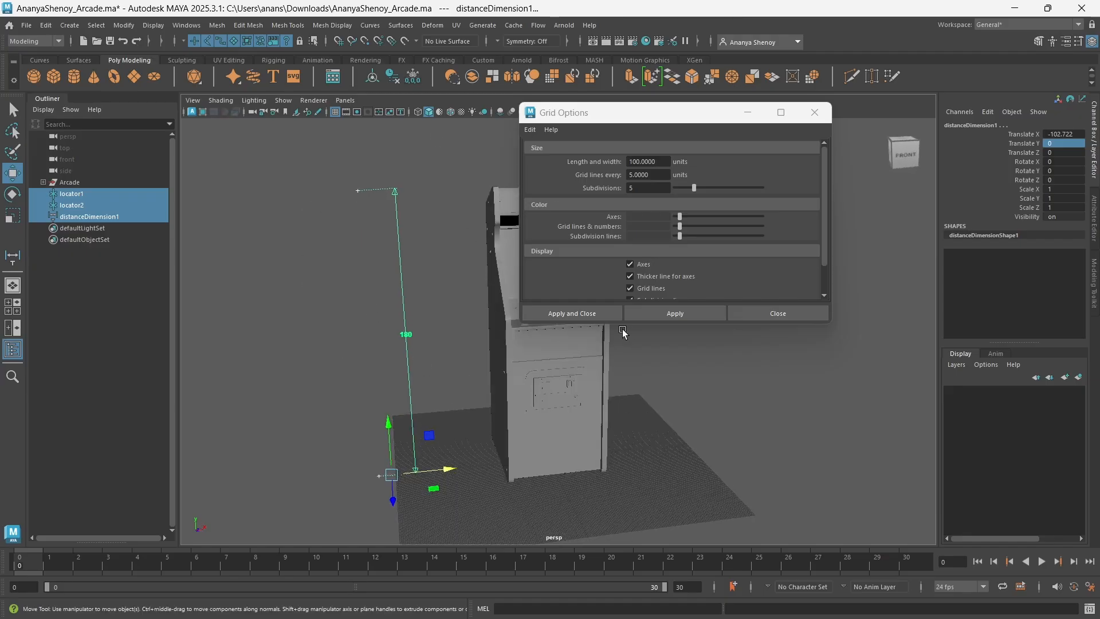
click(814, 113)
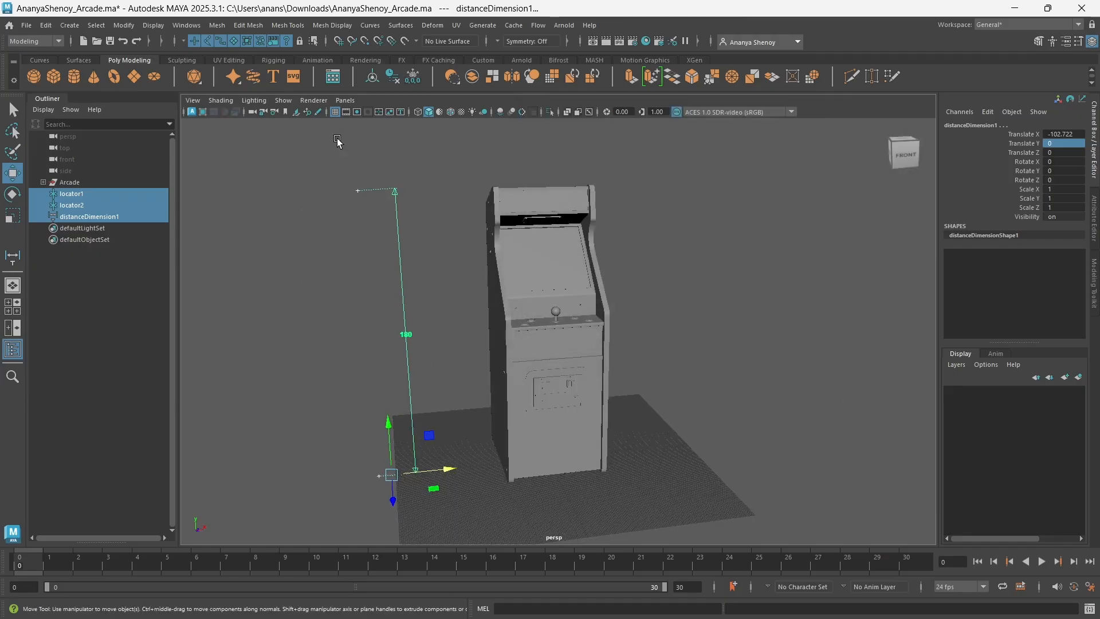
Hide the two locators and the distance dimension, and delete all three from the scene
alt+drag(626, 385, 610, 376)
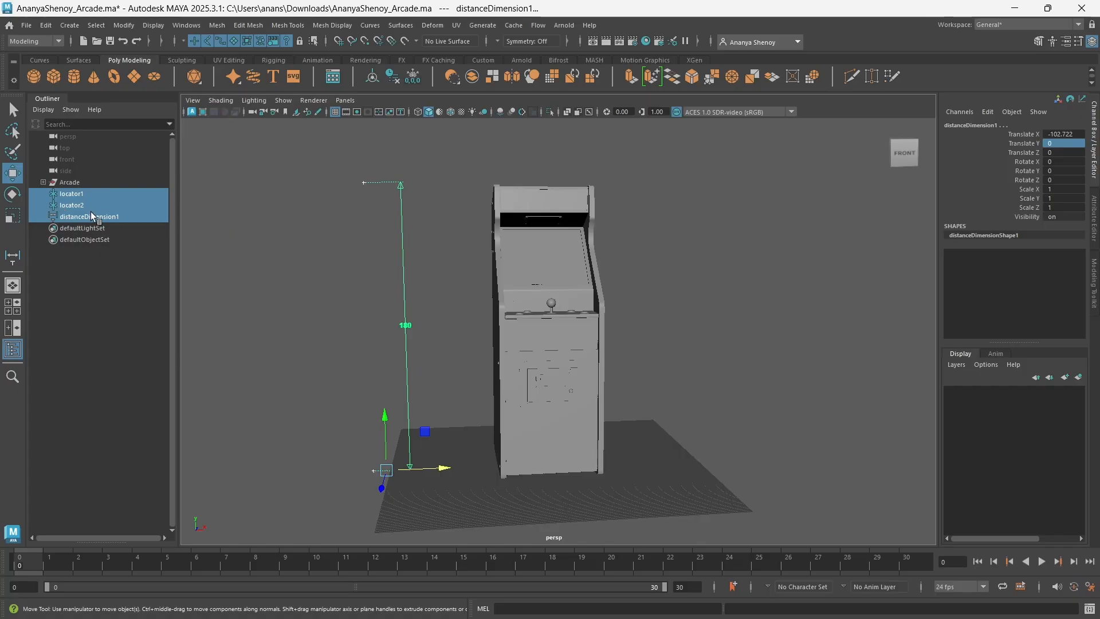
key(h)
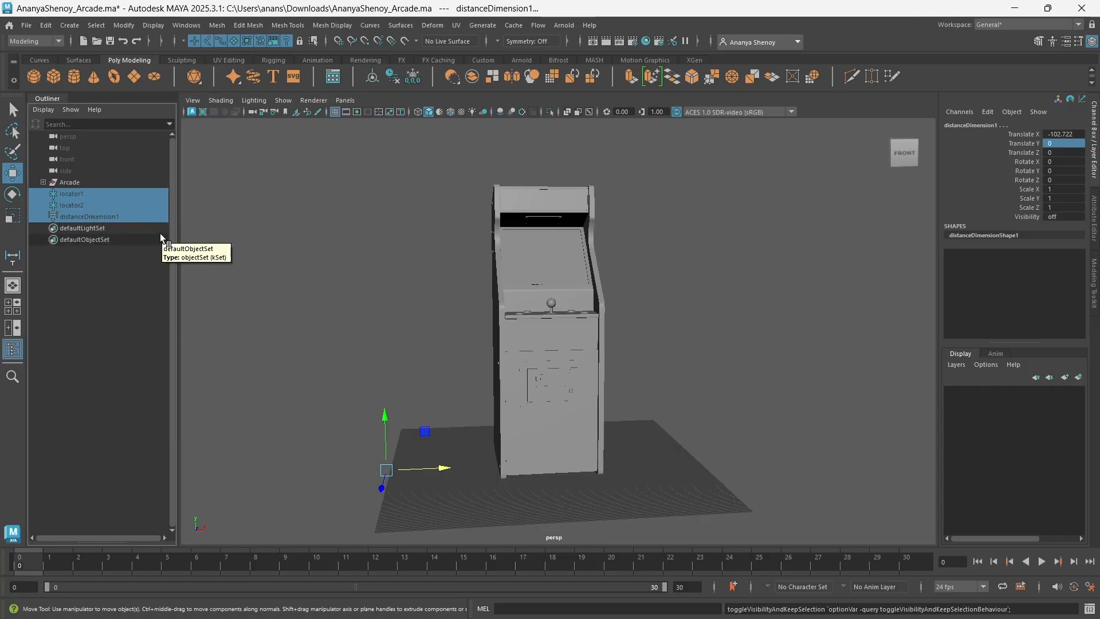
key(Delete)
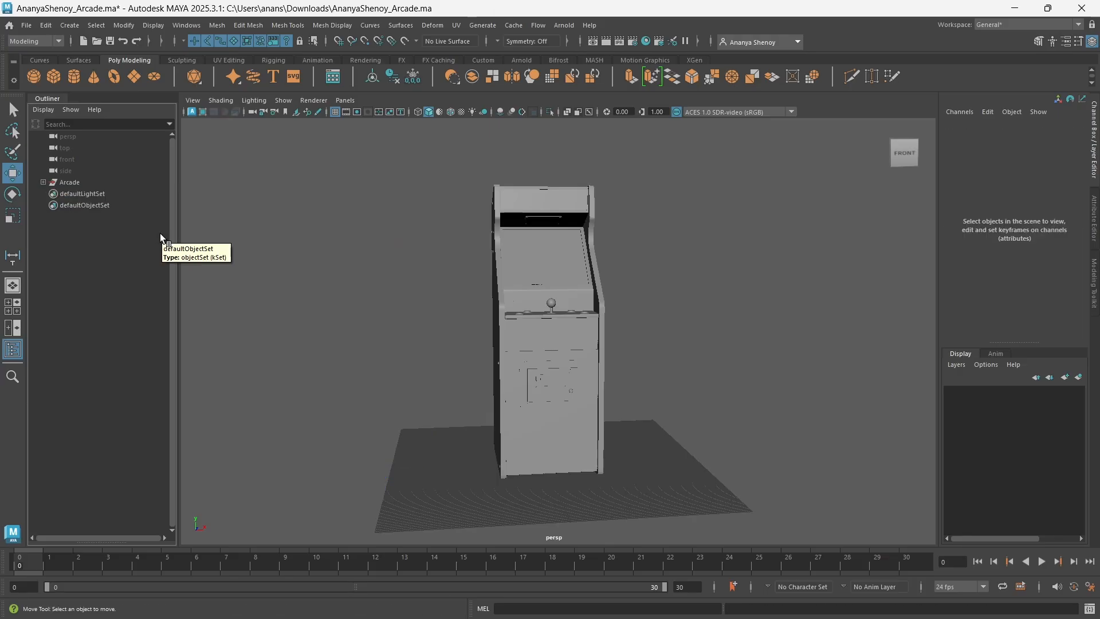